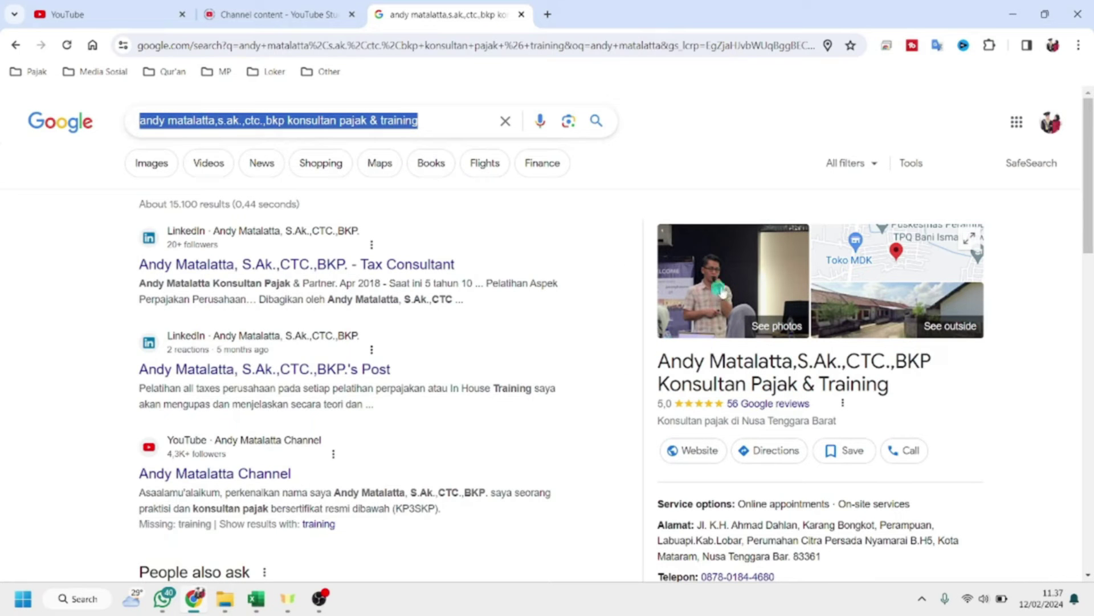
Start a Google review from the tax consultant's business listing, rate it five stars and activate the comment field.
{"action": "left_click_drag", "start_coordinate": [1090, 163], "coordinate": [1090, 200]}
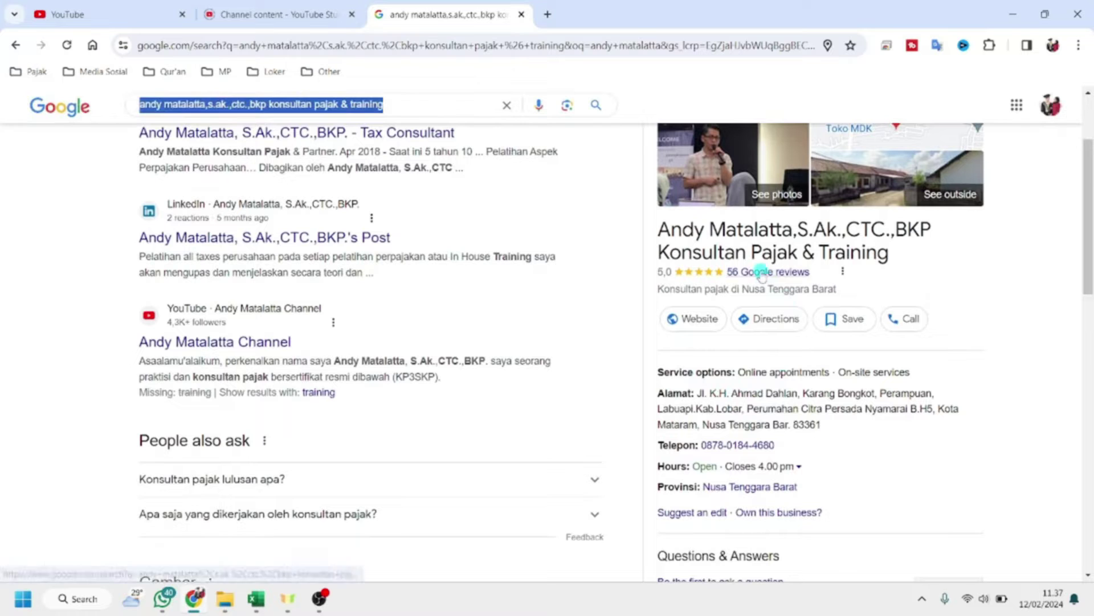
{"action": "left_click", "coordinate": [791, 273]}
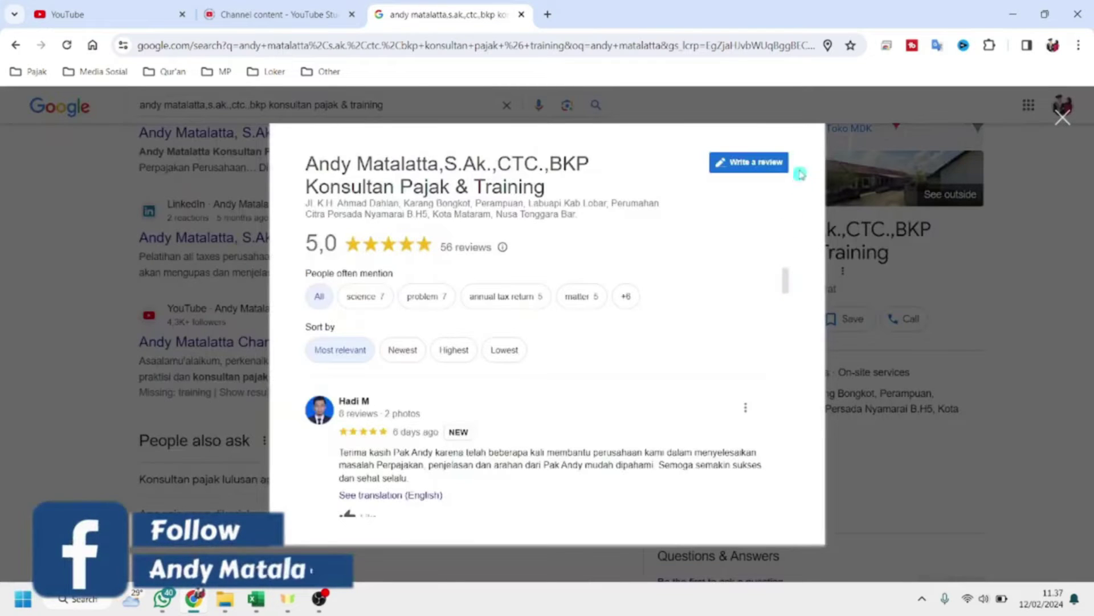
{"action": "left_click", "coordinate": [758, 165]}
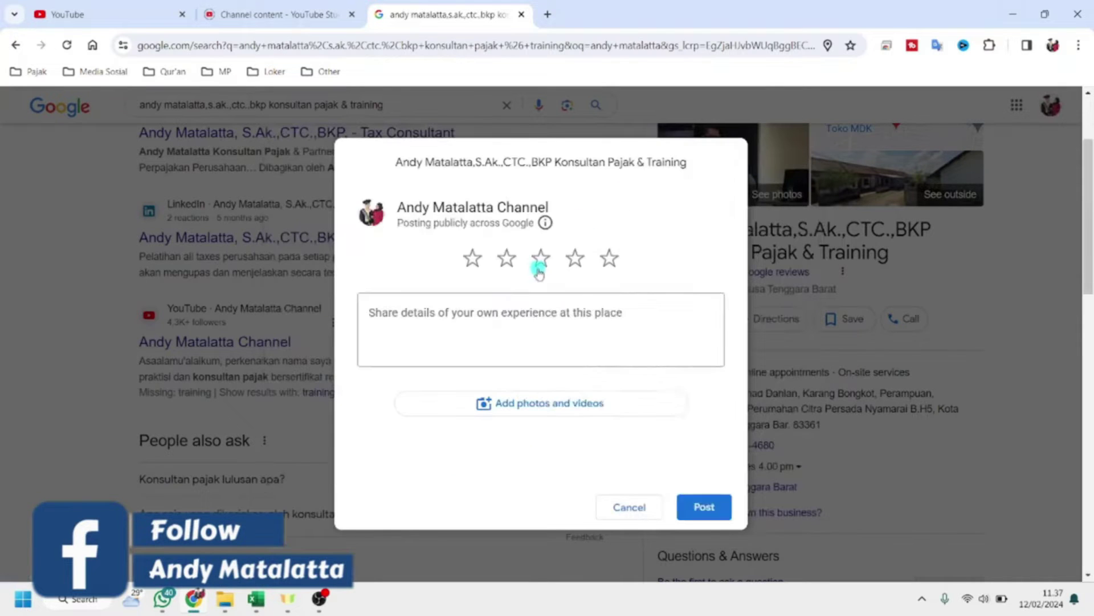
{"action": "left_click", "coordinate": [469, 261]}
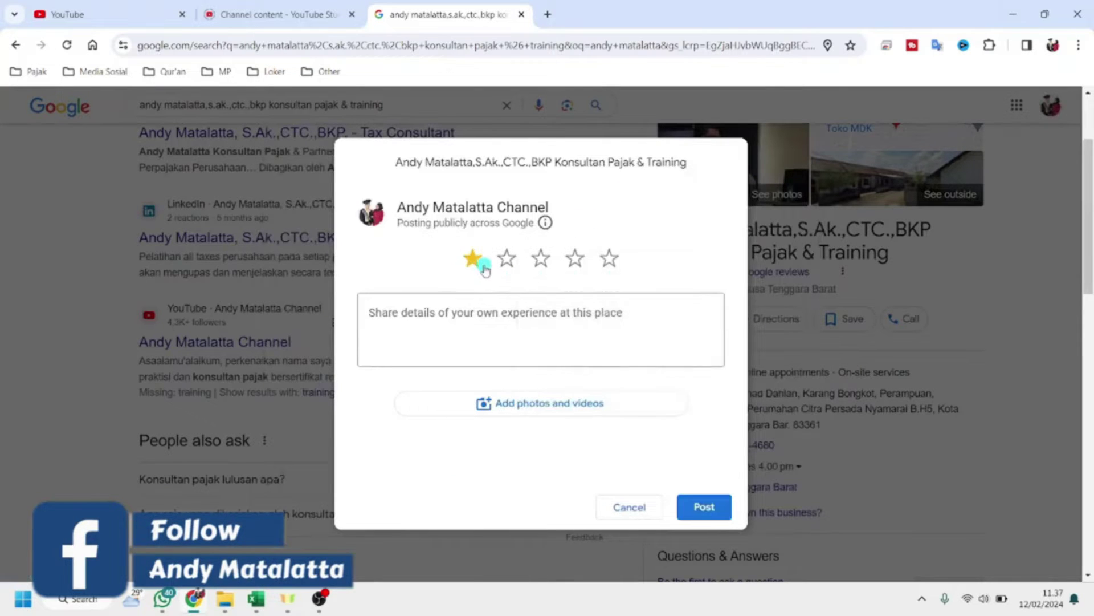
{"action": "left_click", "coordinate": [505, 259]}
{"action": "left_click", "coordinate": [539, 259]}
{"action": "left_click", "coordinate": [574, 259]}
{"action": "left_click", "coordinate": [607, 258]}
{"action": "left_click", "coordinate": [473, 321]}
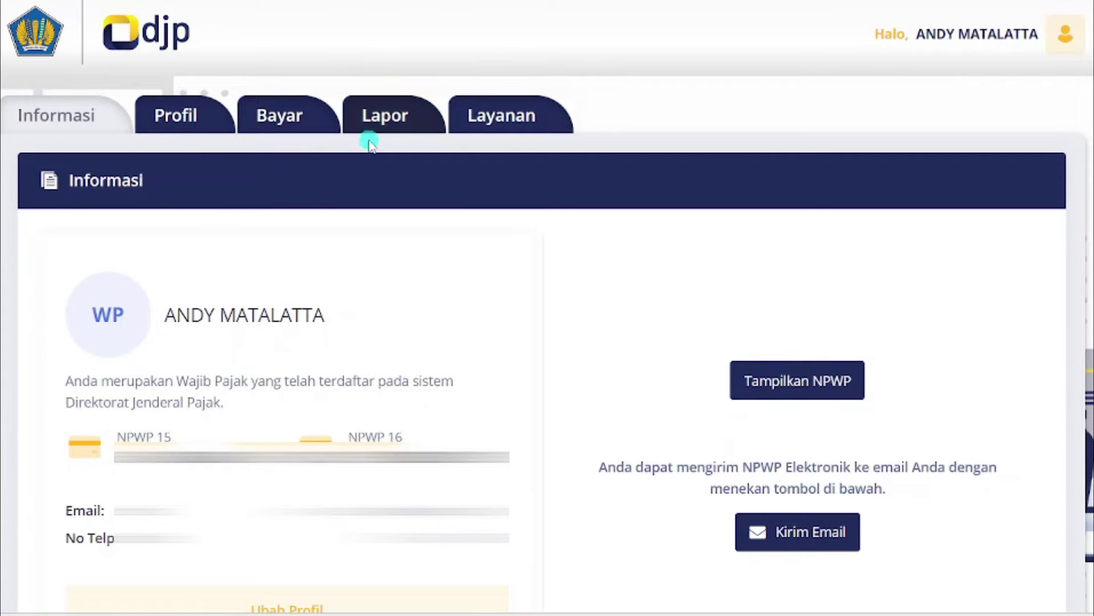
Open the e-Bupot 21/26 service from the Lapor services and download its user manual from Petunjuk Pengisian.
{"action": "left_click", "coordinate": [387, 122]}
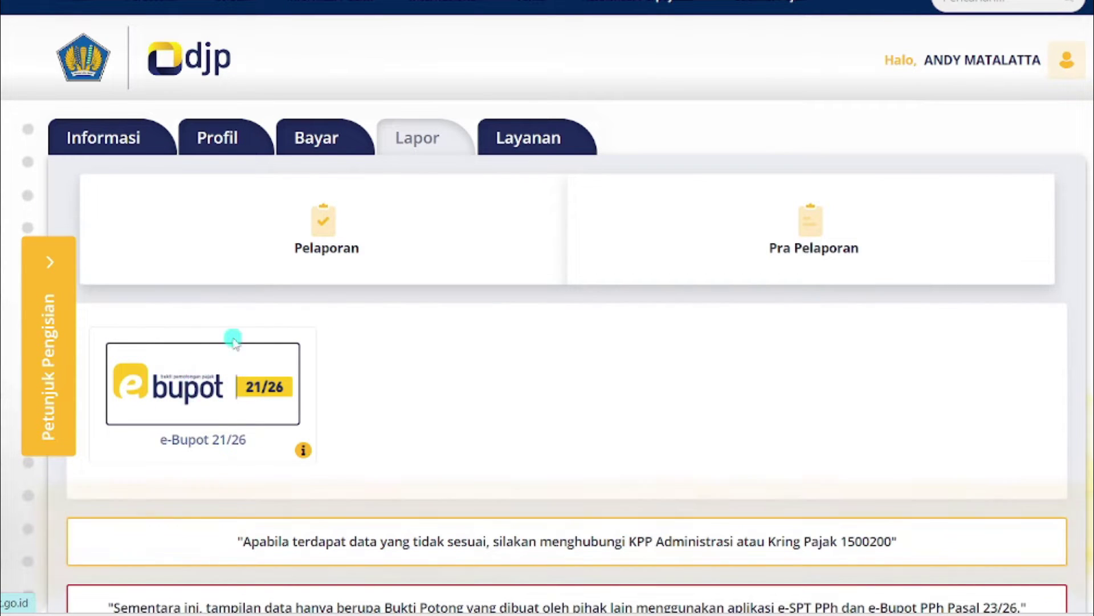
{"action": "left_click", "coordinate": [191, 390]}
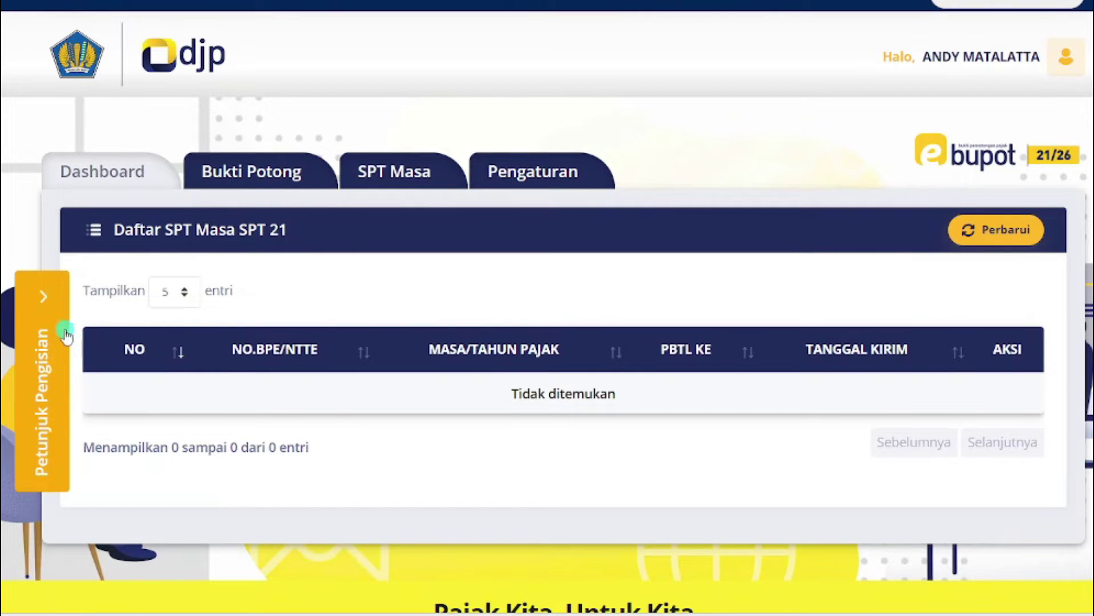
{"action": "left_click", "coordinate": [38, 379]}
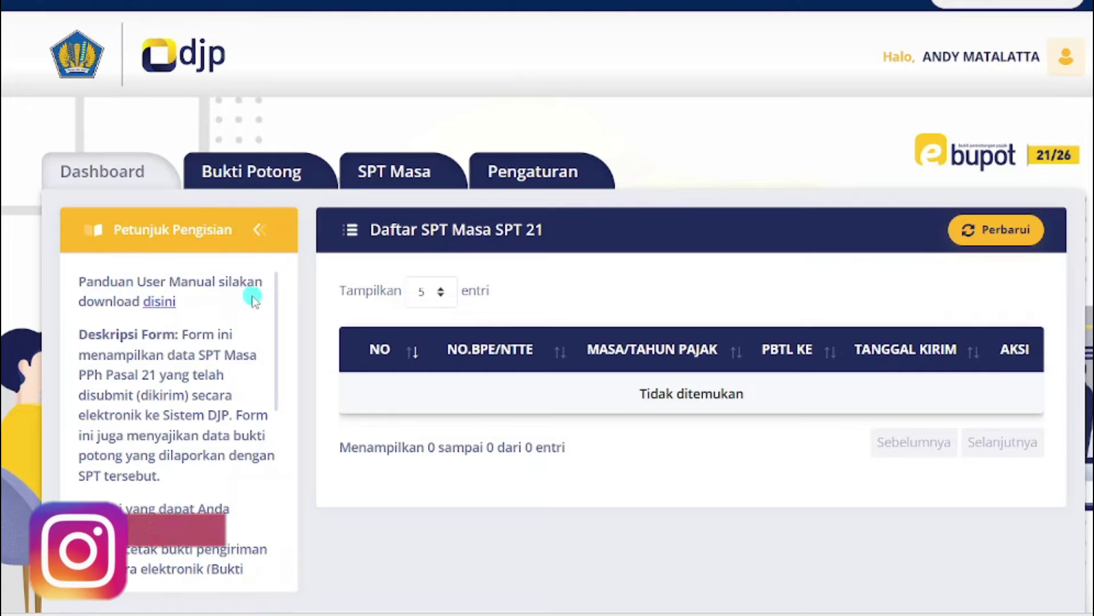
{"action": "left_click", "coordinate": [160, 302]}
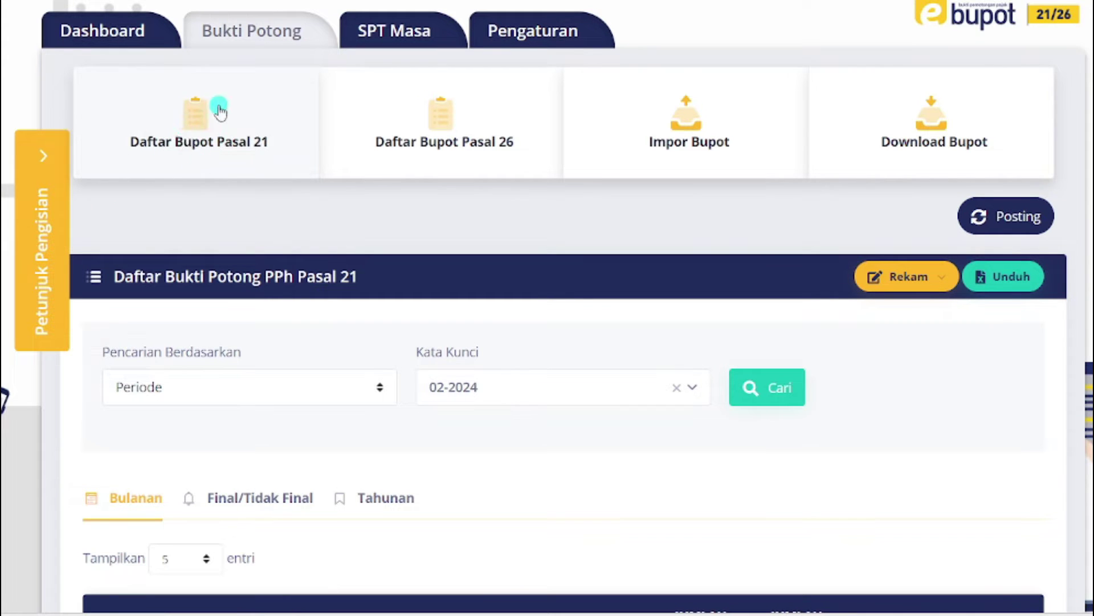
Open the Daftar Bupot Pasal 21 list and set its search period to 01-2024.
{"action": "left_click", "coordinate": [194, 138]}
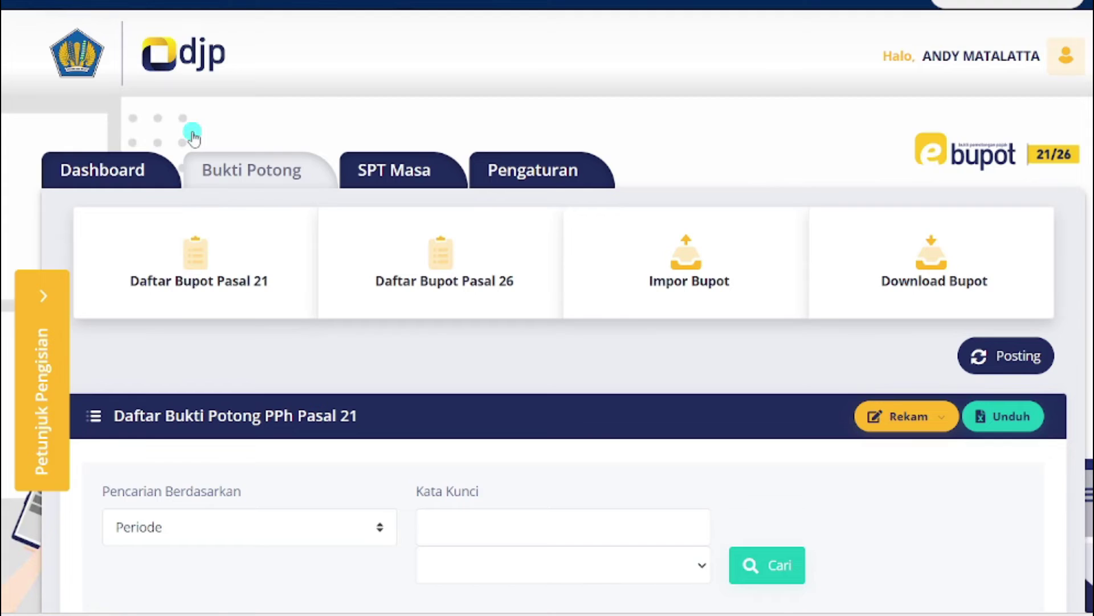
{"action": "scroll", "coordinate": [193, 129], "scroll_direction": "down", "scroll_amount": 4}
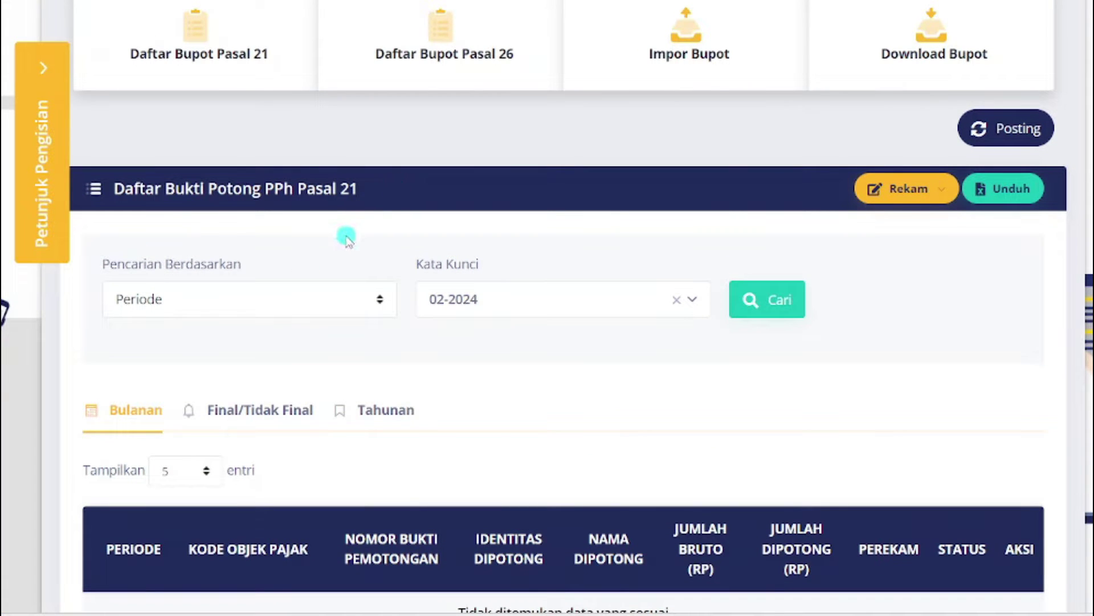
{"action": "left_click", "coordinate": [514, 301]}
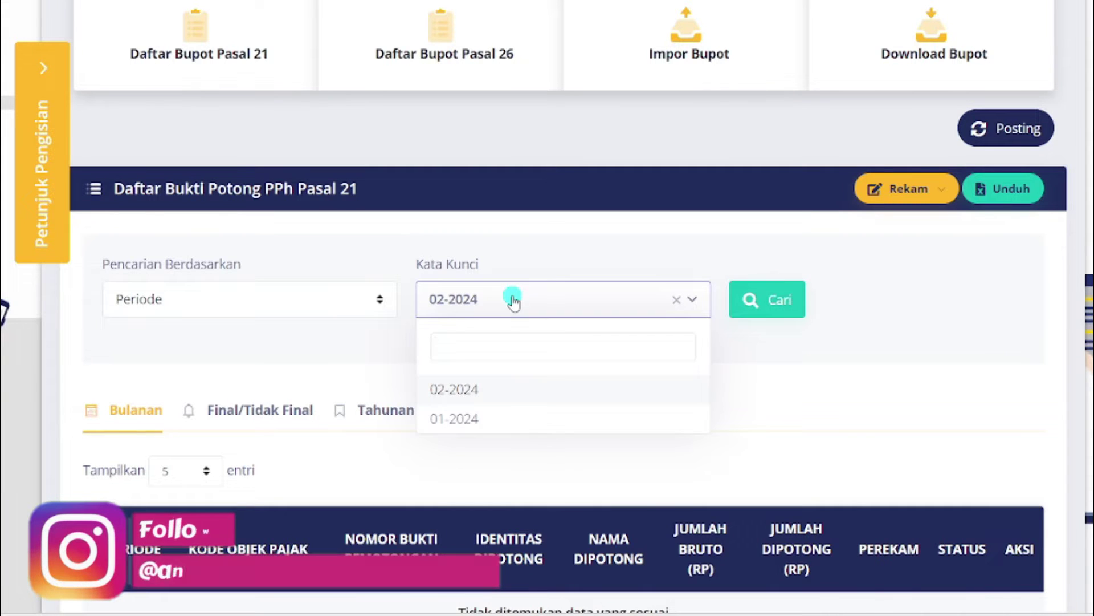
{"action": "left_click", "coordinate": [471, 422]}
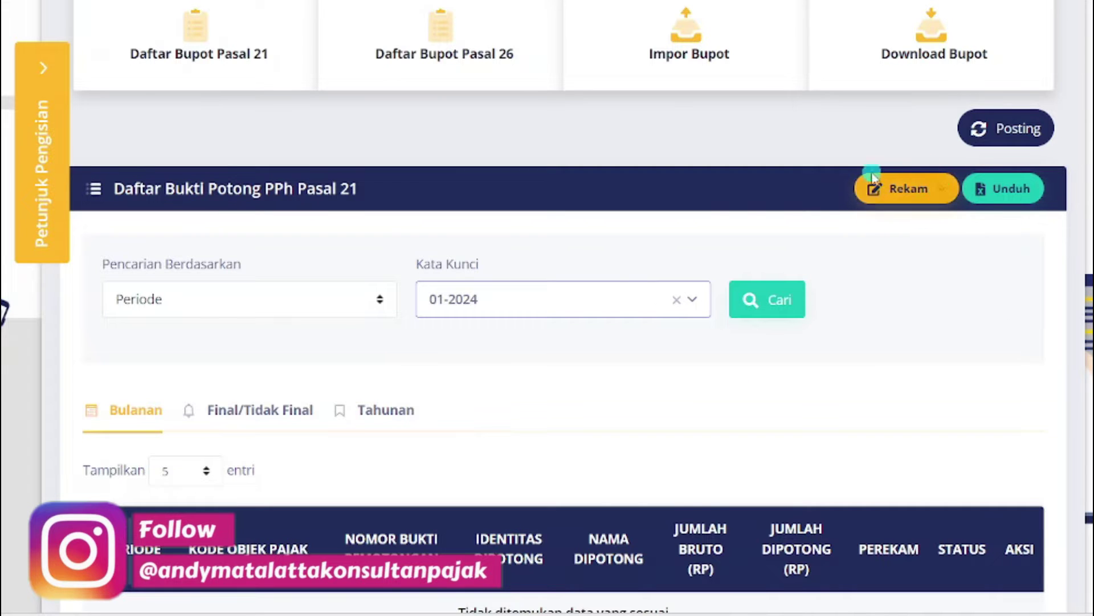
Start recording a new Bupot Bulanan/Final/Tidak Final with Tahun Pajak 2024 and Masa Pajak Januari.
{"action": "left_click", "coordinate": [899, 190]}
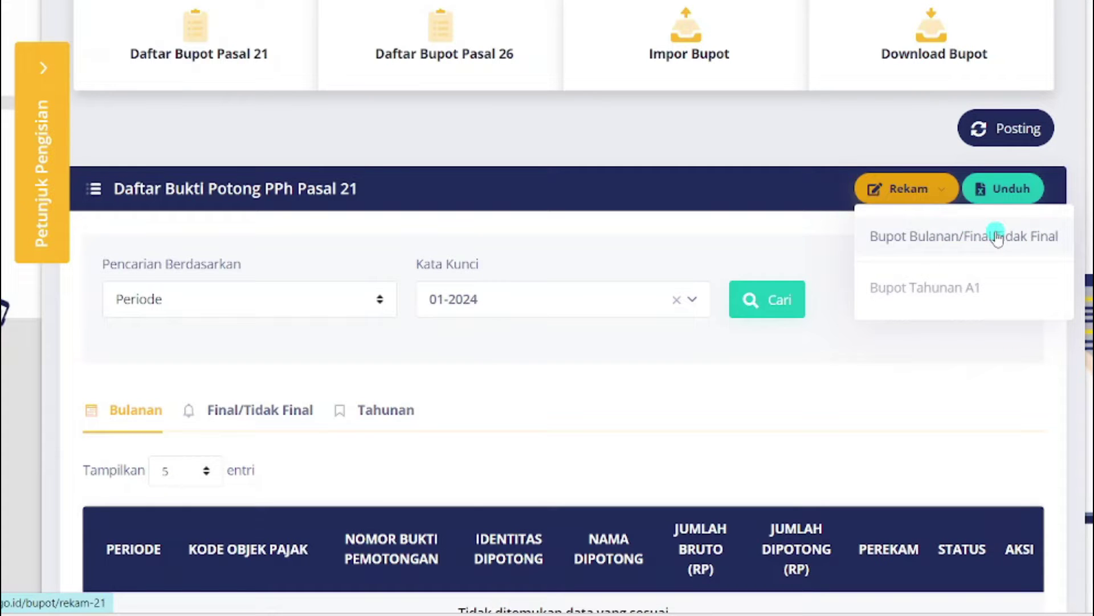
{"action": "left_click", "coordinate": [938, 238]}
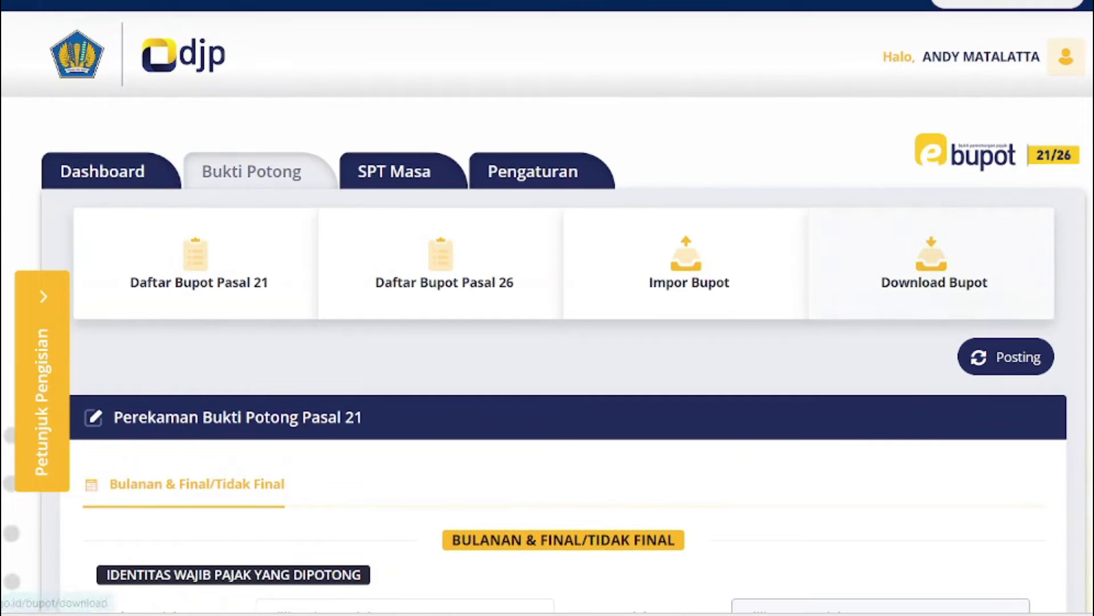
{"action": "scroll", "coordinate": [547, 319], "scroll_direction": "down", "scroll_amount": 4}
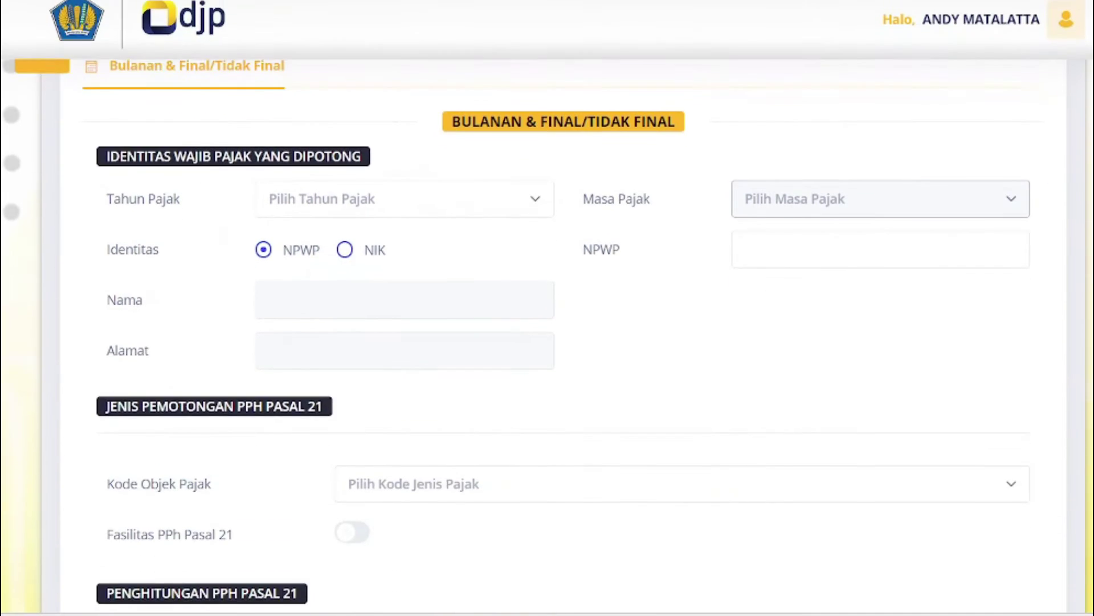
{"action": "scroll", "coordinate": [547, 319], "scroll_direction": "up", "scroll_amount": 1}
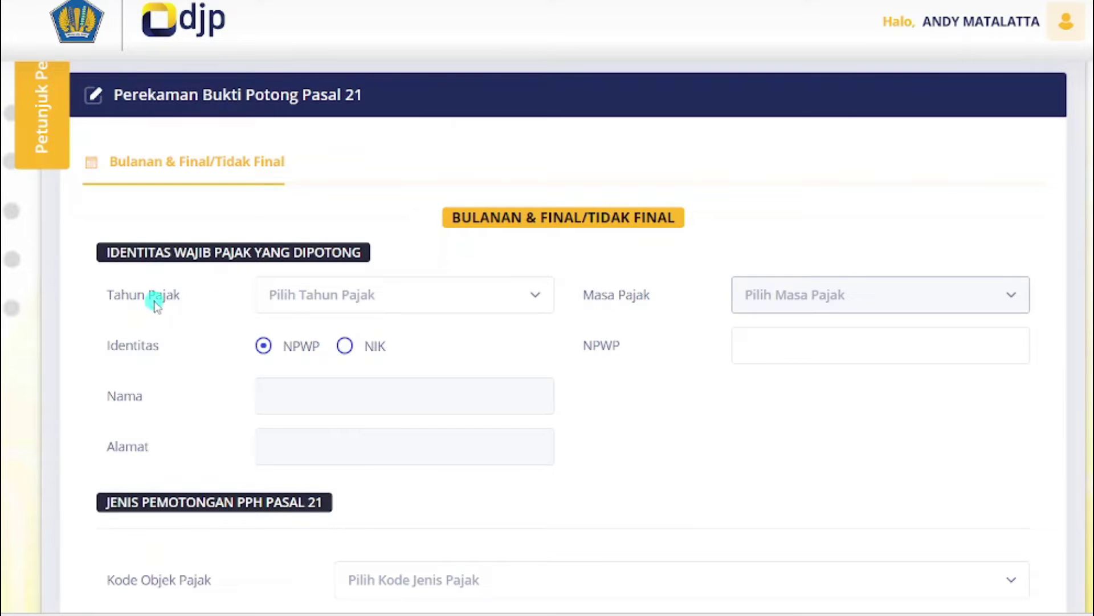
{"action": "left_click", "coordinate": [344, 288]}
{"action": "left_click", "coordinate": [293, 386]}
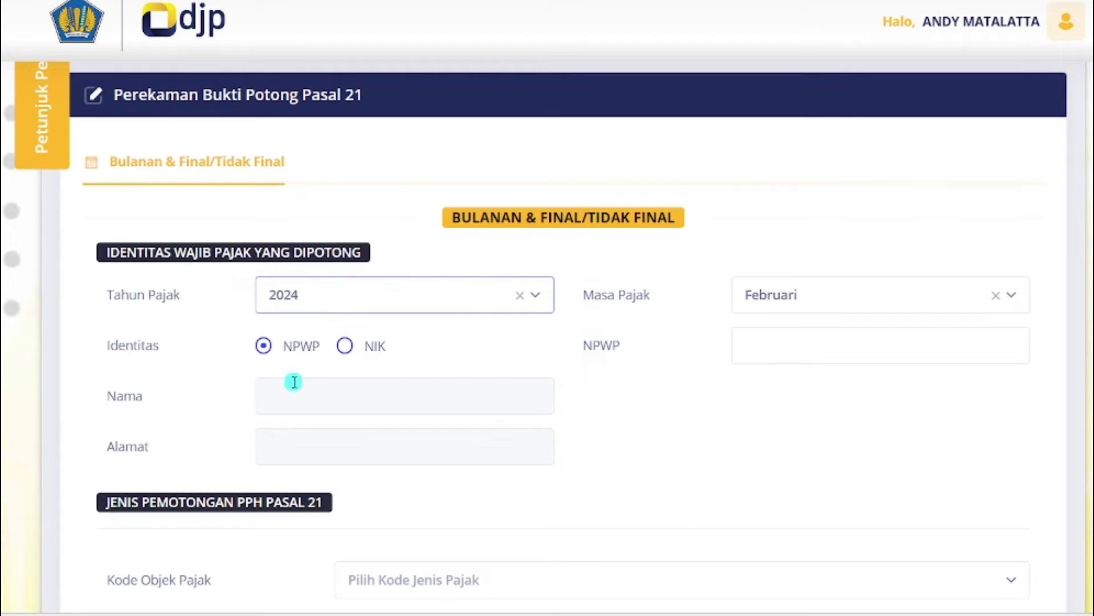
{"action": "left_click", "coordinate": [803, 301]}
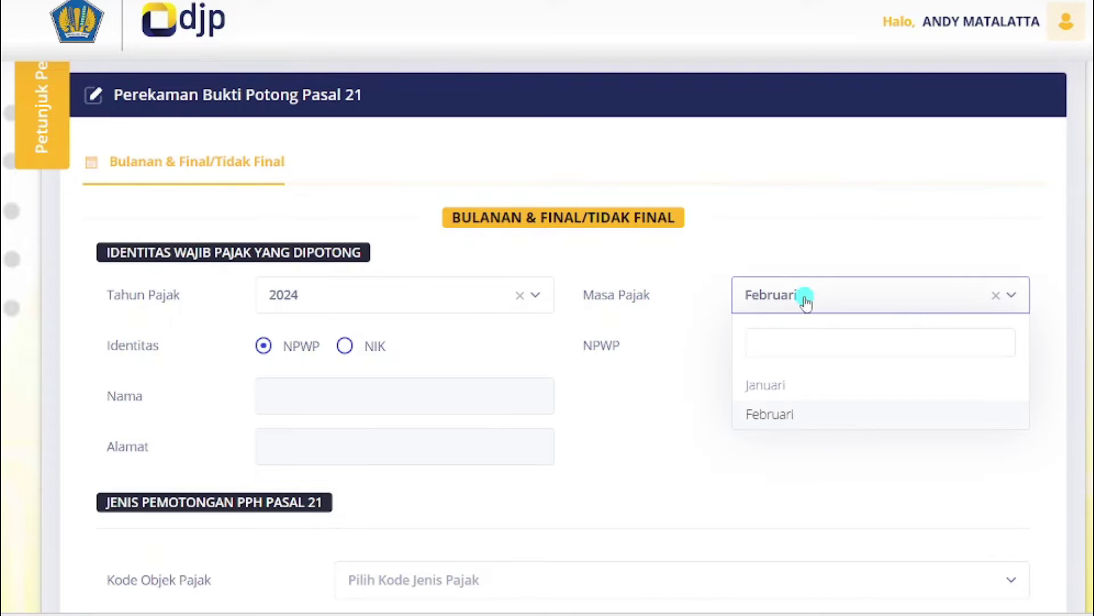
{"action": "left_click", "coordinate": [779, 387]}
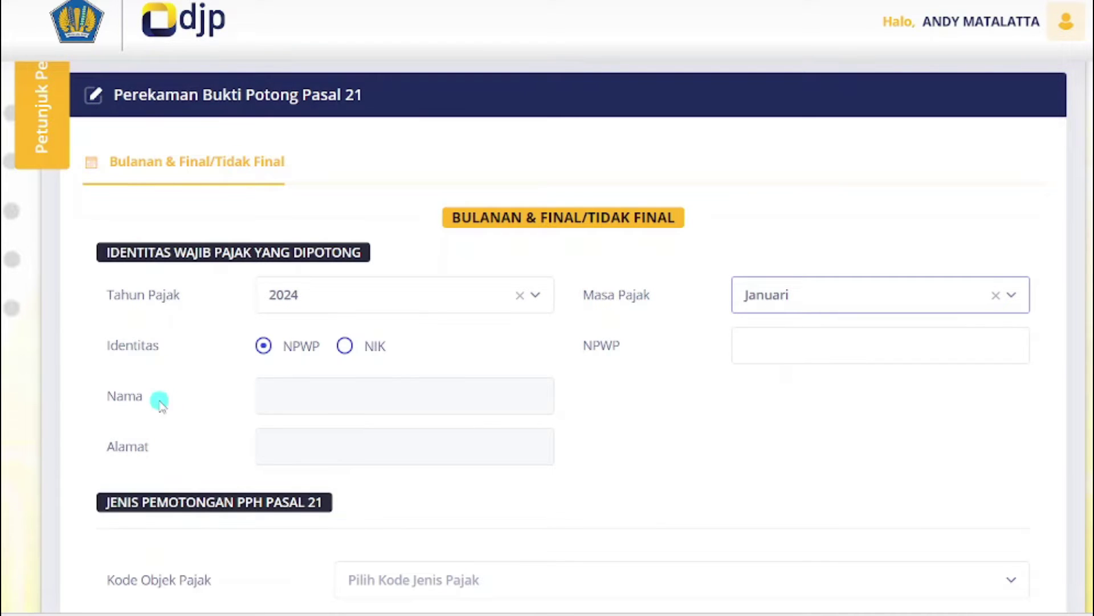
Set the taxpayer's Identitas to NIK and fill in the NIK, full name and address.
{"action": "left_click_drag", "start_coordinate": [85, 346], "coordinate": [183, 345]}
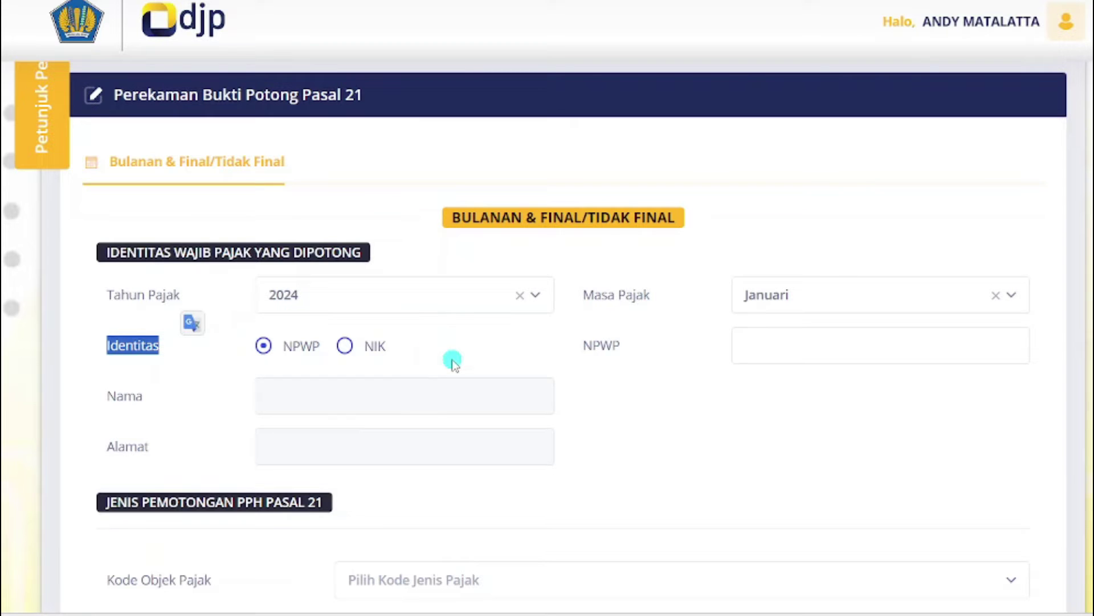
{"action": "left_click", "coordinate": [346, 346]}
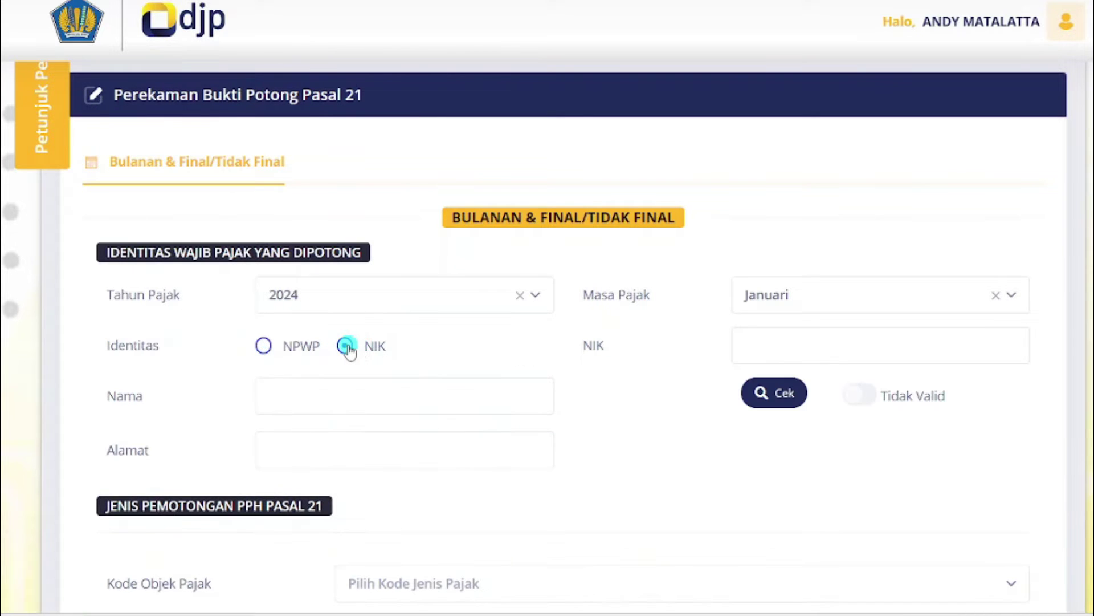
{"action": "left_click", "coordinate": [776, 341]}
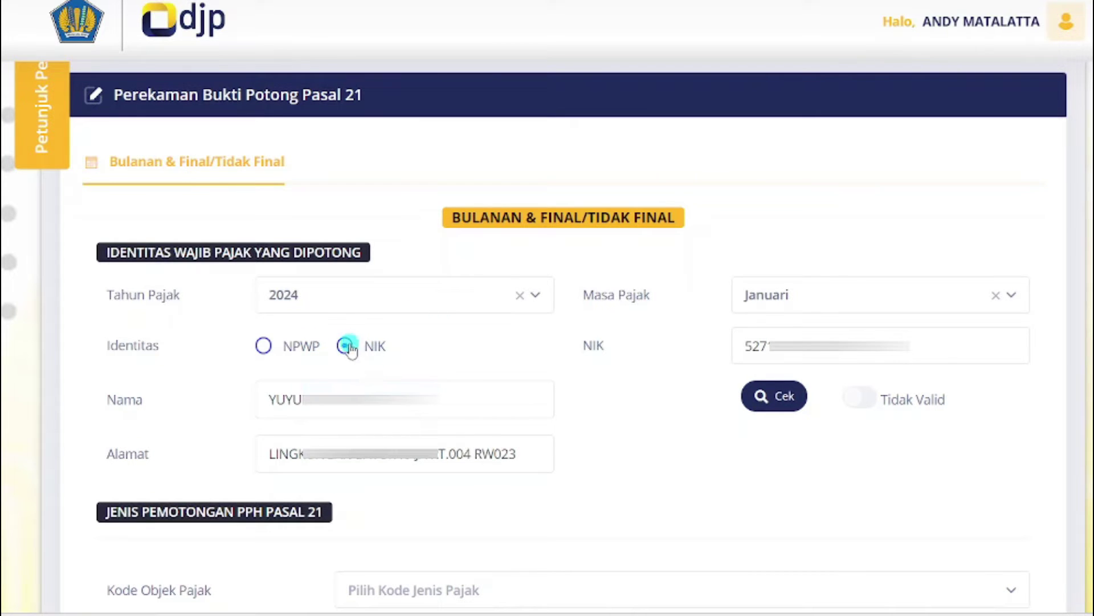
Review the taxpayer's entered identity details and validate the NIK with the Cek function.
{"action": "left_click_drag", "start_coordinate": [911, 345], "coordinate": [696, 375]}
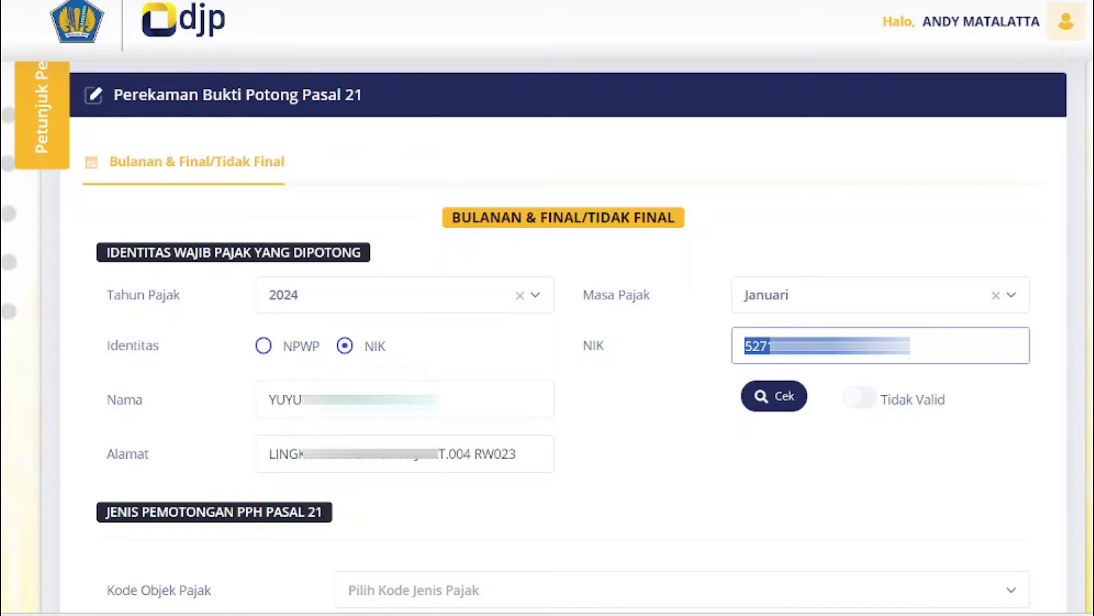
{"action": "left_click_drag", "start_coordinate": [438, 399], "coordinate": [274, 399]}
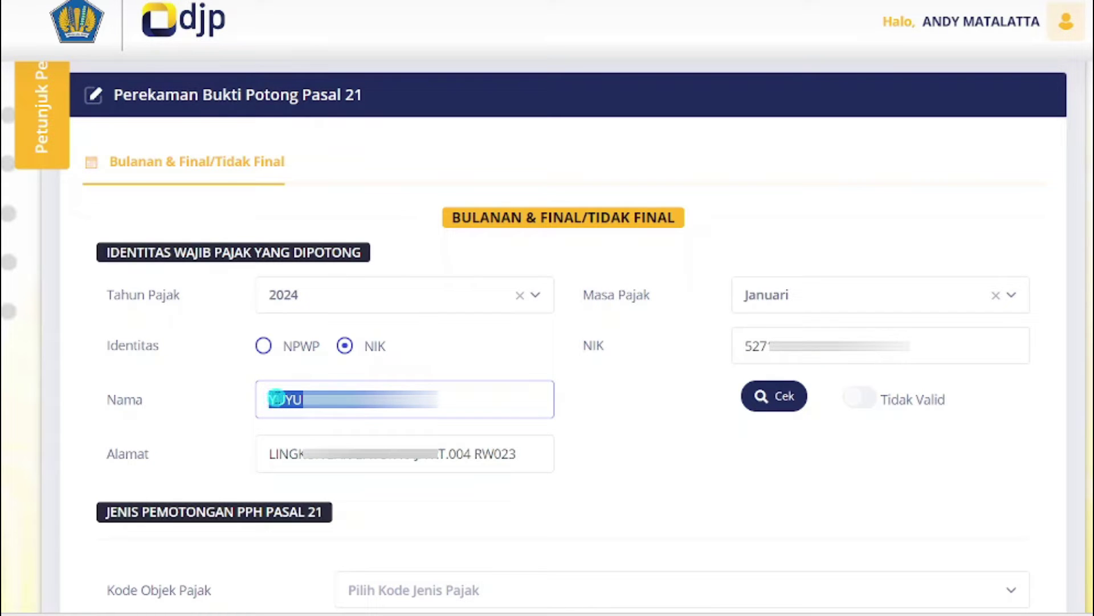
{"action": "left_click", "coordinate": [366, 460]}
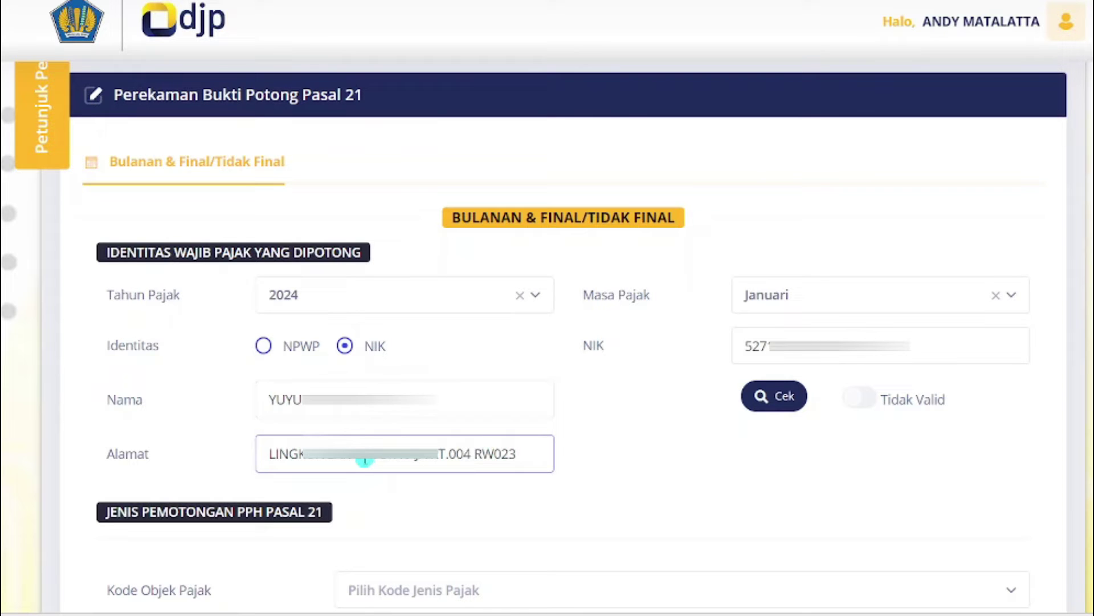
{"action": "left_click_drag", "start_coordinate": [340, 459], "coordinate": [261, 460]}
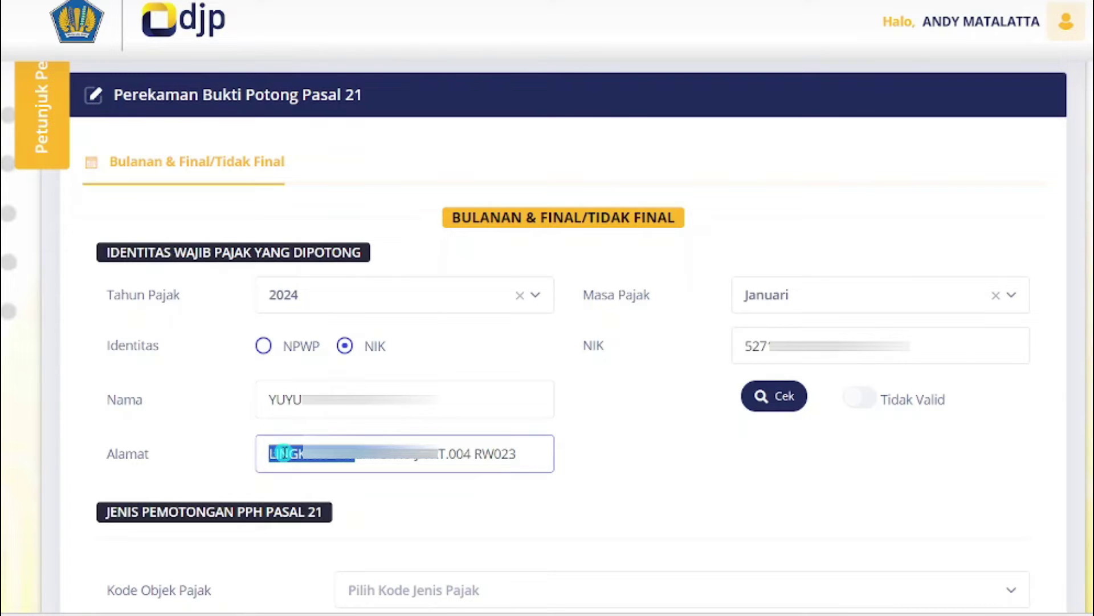
{"action": "left_click", "coordinate": [280, 454]}
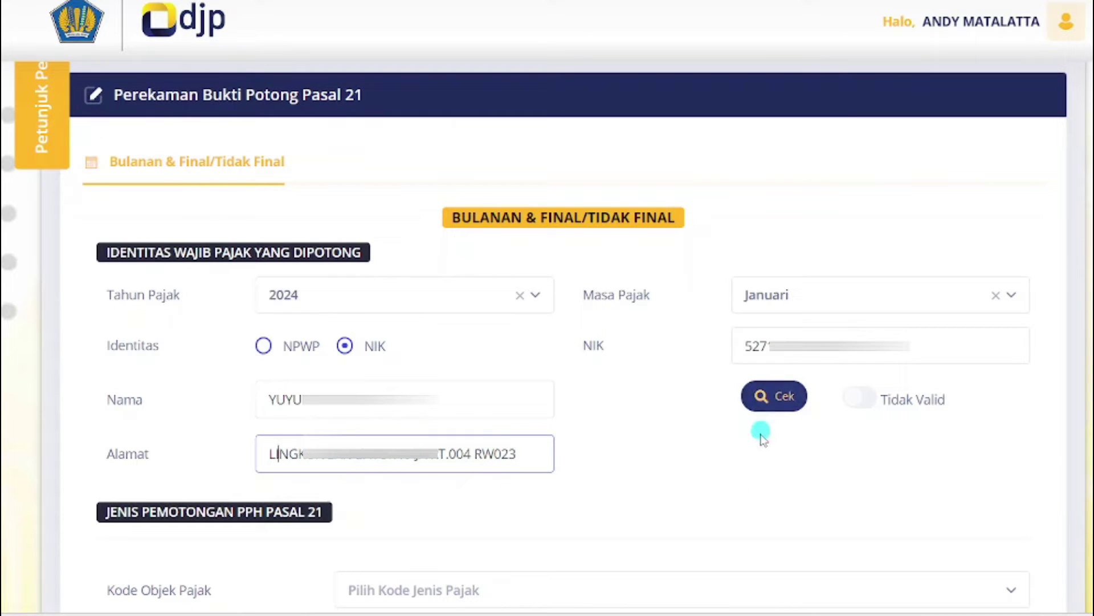
{"action": "left_click", "coordinate": [774, 397]}
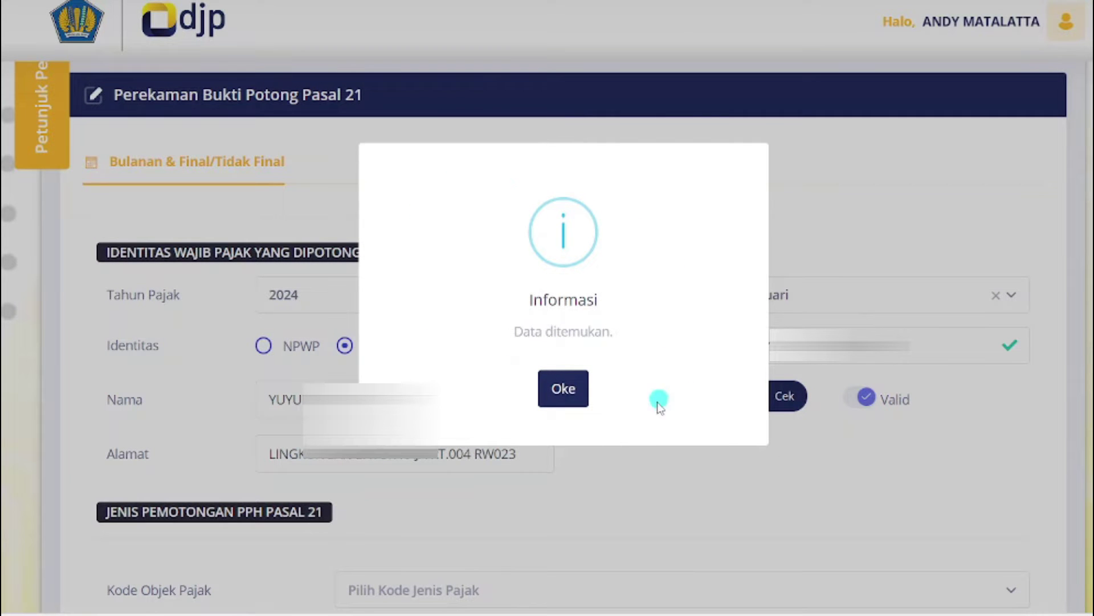
{"action": "left_click", "coordinate": [574, 391]}
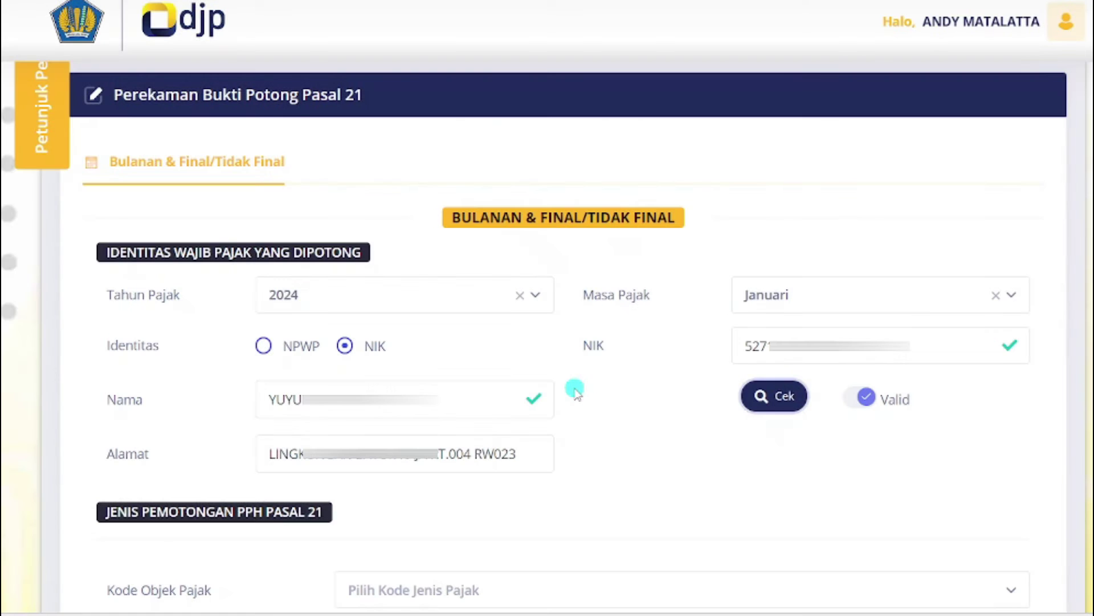
Browse the available Kode Objek Pajak options in the Jenis Pemotongan PPh Pasal 21 section.
{"action": "scroll", "coordinate": [513, 104], "scroll_direction": "down", "scroll_amount": 7}
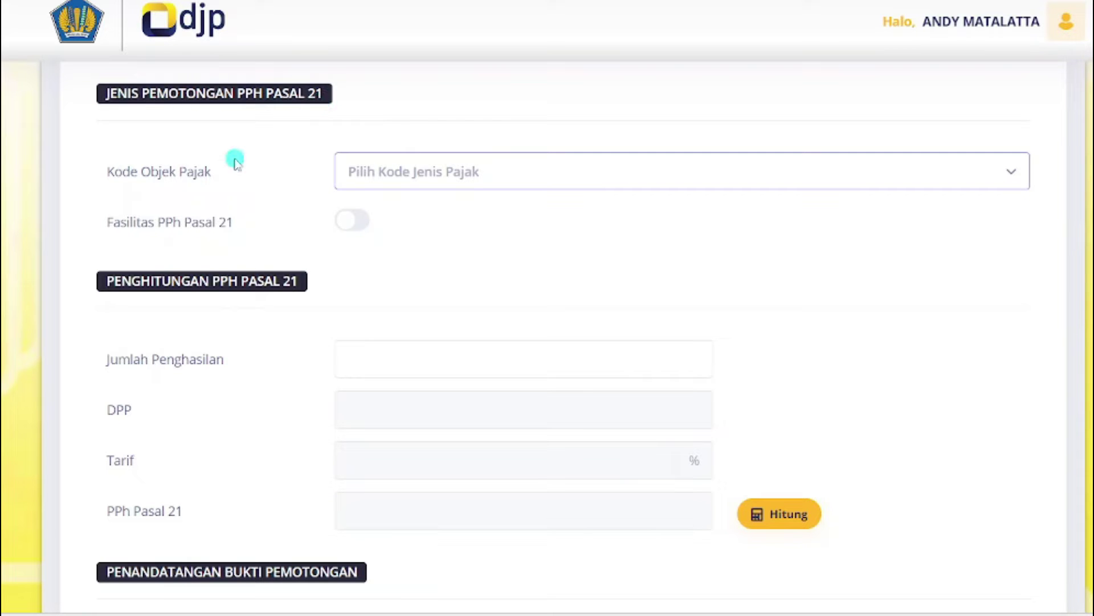
{"action": "left_click_drag", "start_coordinate": [95, 175], "coordinate": [214, 174]}
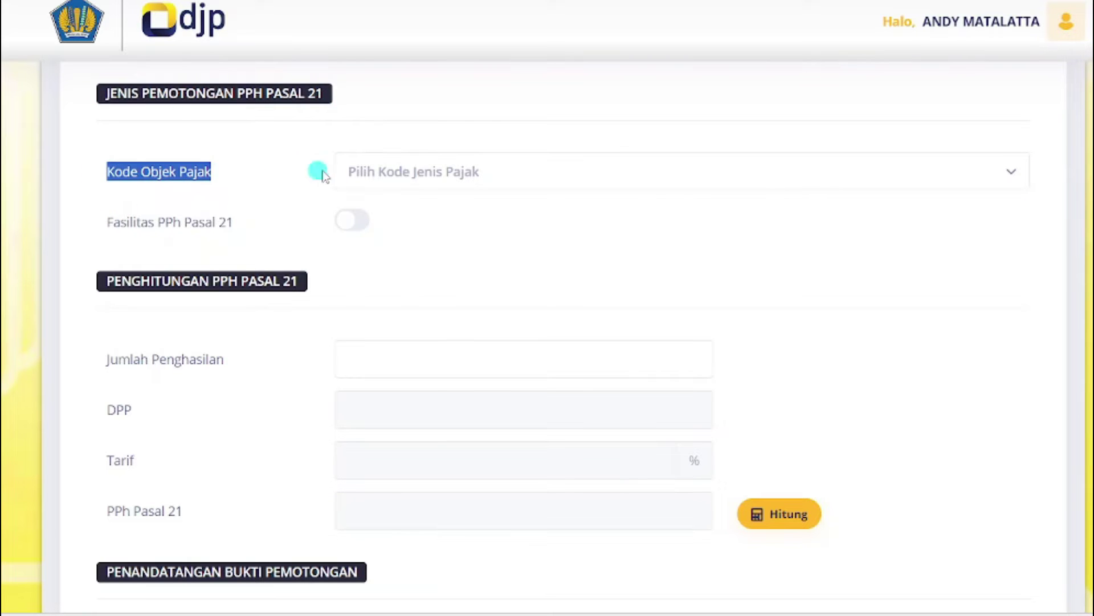
{"action": "left_click", "coordinate": [400, 172]}
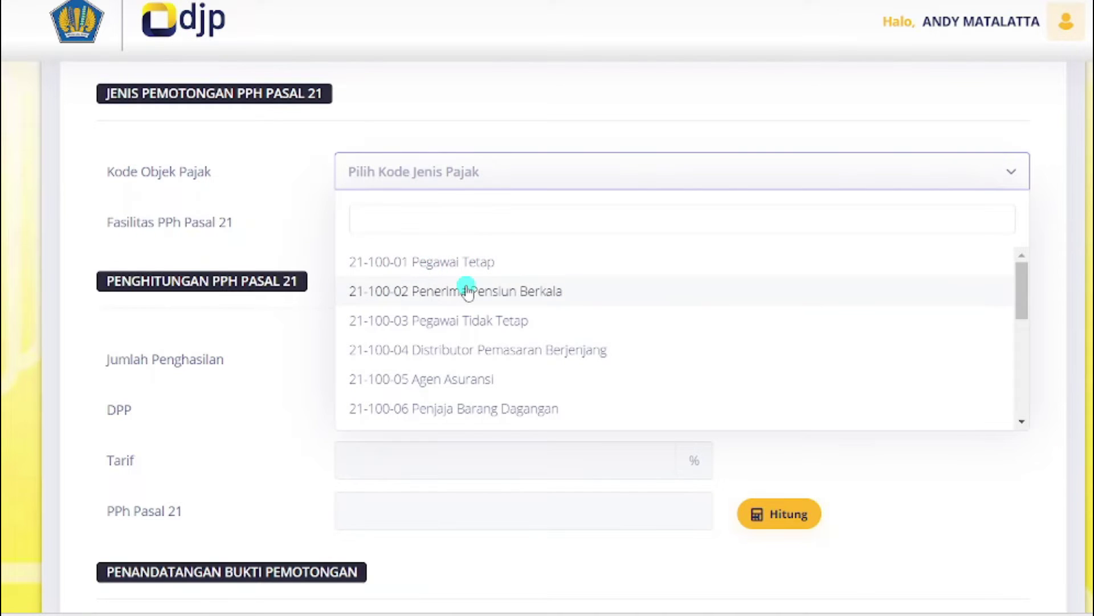
{"action": "scroll", "coordinate": [464, 285], "scroll_direction": "down", "scroll_amount": 3}
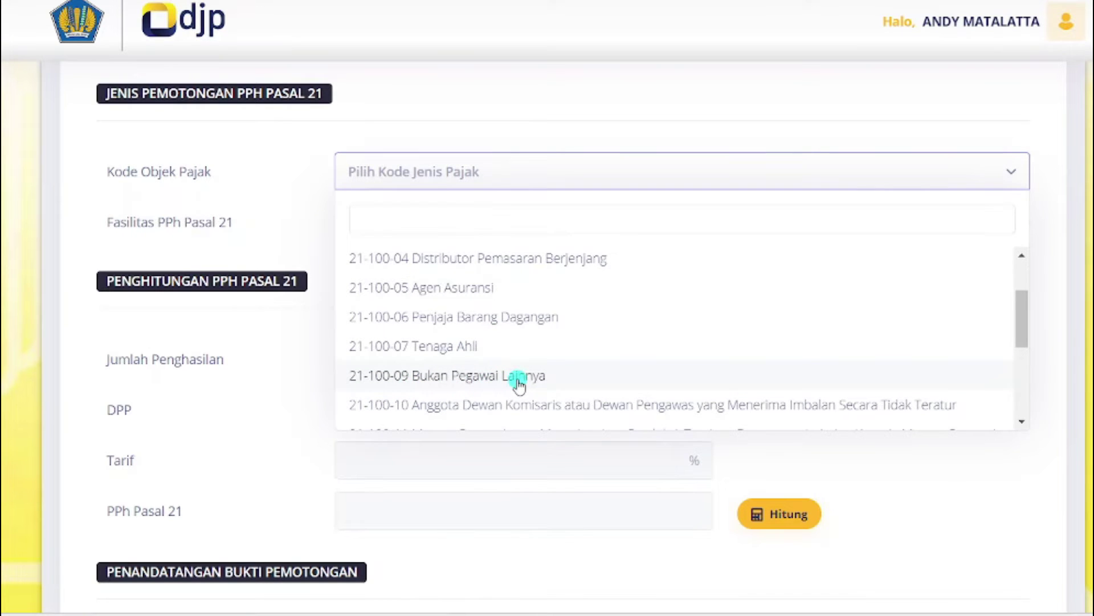
{"action": "left_click", "coordinate": [516, 128]}
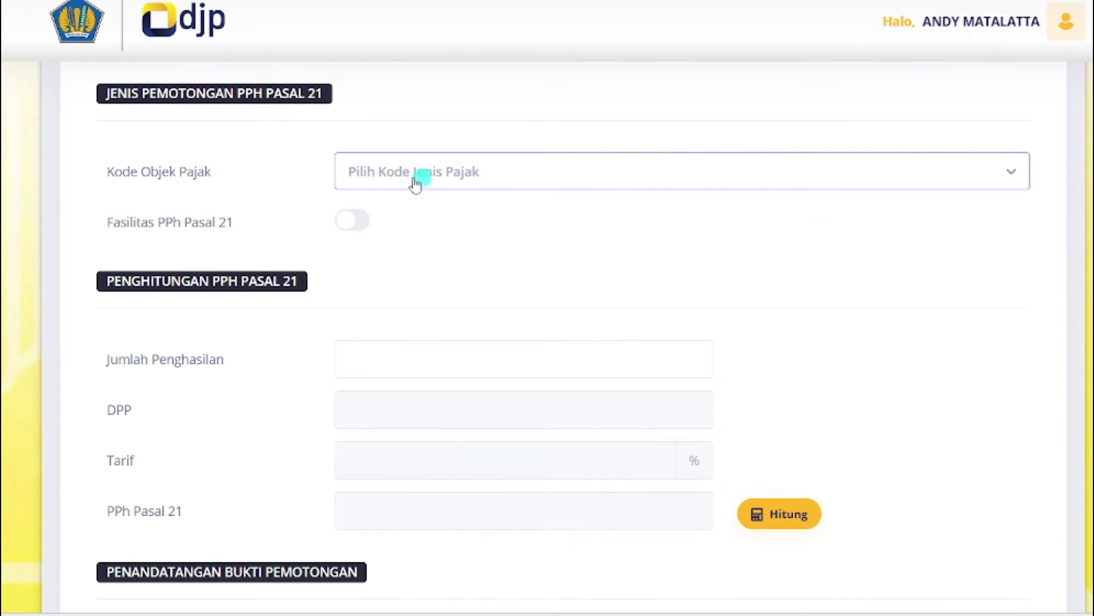
Select 21-100-01 Pegawai Tetap as the Kode Objek Pajak and enter 4.500.000 as the Jumlah Penghasilan.
{"action": "left_click", "coordinate": [446, 181]}
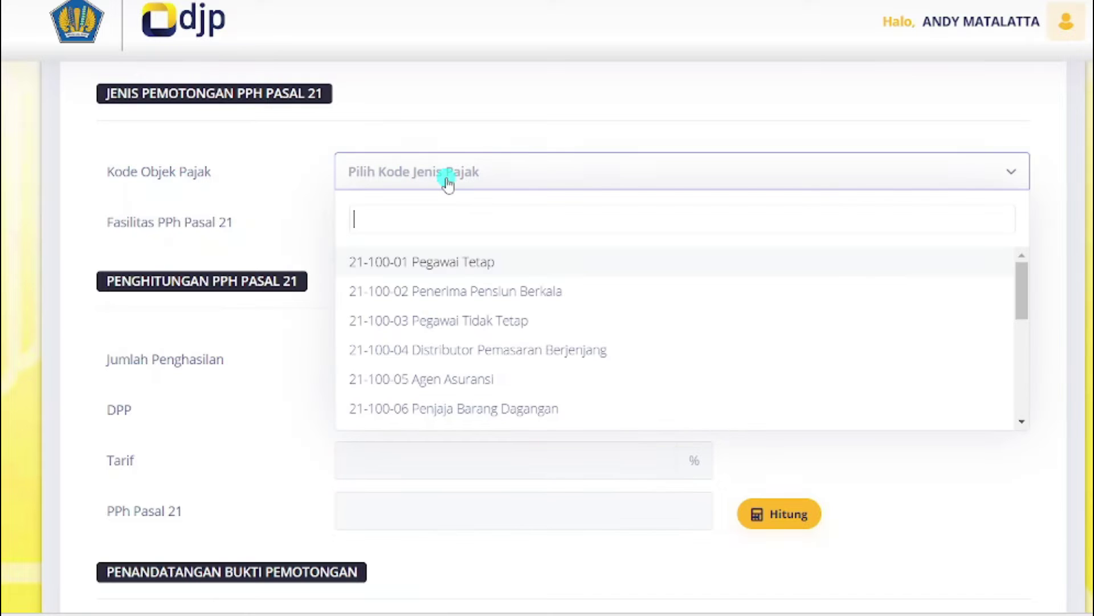
{"action": "left_click", "coordinate": [472, 264]}
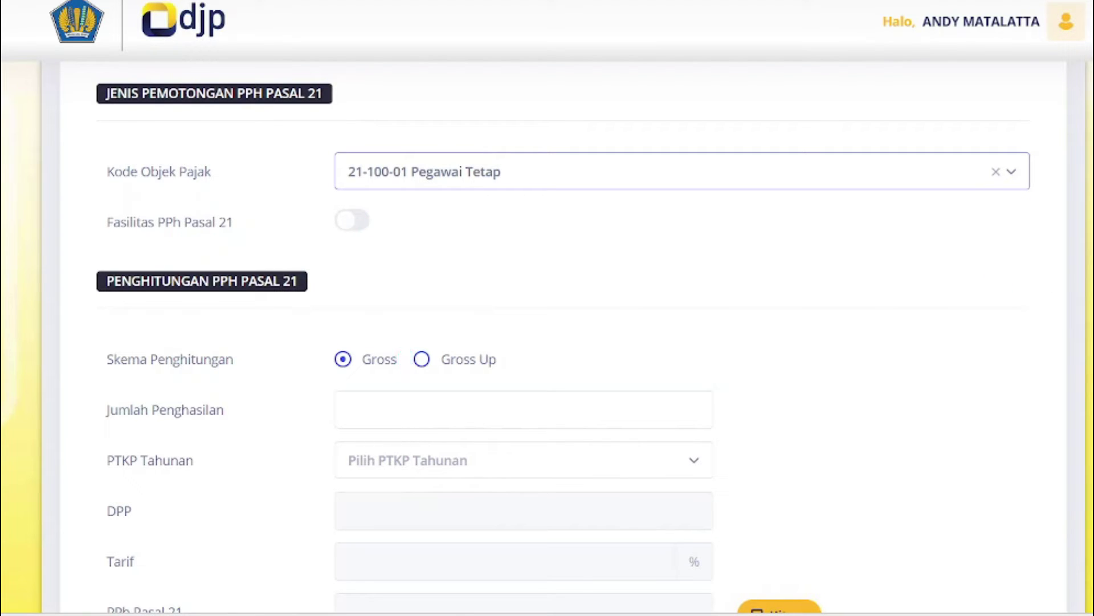
{"action": "scroll", "coordinate": [517, 340], "scroll_direction": "down", "scroll_amount": 2}
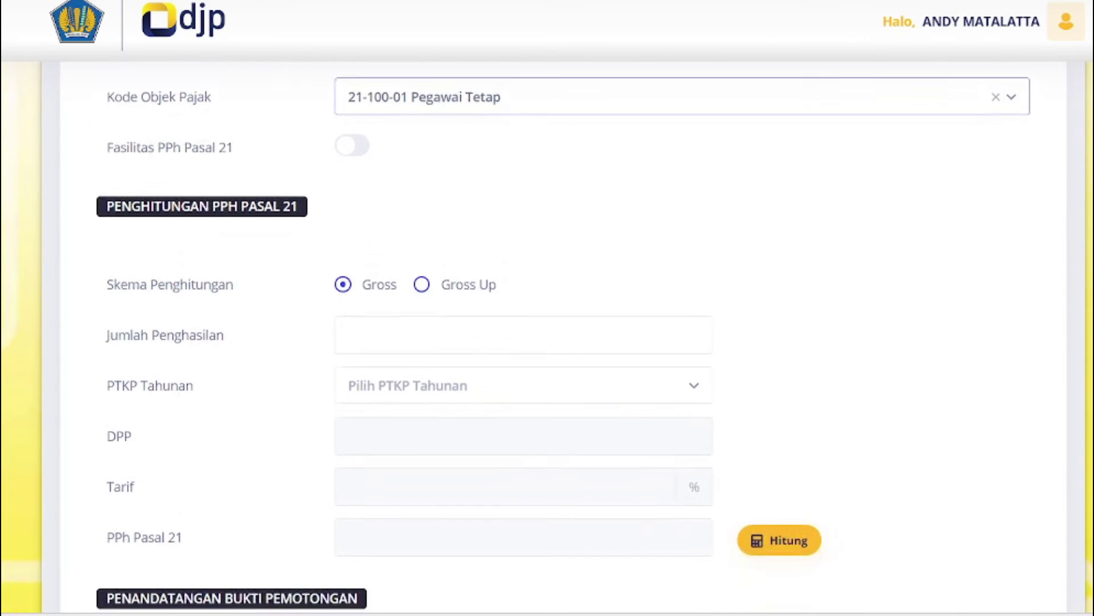
{"action": "scroll", "coordinate": [516, 340], "scroll_direction": "down", "scroll_amount": 1}
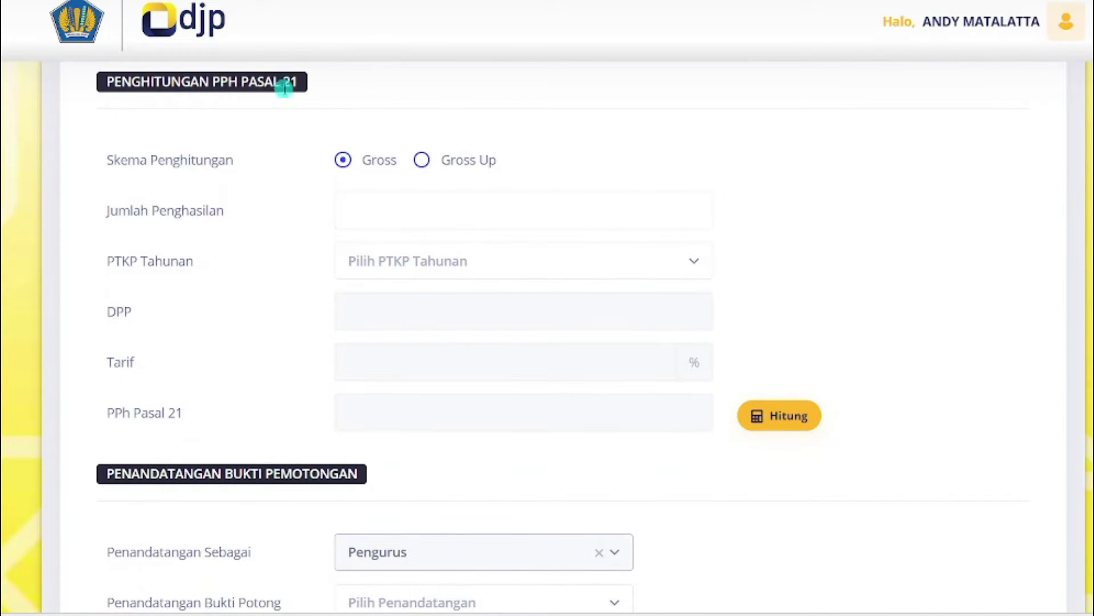
{"action": "left_click_drag", "start_coordinate": [105, 162], "coordinate": [249, 167]}
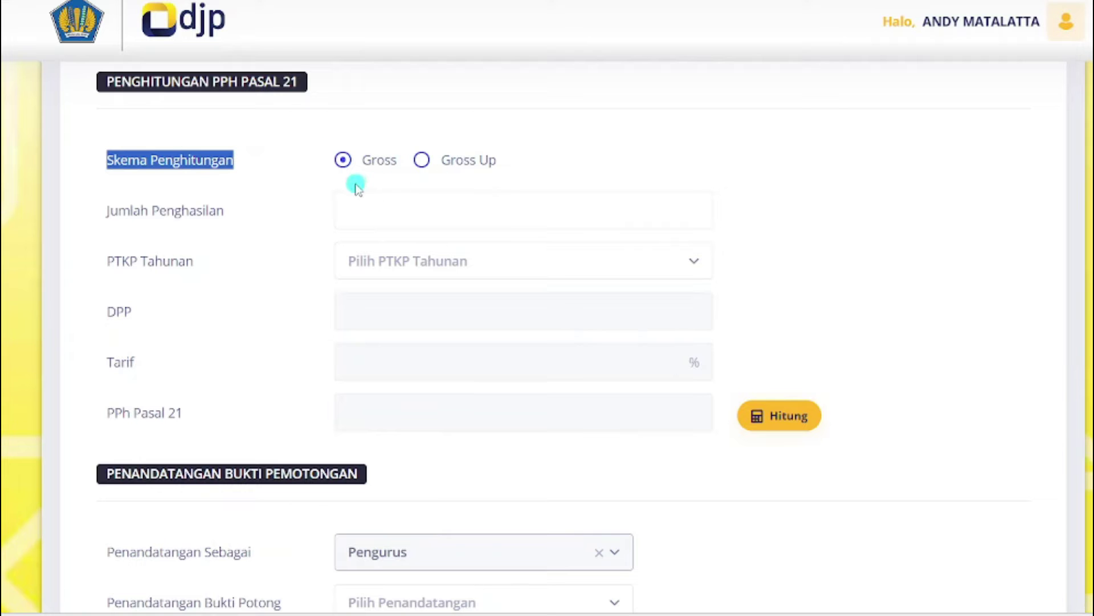
{"action": "left_click", "coordinate": [458, 210]}
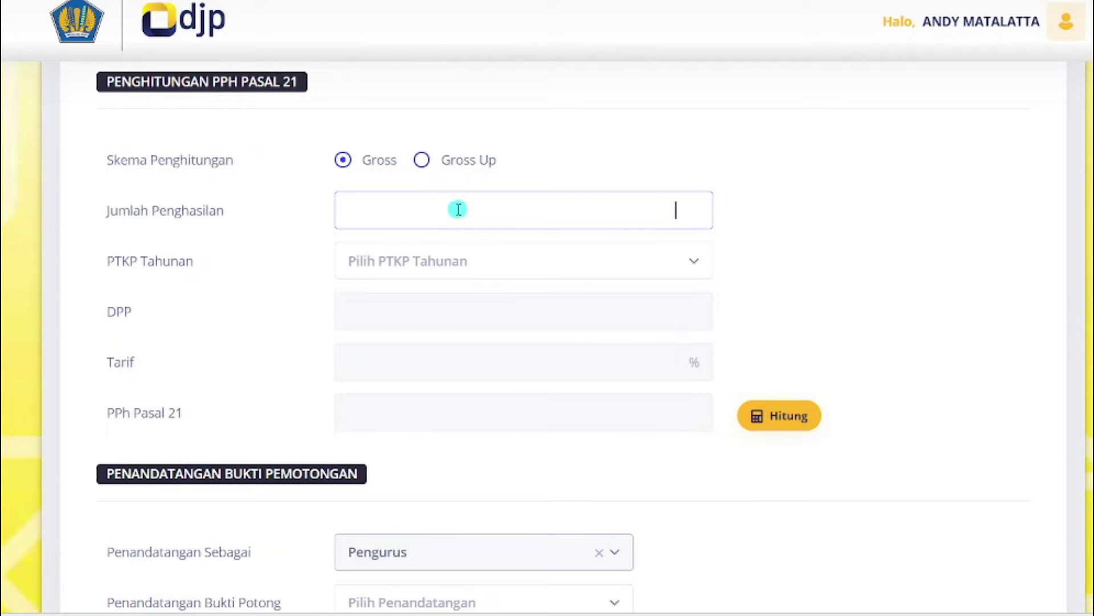
{"action": "left_click_drag", "start_coordinate": [97, 210], "coordinate": [227, 210]}
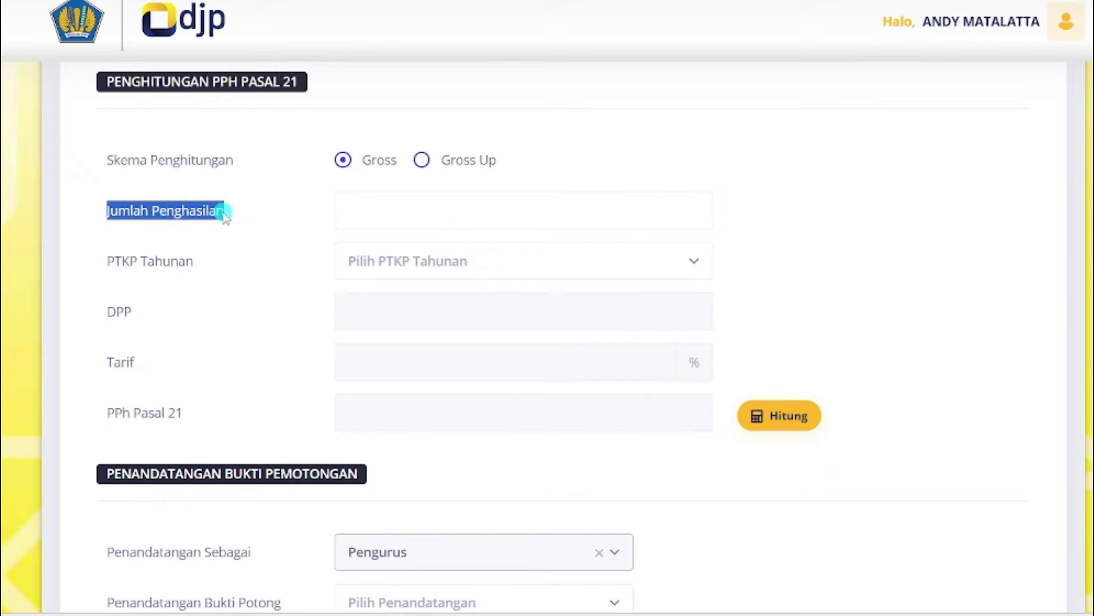
{"action": "left_click", "coordinate": [489, 212]}
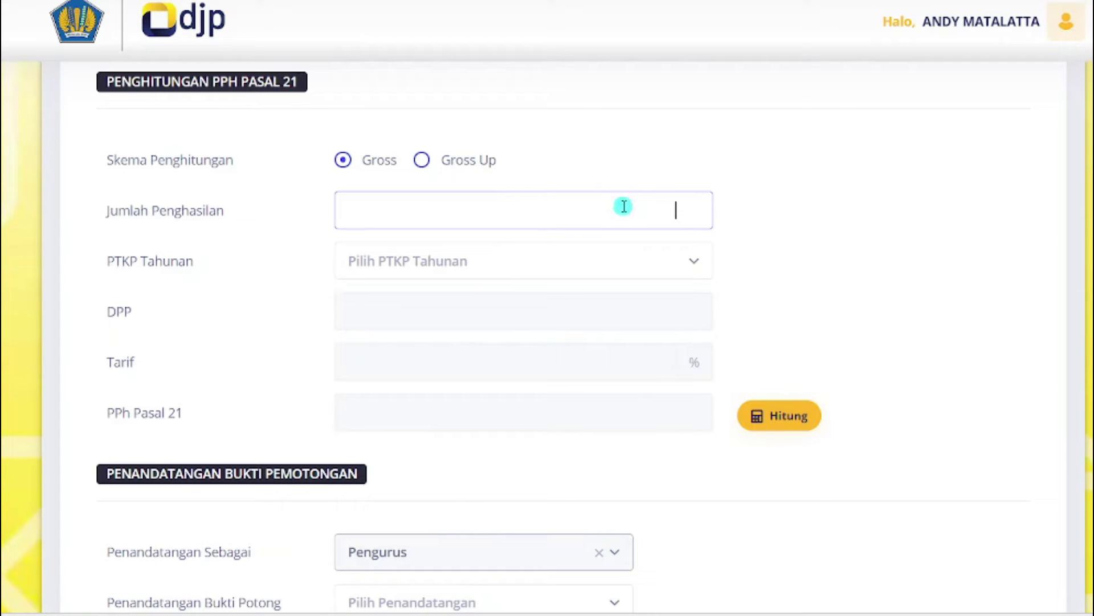
{"action": "type", "text": "4.500.000"}
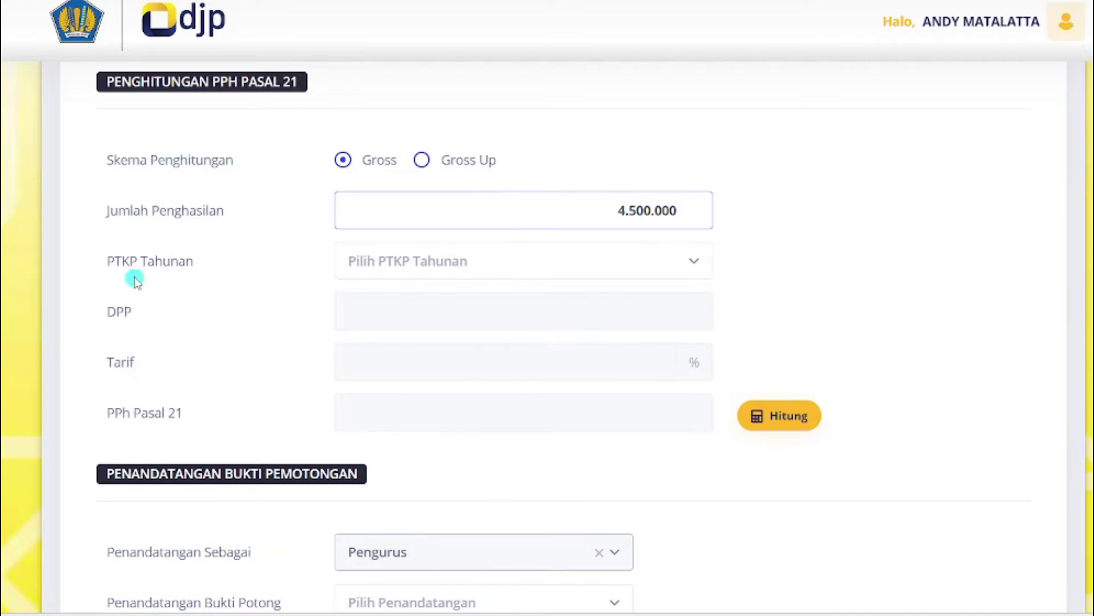
Set PTKP Tahunan to (TK/0) 54000000 and calculate the PPh Pasal 21 amount.
{"action": "left_click_drag", "start_coordinate": [97, 257], "coordinate": [205, 259]}
{"action": "left_click", "coordinate": [421, 262]}
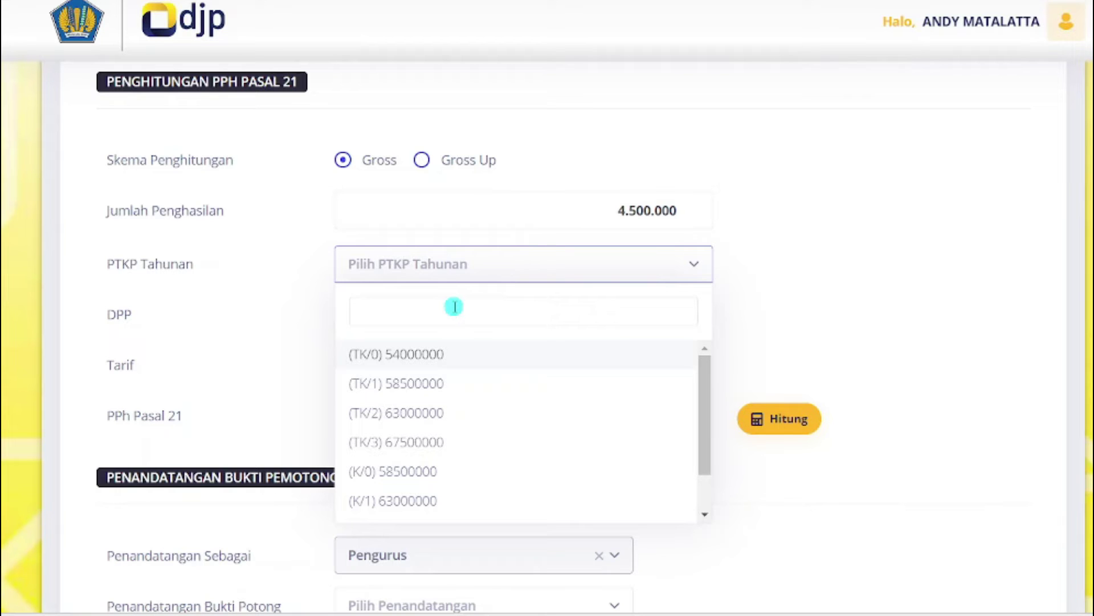
{"action": "left_click", "coordinate": [451, 358]}
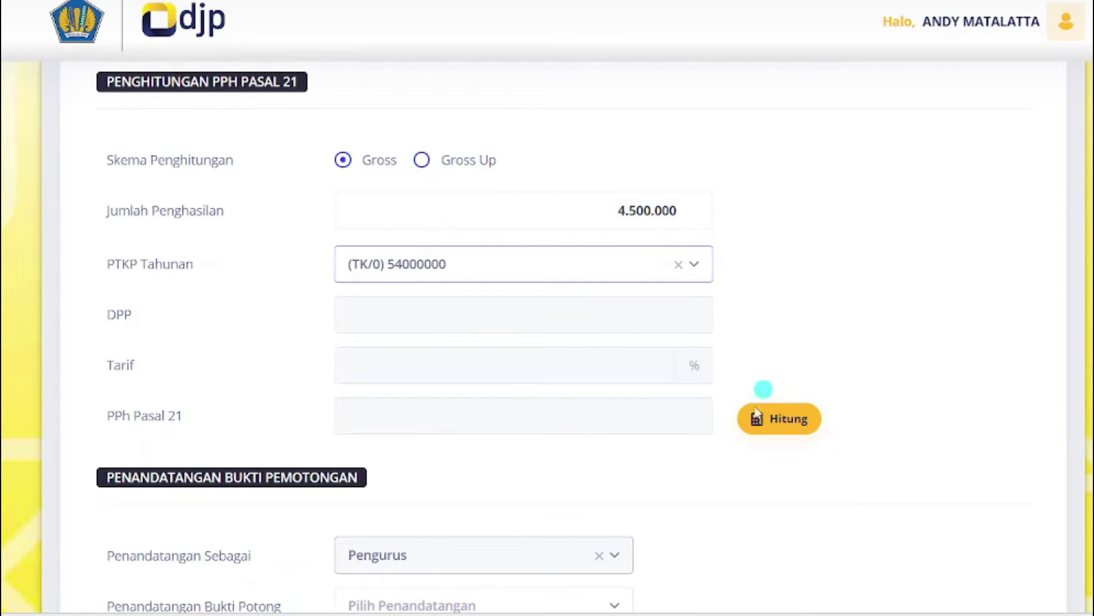
{"action": "left_click", "coordinate": [774, 432]}
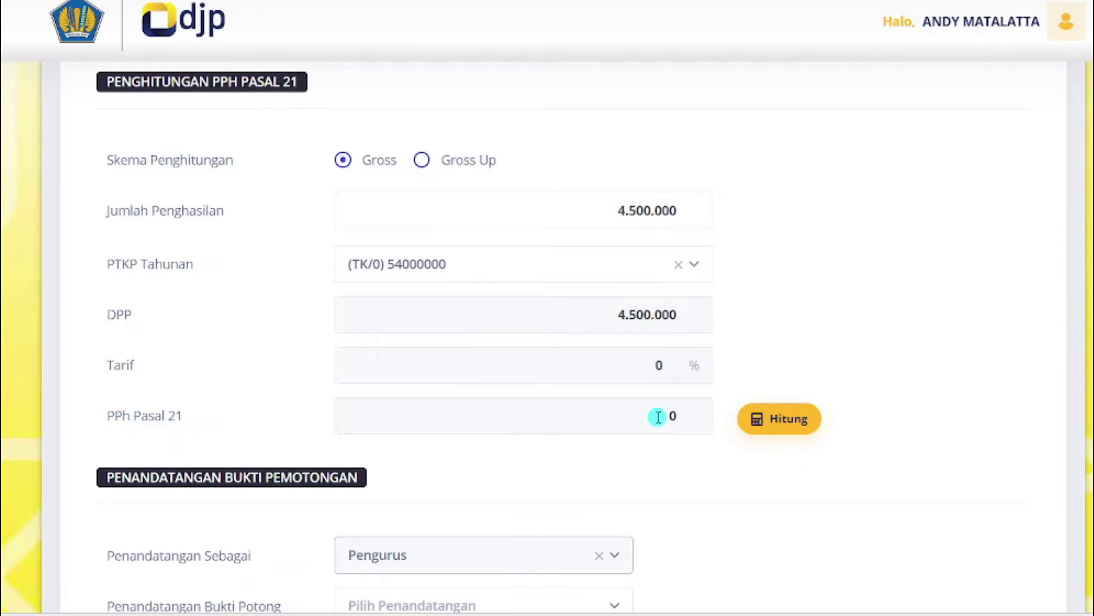
Choose the signatory under Penandatangan Bukti Potong and accept the declaration that the slip is correct and electronically signed.
{"action": "scroll", "coordinate": [548, 337], "scroll_direction": "down", "scroll_amount": 4}
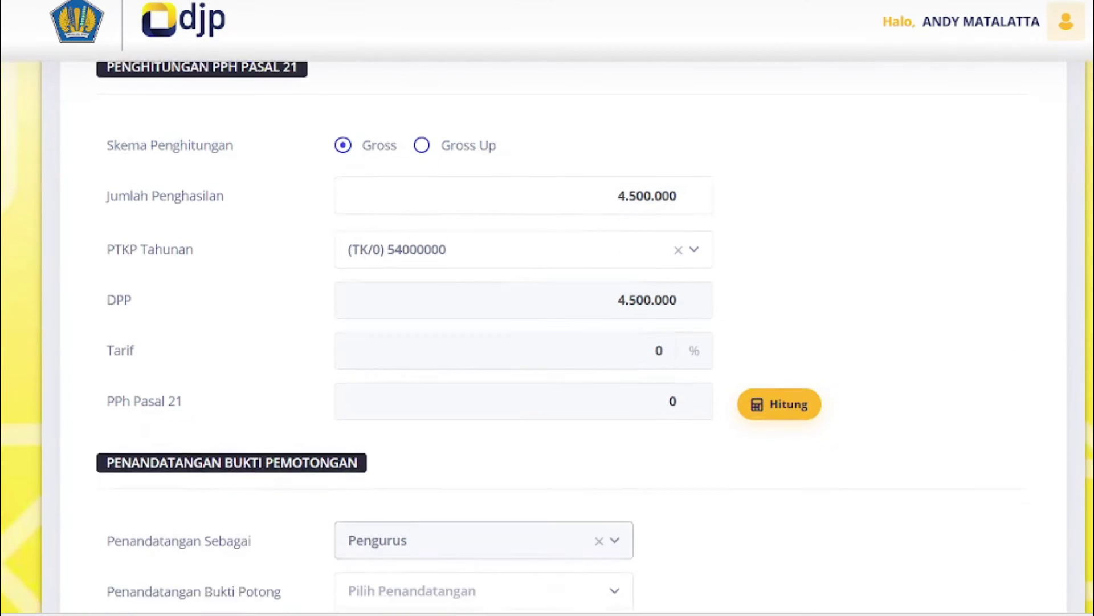
{"action": "scroll", "coordinate": [547, 336], "scroll_direction": "down", "scroll_amount": 2}
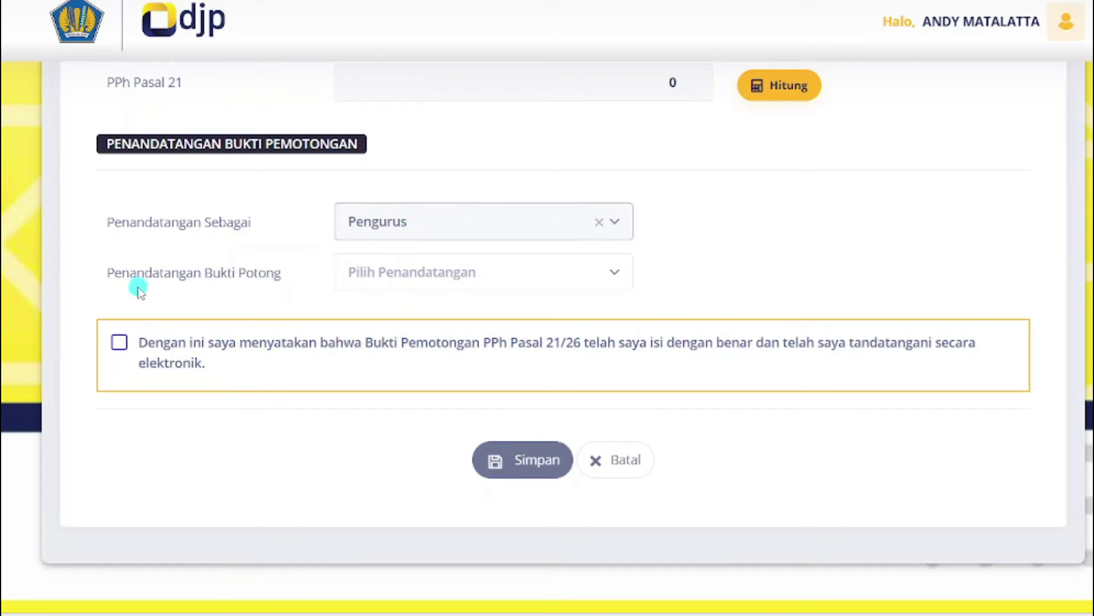
{"action": "left_click", "coordinate": [430, 273]}
{"action": "left_click", "coordinate": [389, 361]}
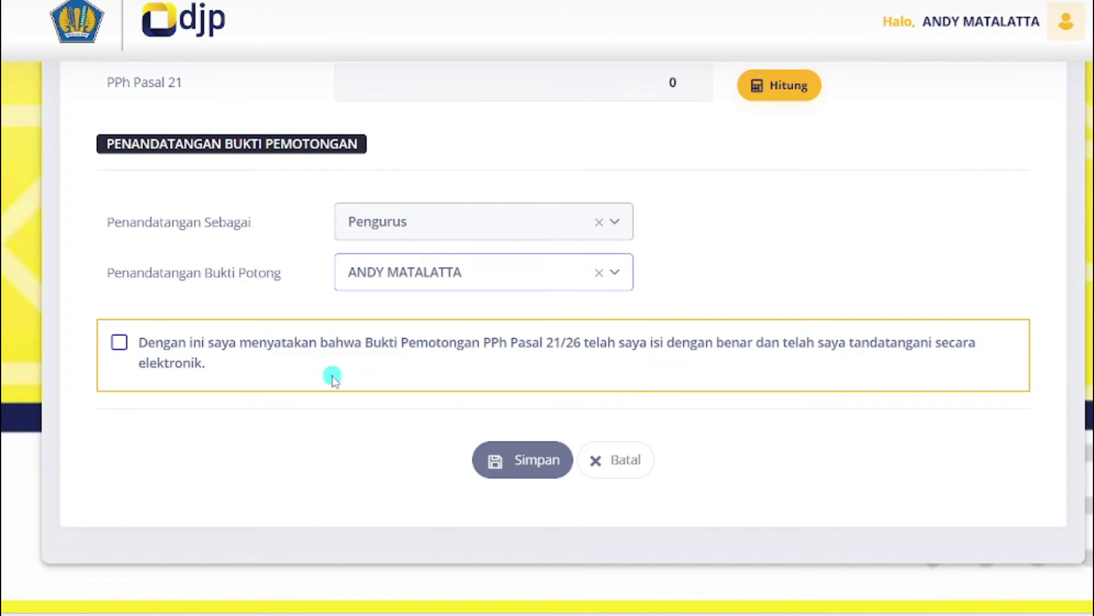
{"action": "left_click", "coordinate": [119, 342]}
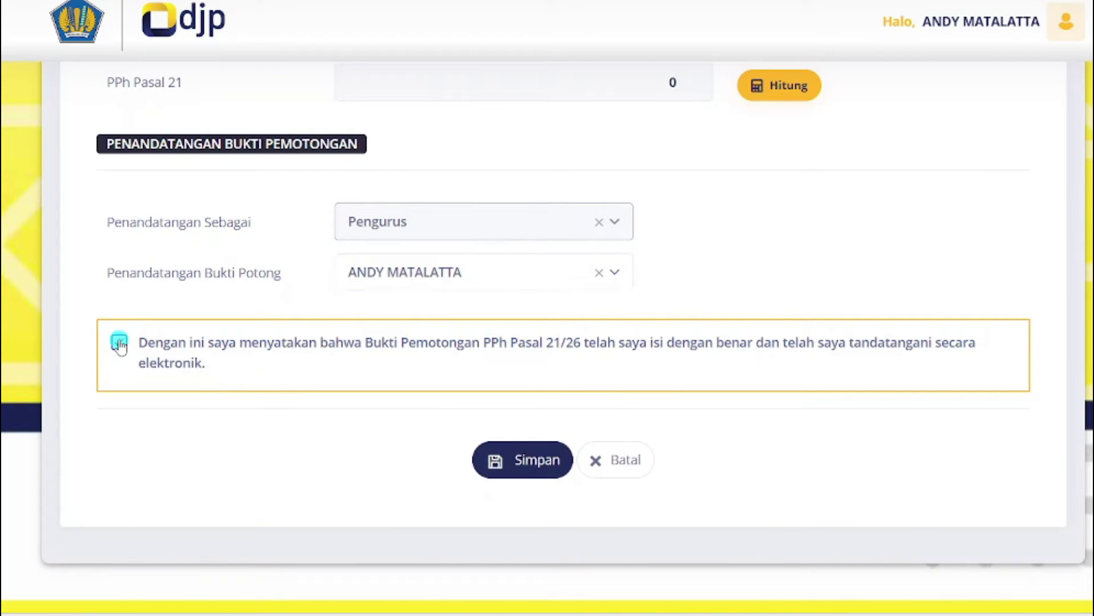
Save the withholding slip and decline to record another Bukti Potong Pasal 21.
{"action": "left_click", "coordinate": [531, 462]}
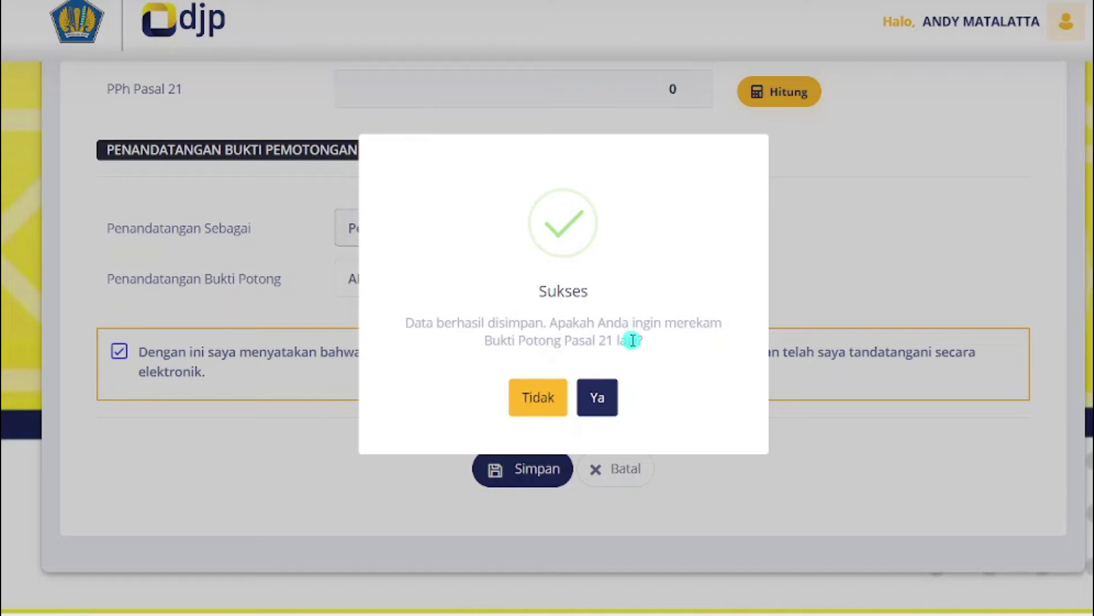
{"action": "left_click", "coordinate": [534, 399]}
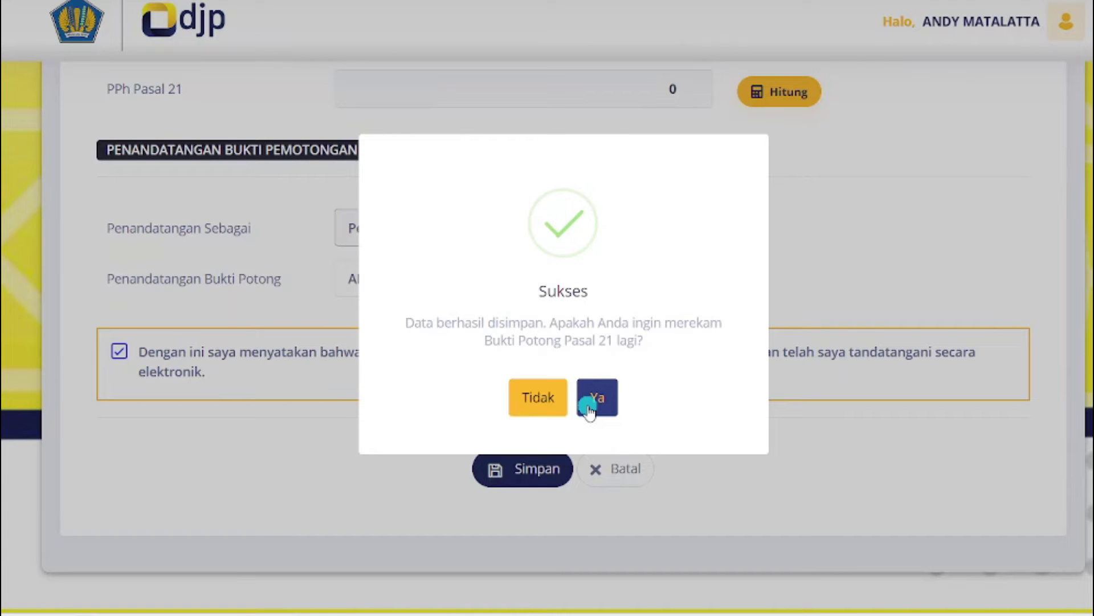
{"action": "left_click", "coordinate": [539, 406]}
Search the monthly Daftar Bukti Potong PPh Pasal 21 for the period 01-2024.
{"action": "scroll", "coordinate": [530, 364], "scroll_direction": "down", "scroll_amount": 5}
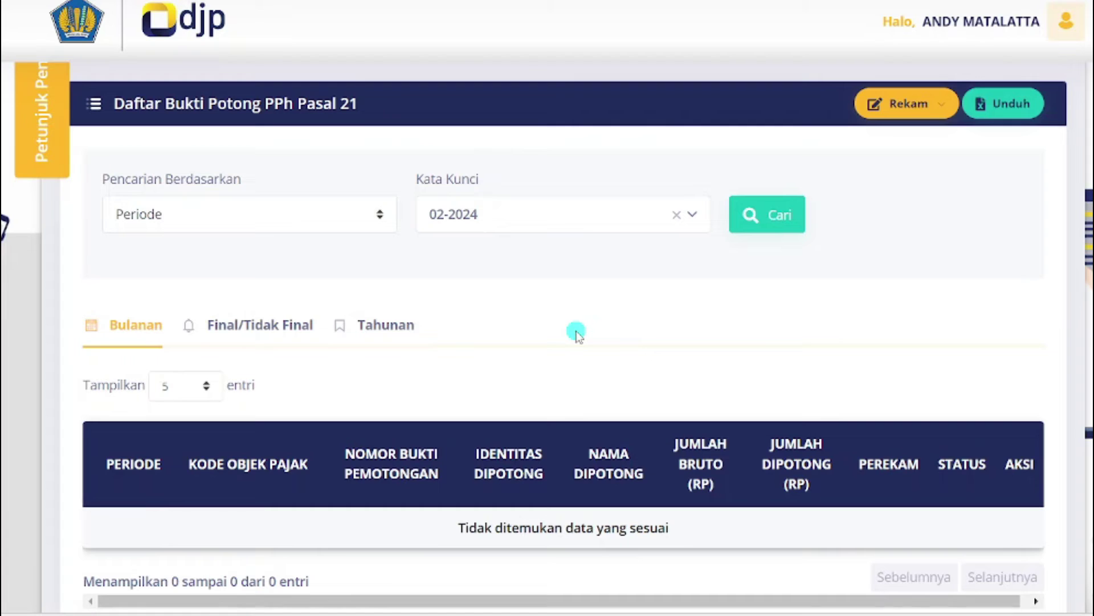
{"action": "left_click", "coordinate": [509, 228]}
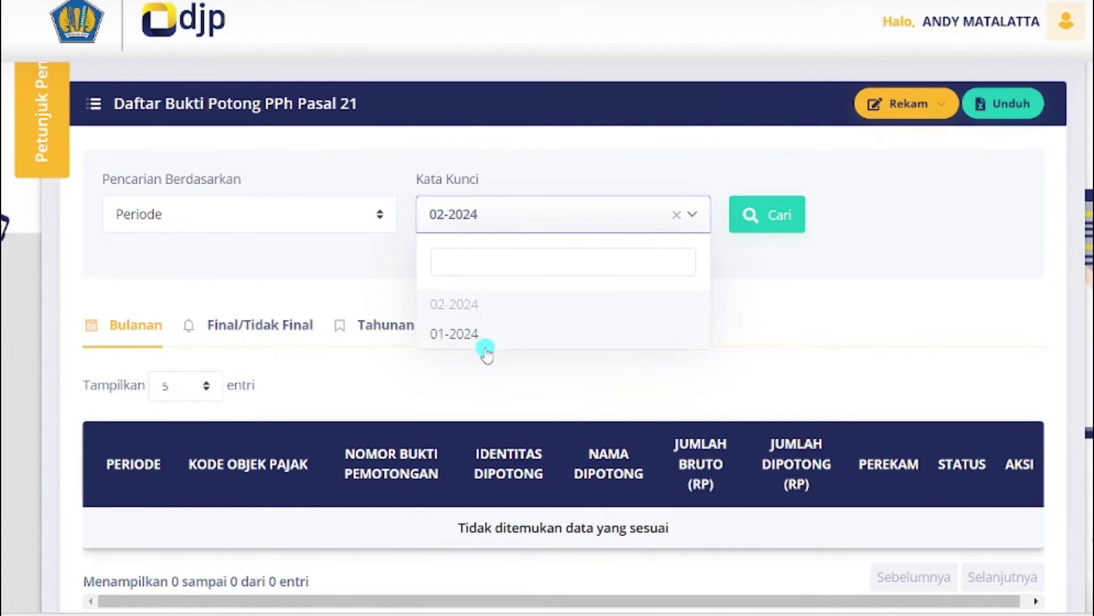
{"action": "left_click", "coordinate": [463, 336]}
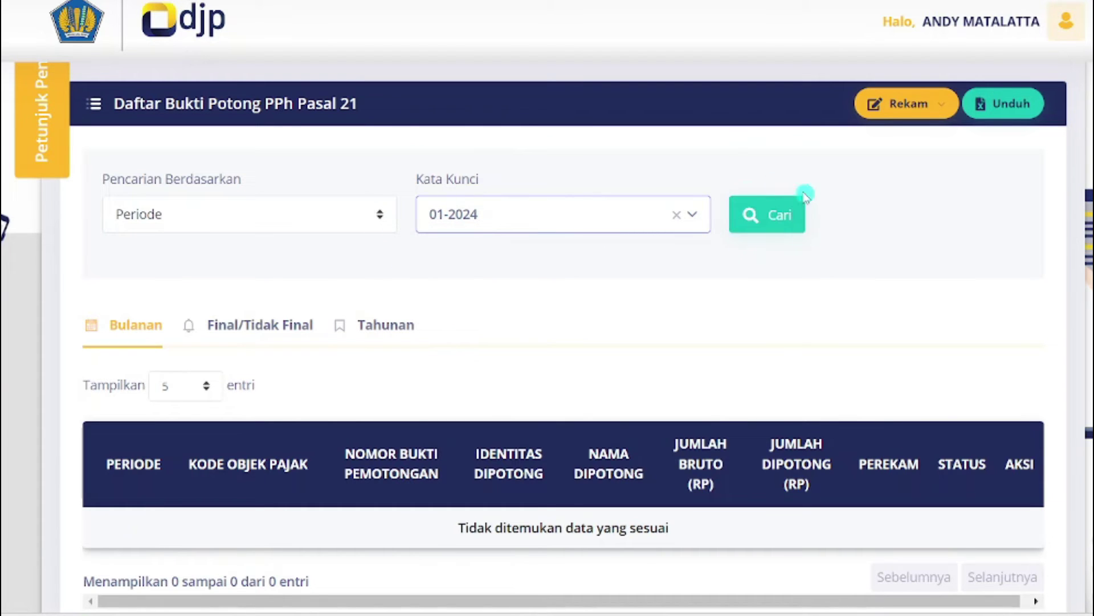
{"action": "left_click", "coordinate": [758, 216]}
Preview the recorded January slip's PDF, examine its identity and withholding sections, and close the preview.
{"action": "scroll", "coordinate": [184, 456], "scroll_direction": "down", "scroll_amount": 2}
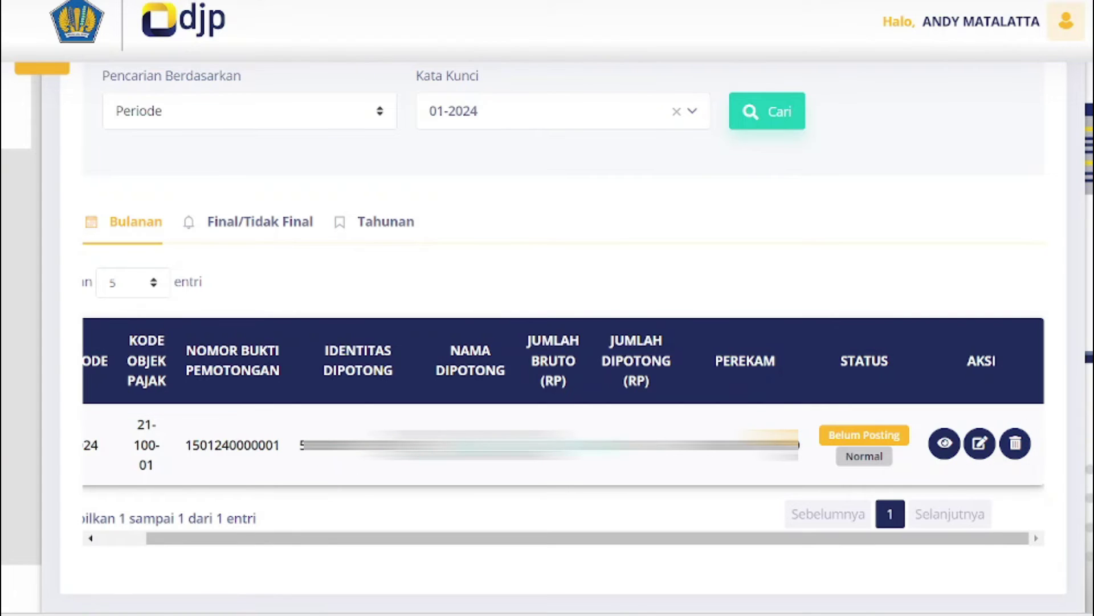
{"action": "left_click", "coordinate": [946, 443]}
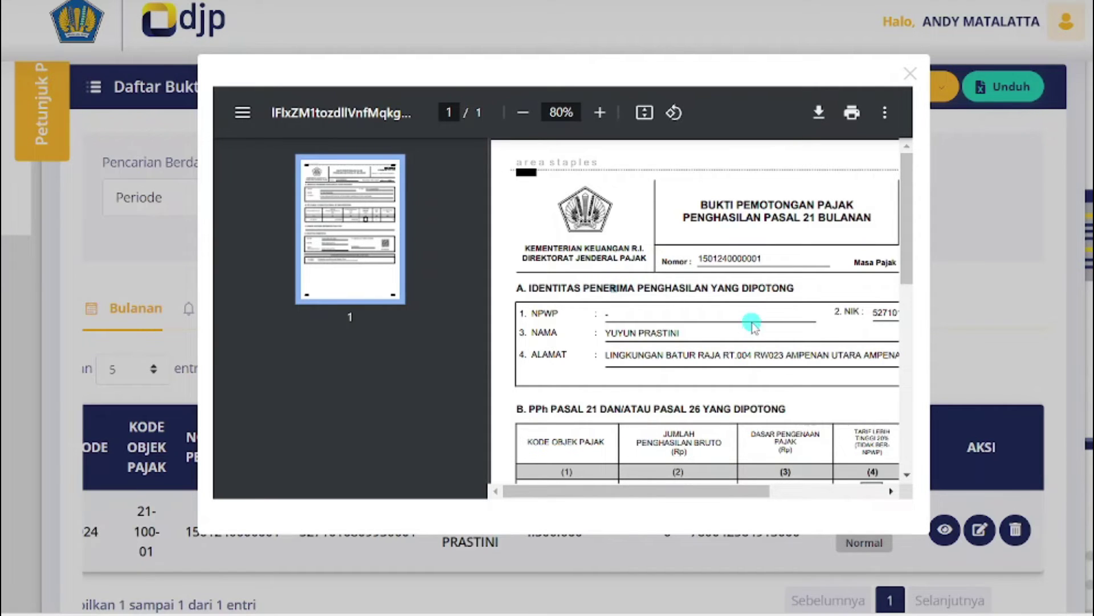
{"action": "scroll", "coordinate": [752, 325], "scroll_direction": "down", "scroll_amount": 2}
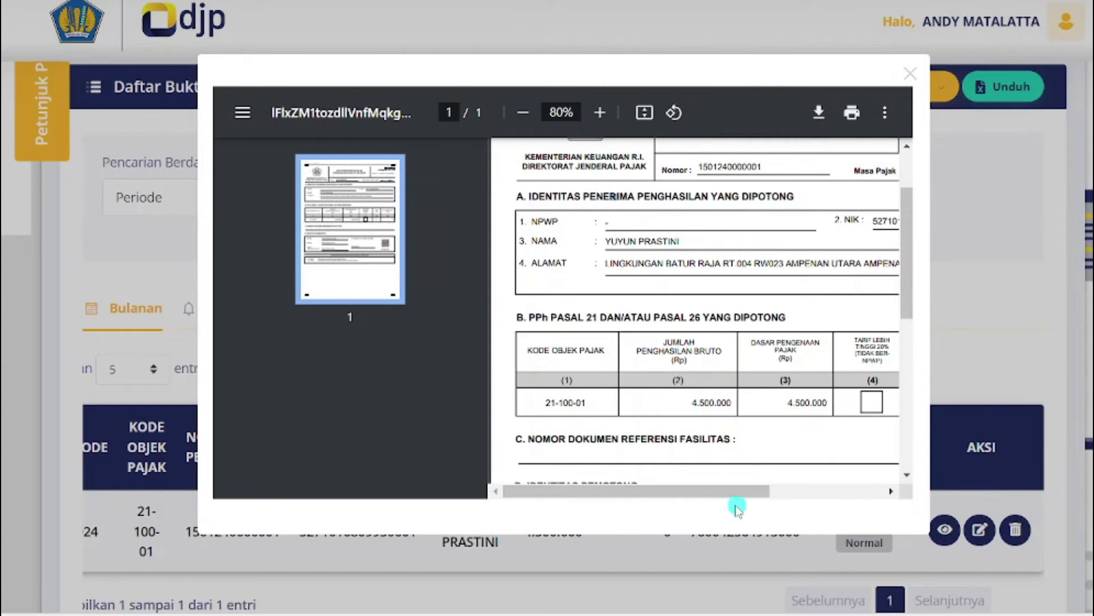
{"action": "mouse_move", "coordinate": [701, 494]}
{"action": "left_mouse_down"}
{"action": "mouse_move", "coordinate": [733, 491]}
{"action": "mouse_move", "coordinate": [693, 493]}
{"action": "left_mouse_up"}
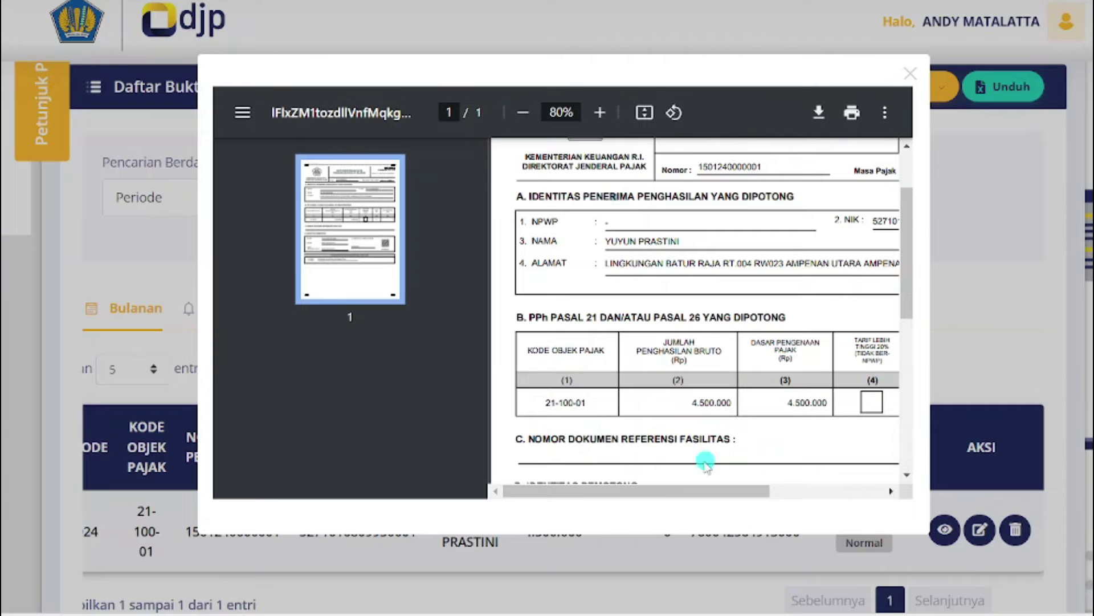
{"action": "left_click_drag", "start_coordinate": [661, 494], "coordinate": [664, 496]}
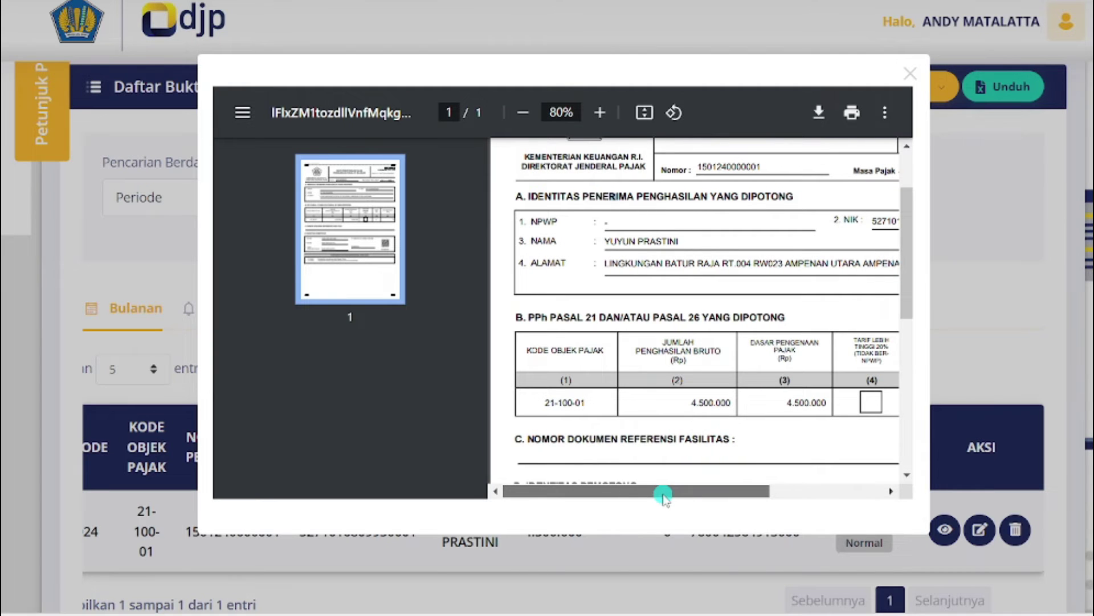
{"action": "left_click", "coordinate": [910, 76]}
Post the income tax data under SPT Masa for Tahun Pajak 2024 and Masa Pajak Januari.
{"action": "scroll", "coordinate": [331, 331], "scroll_direction": "up", "scroll_amount": 5}
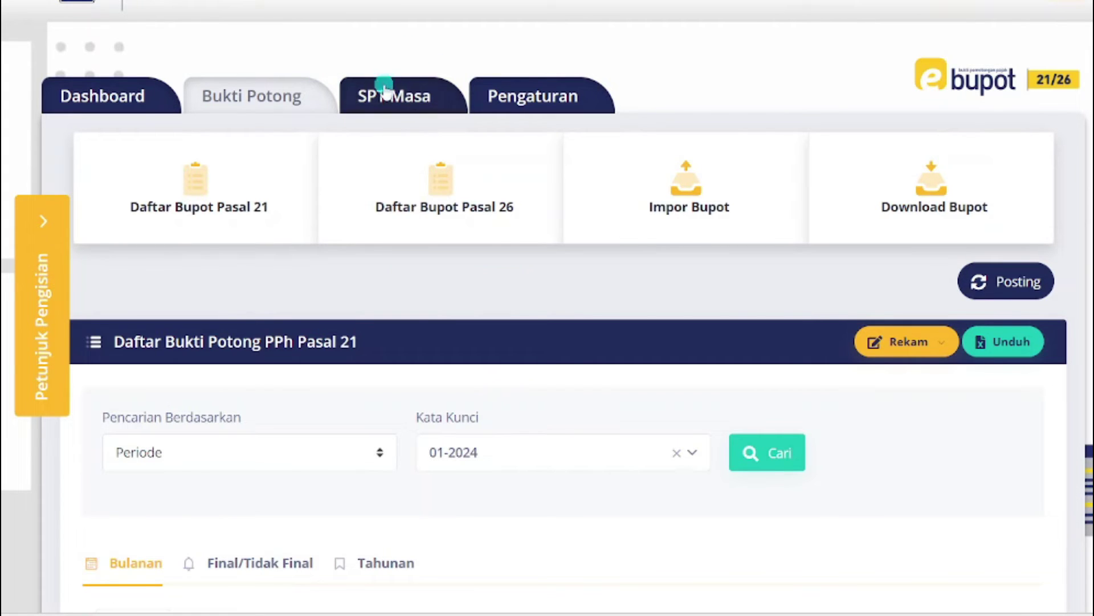
{"action": "left_click", "coordinate": [401, 98]}
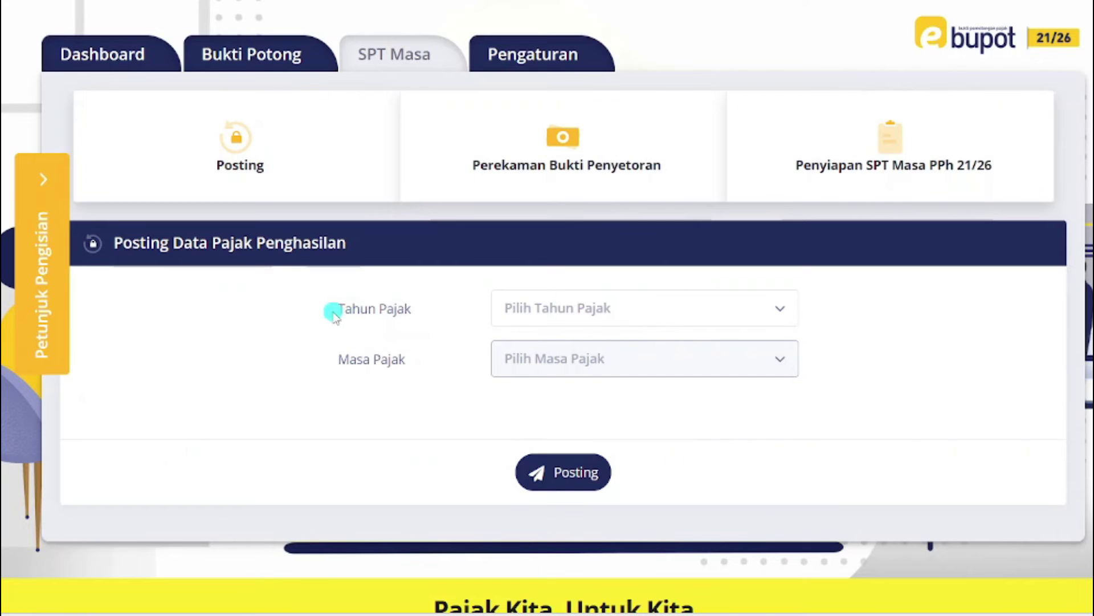
{"action": "left_click_drag", "start_coordinate": [332, 309], "coordinate": [420, 310]}
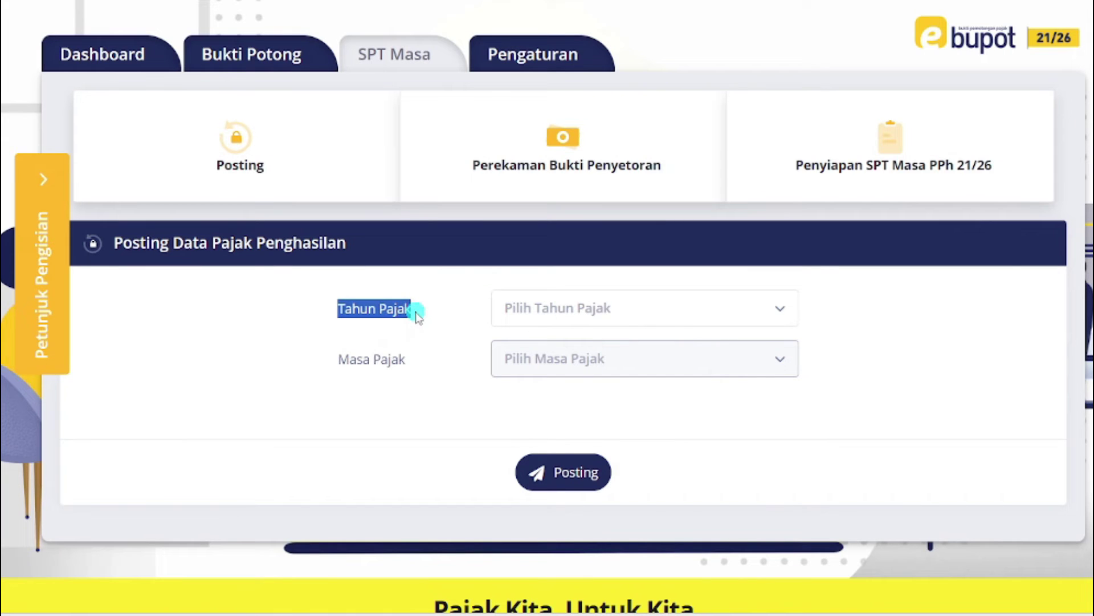
{"action": "left_click", "coordinate": [624, 304]}
{"action": "left_click", "coordinate": [527, 399]}
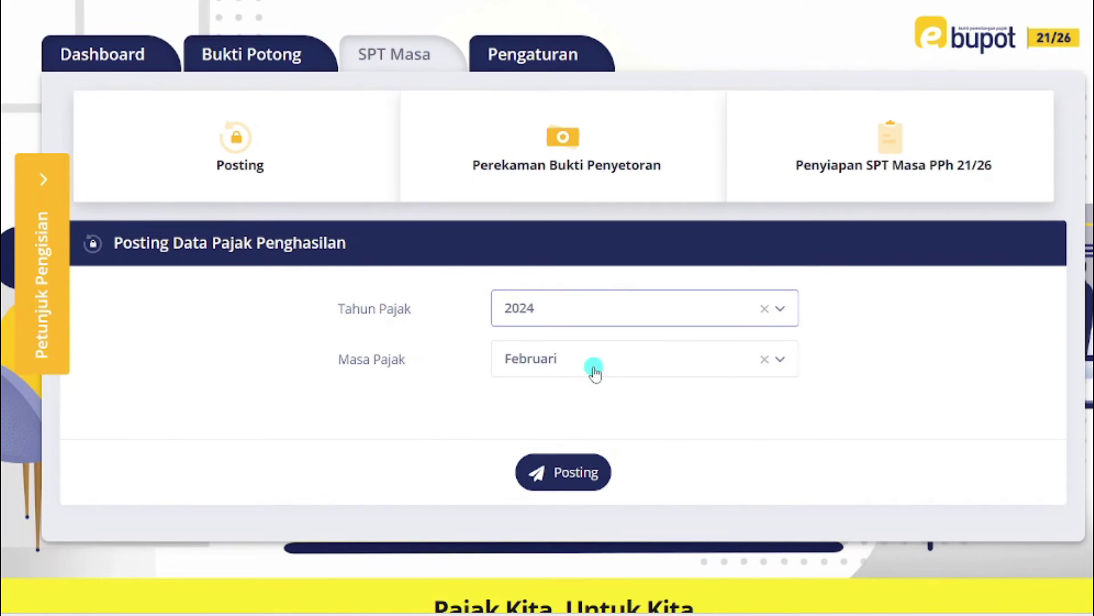
{"action": "left_click", "coordinate": [593, 369]}
{"action": "left_click", "coordinate": [554, 451]}
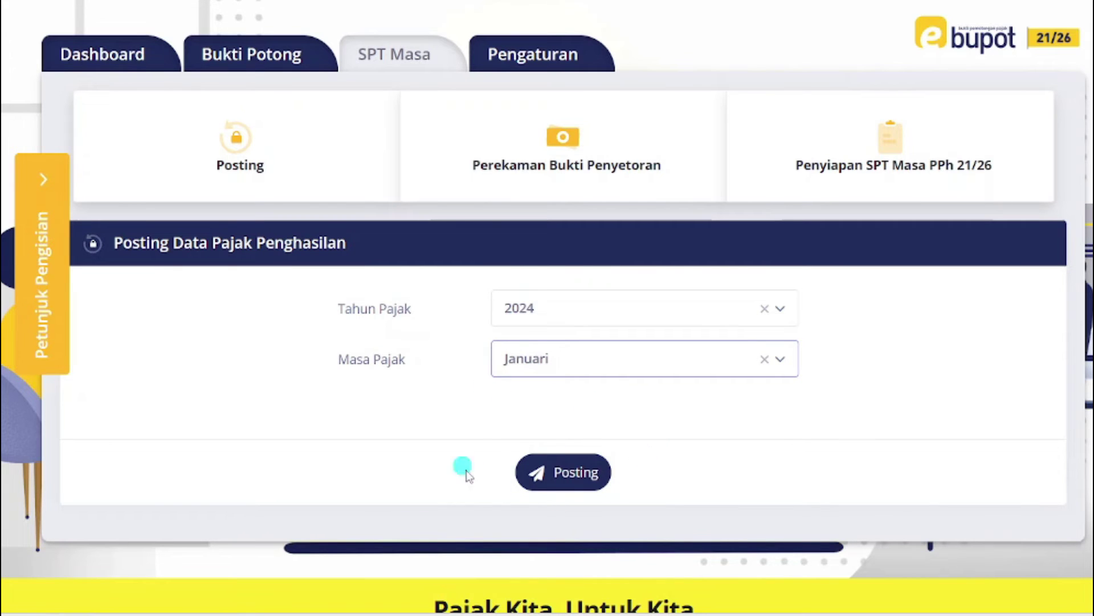
{"action": "left_click", "coordinate": [578, 471]}
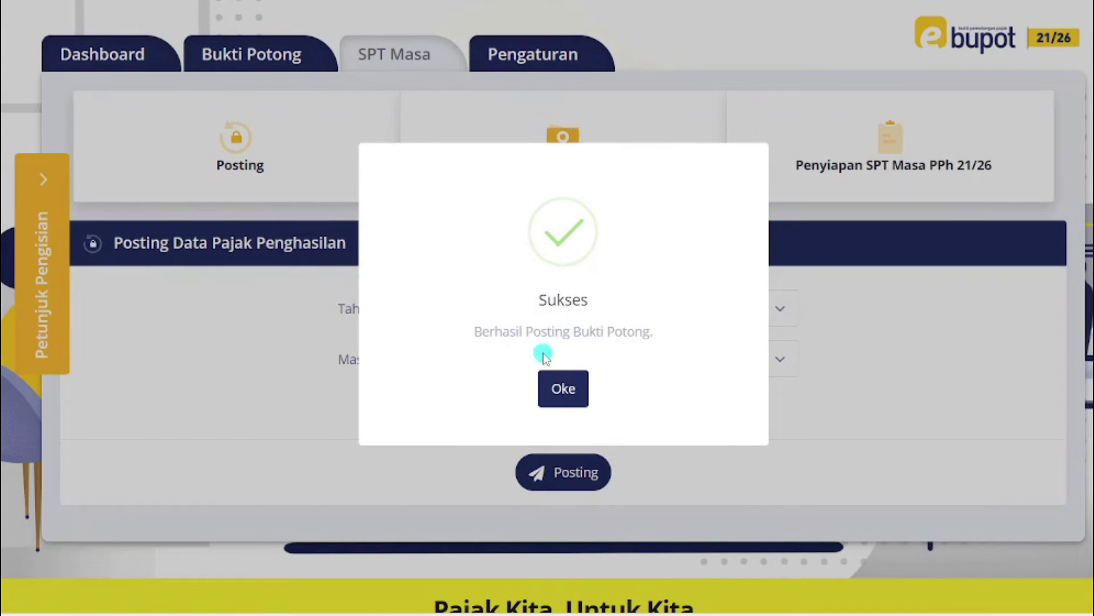
{"action": "left_click", "coordinate": [565, 387]}
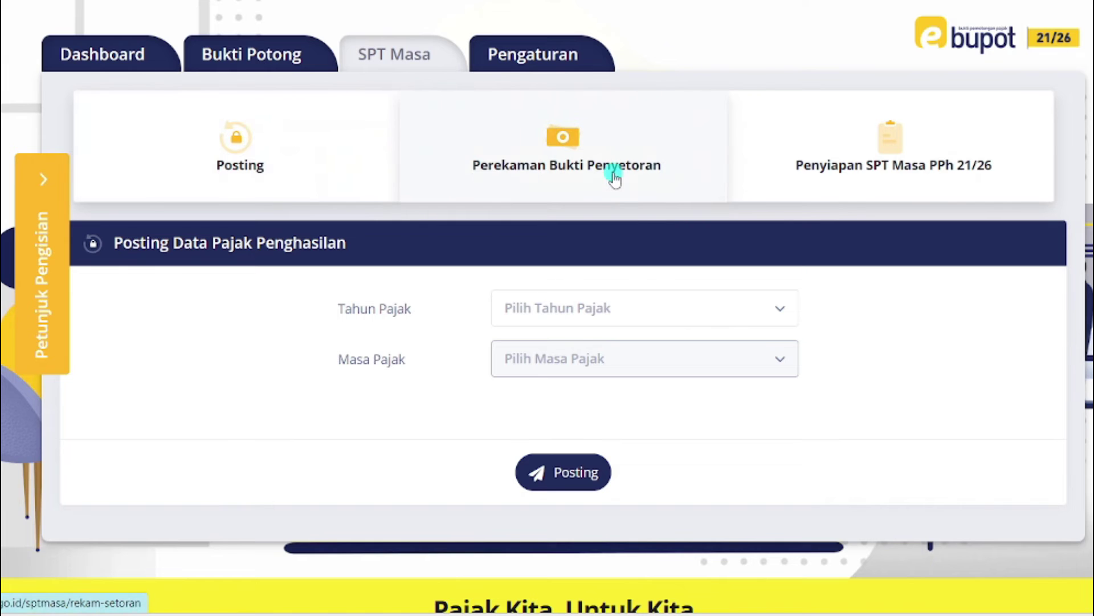
Open Perekaman Bukti Penyetoran and examine its period selection and the Daftar Bukti Setor list.
{"action": "left_click", "coordinate": [587, 153]}
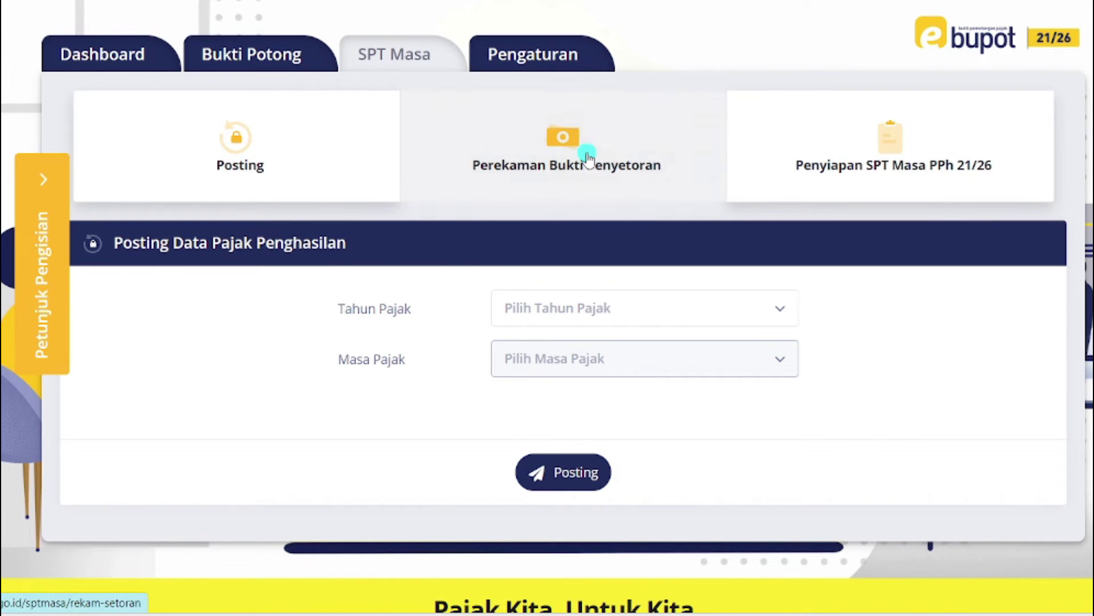
{"action": "scroll", "coordinate": [586, 157], "scroll_direction": "down", "scroll_amount": 5}
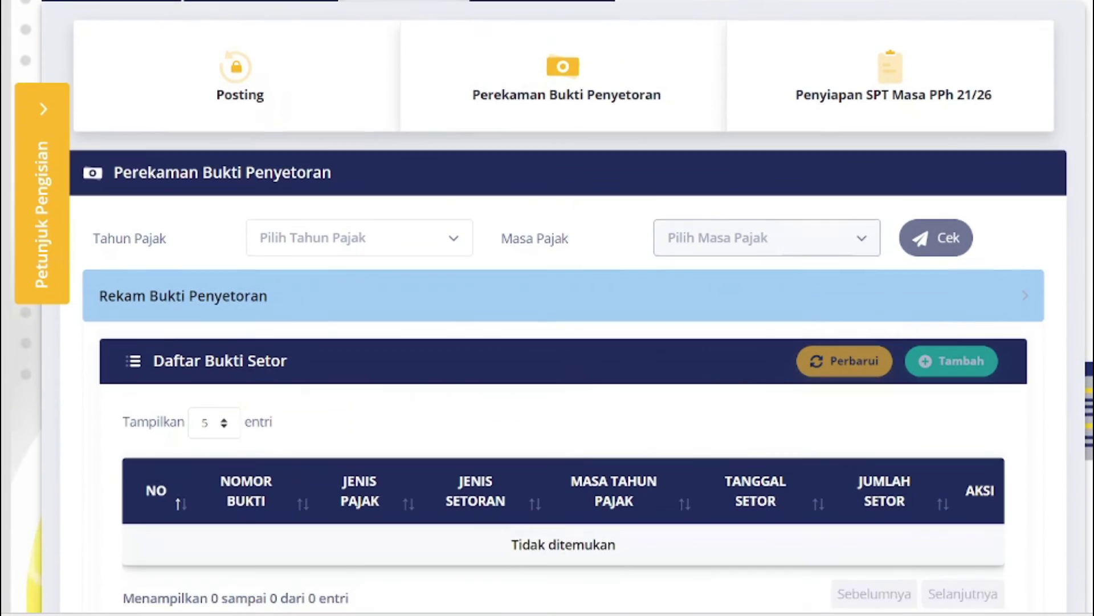
{"action": "scroll", "coordinate": [547, 306], "scroll_direction": "up", "scroll_amount": 1}
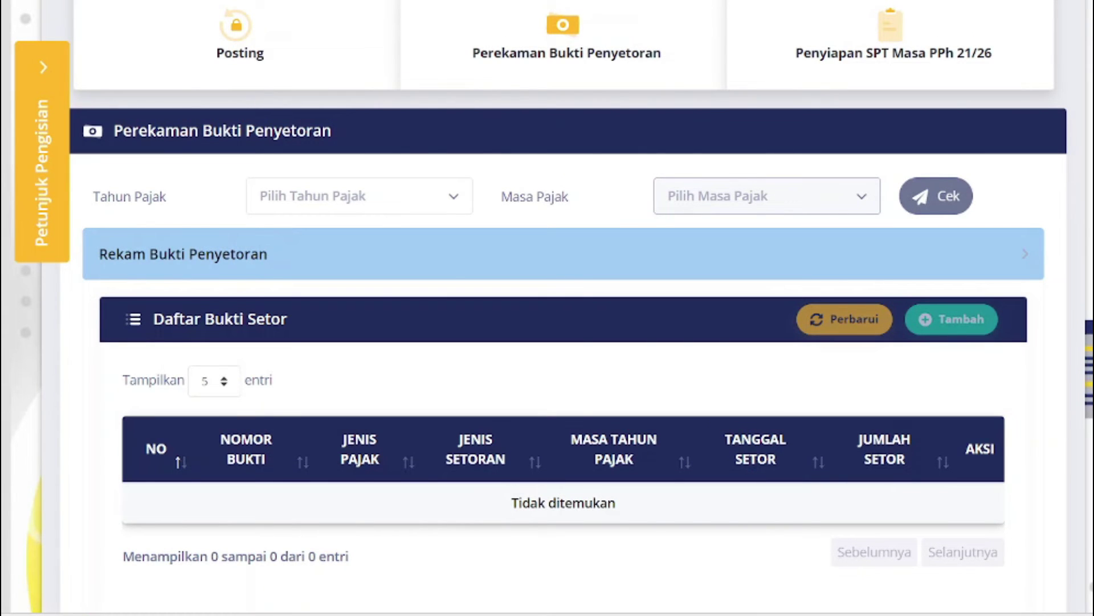
{"action": "scroll", "coordinate": [578, 174], "scroll_direction": "up", "scroll_amount": 3}
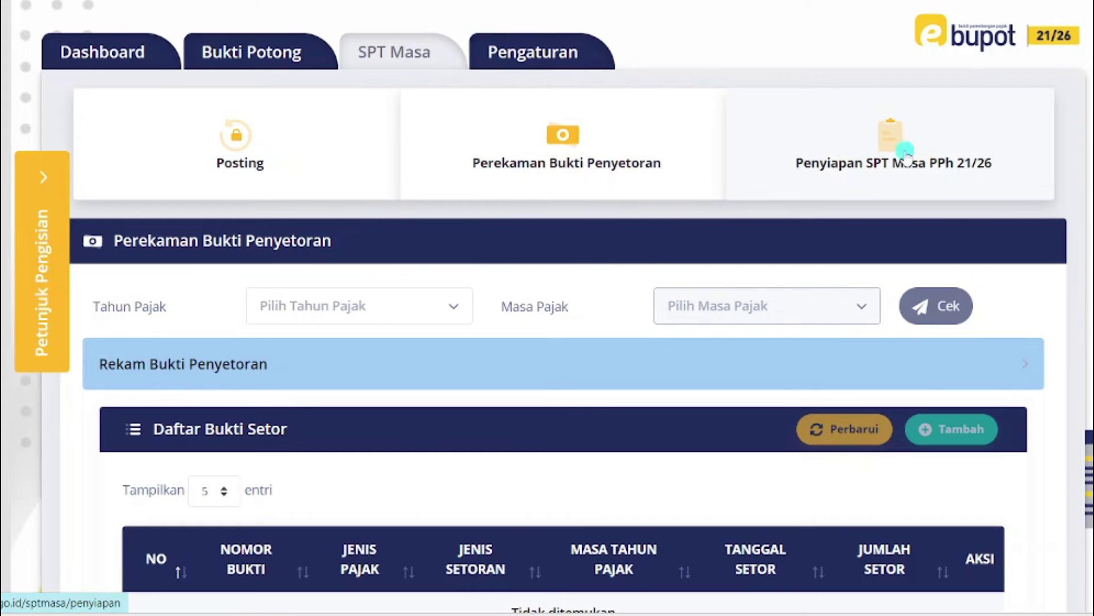
Open the 2024/01 draft from Penyiapan SPT Masa PPh 21/26 to complete the return.
{"action": "left_click", "coordinate": [882, 163]}
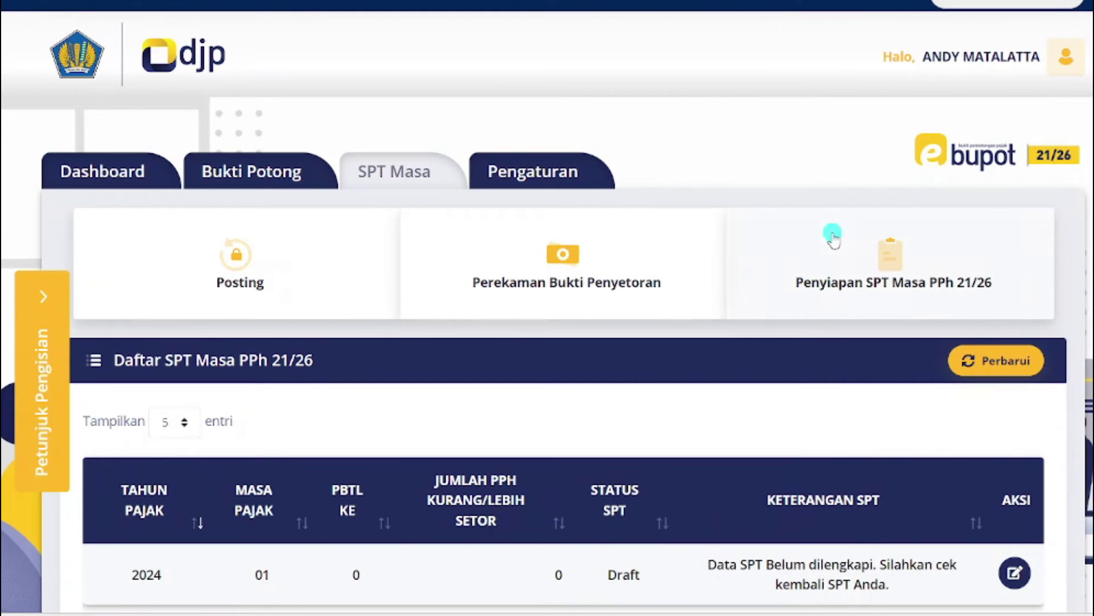
{"action": "scroll", "coordinate": [901, 228], "scroll_direction": "down", "scroll_amount": 2}
{"action": "scroll", "coordinate": [889, 94], "scroll_direction": "down", "scroll_amount": 3}
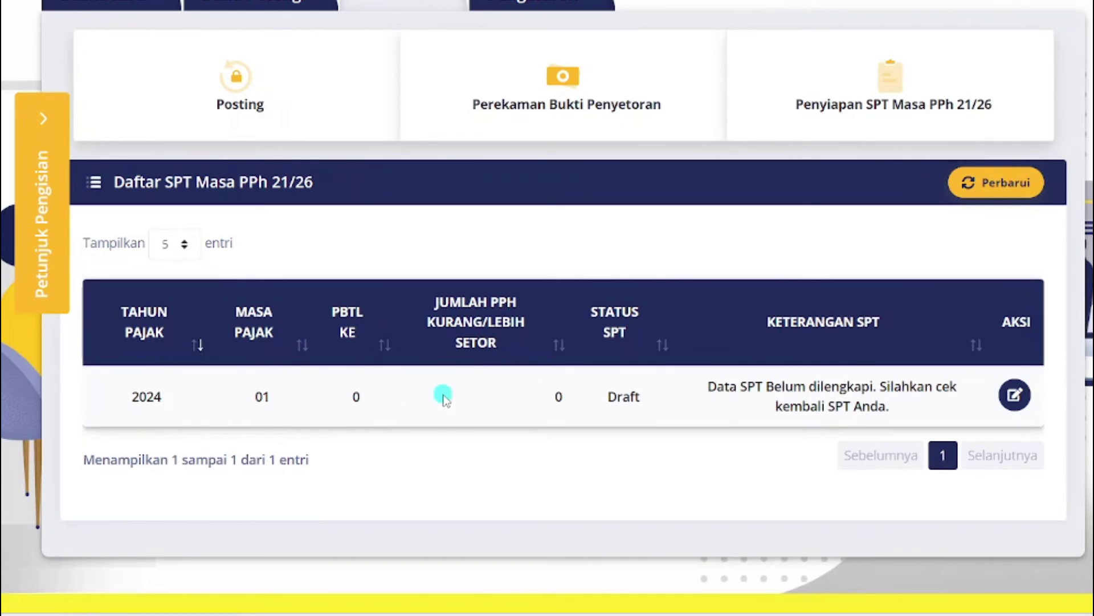
{"action": "left_click", "coordinate": [1014, 397]}
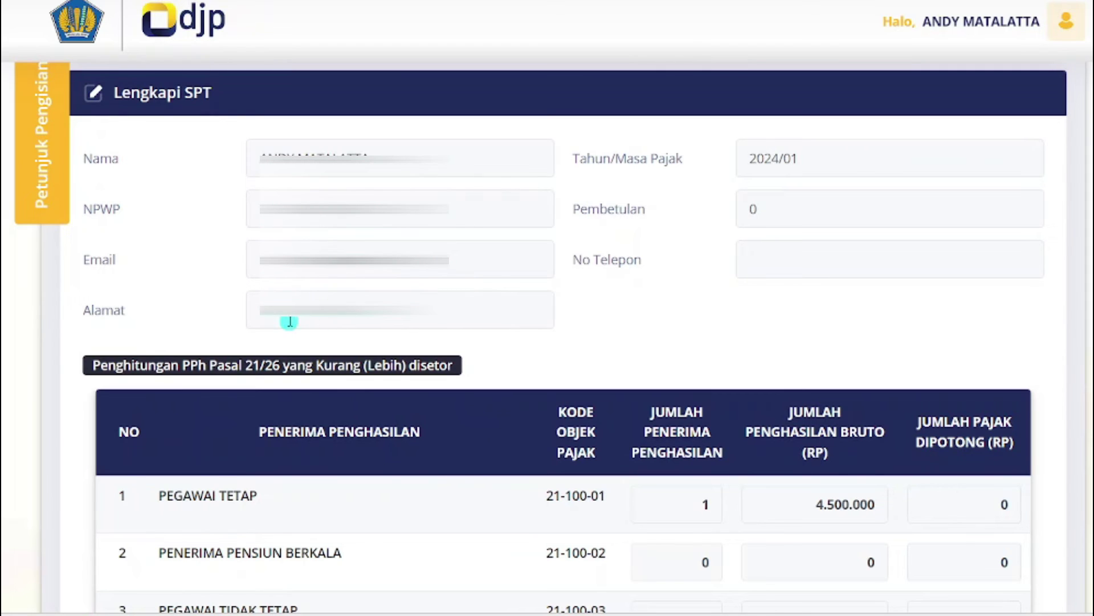
Examine the recipient count and gross income in the Pegawai Tetap row of the PPh Pasal 21/26 calculation table.
{"action": "scroll", "coordinate": [290, 322], "scroll_direction": "down", "scroll_amount": 5}
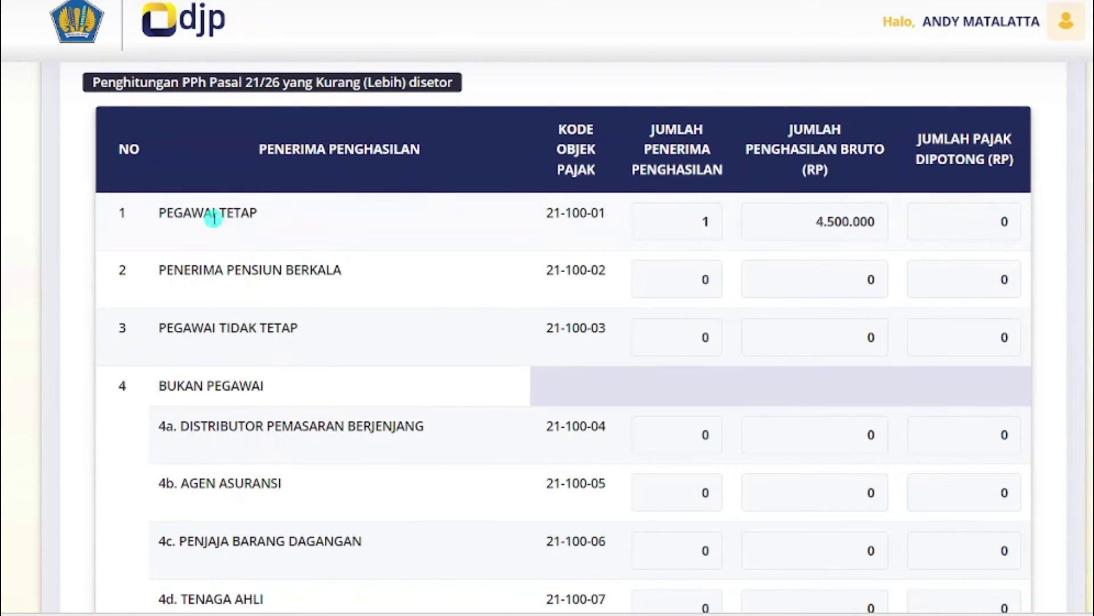
{"action": "left_click_drag", "start_coordinate": [159, 215], "coordinate": [279, 218]}
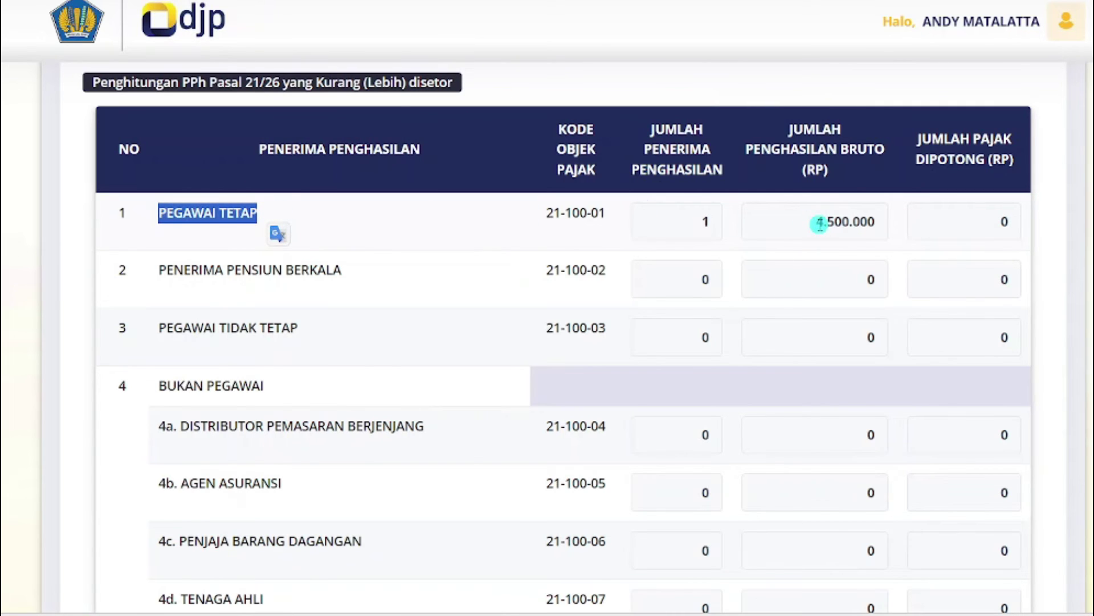
{"action": "left_click_drag", "start_coordinate": [820, 223], "coordinate": [885, 216]}
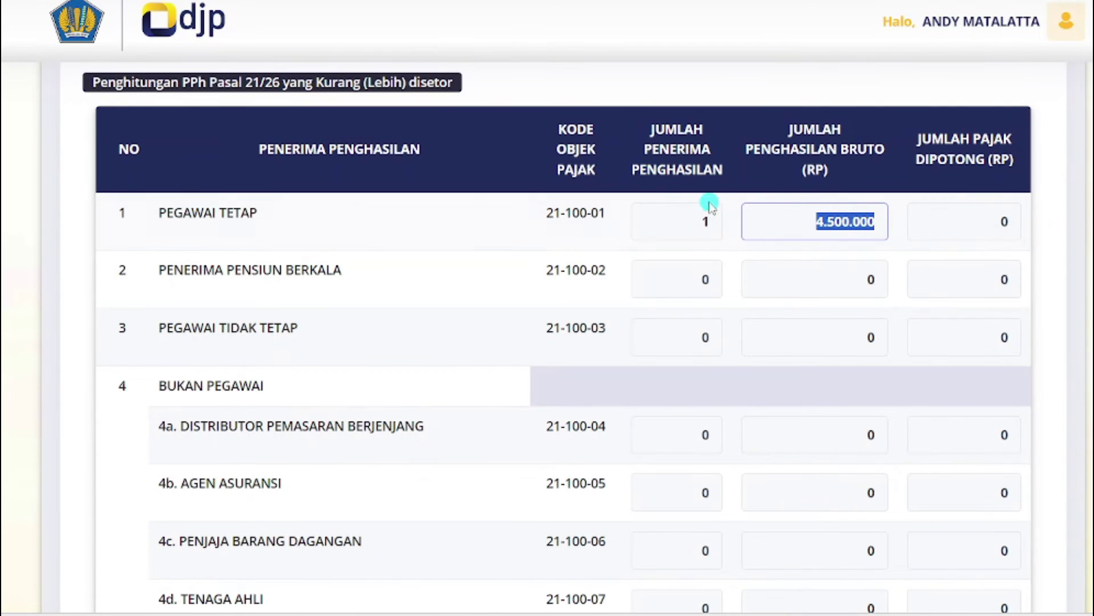
{"action": "left_click_drag", "start_coordinate": [701, 221], "coordinate": [726, 220]}
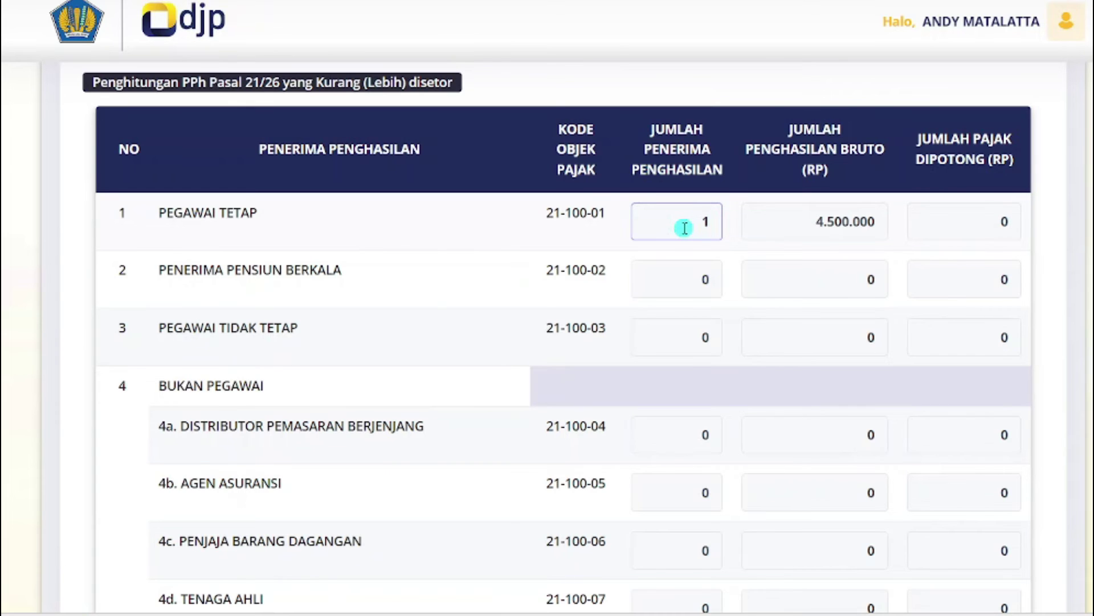
{"action": "left_click_drag", "start_coordinate": [702, 222], "coordinate": [719, 221]}
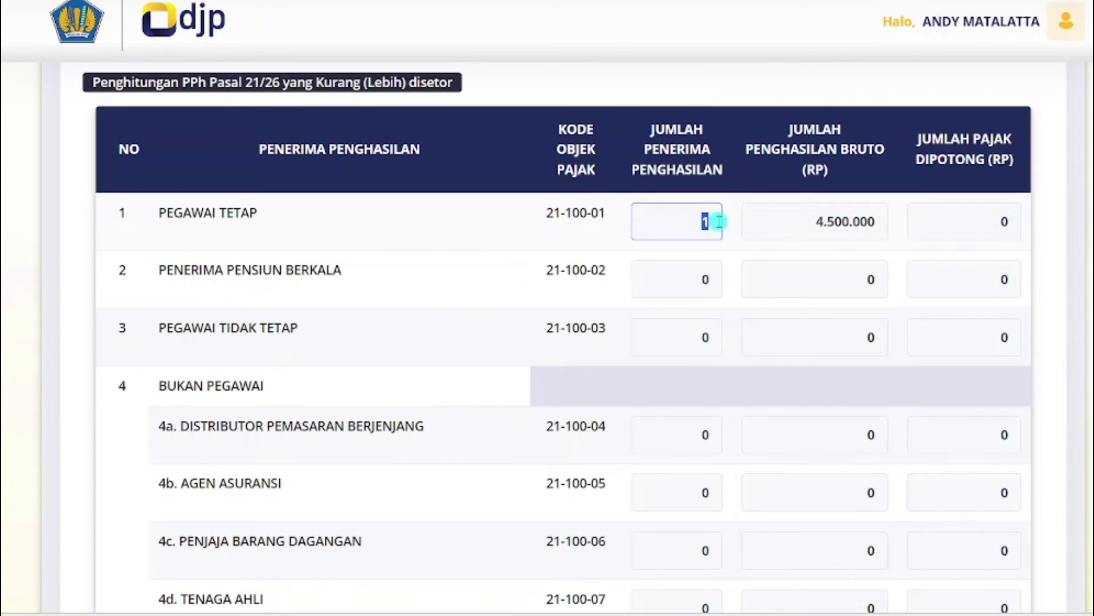
{"action": "left_click", "coordinate": [774, 223]}
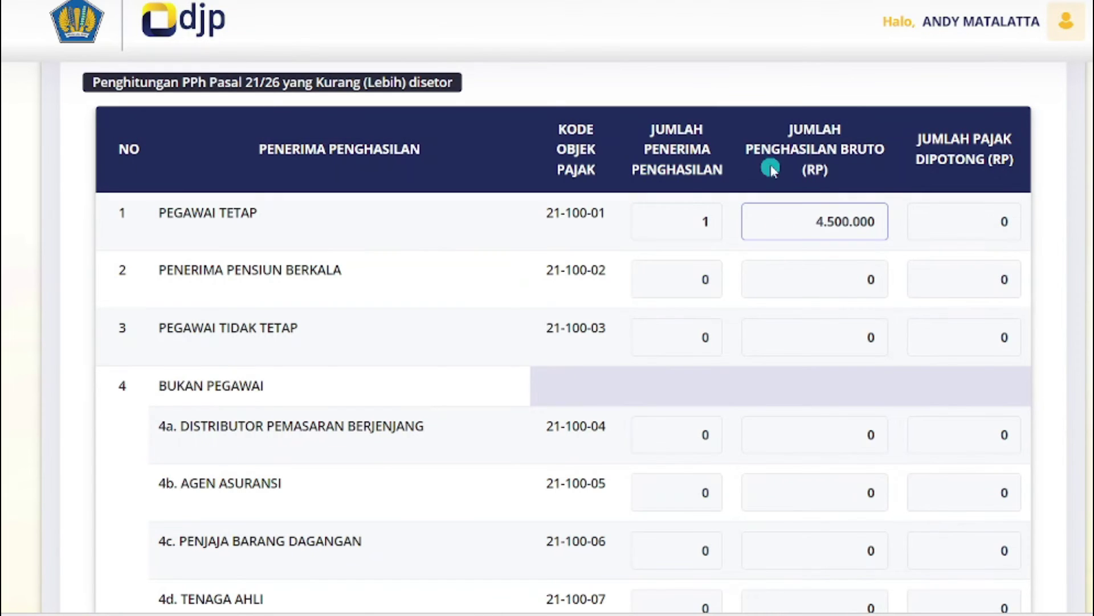
{"action": "left_click_drag", "start_coordinate": [787, 124], "coordinate": [842, 142]}
{"action": "left_click", "coordinate": [821, 223]}
{"action": "double_click", "coordinate": [706, 223]}
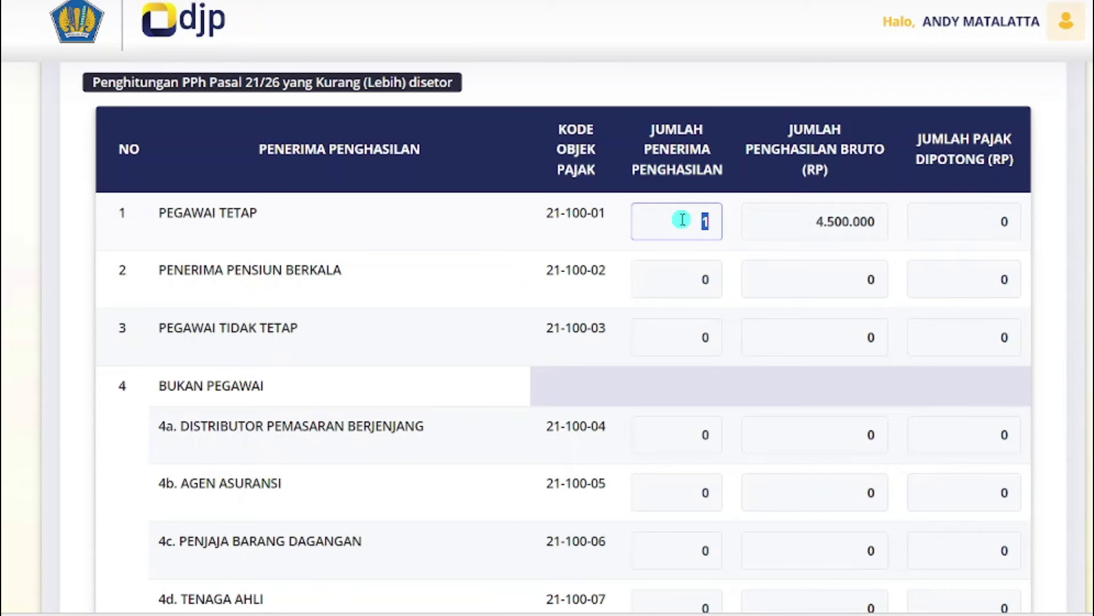
{"action": "left_click_drag", "start_coordinate": [786, 222], "coordinate": [878, 221]}
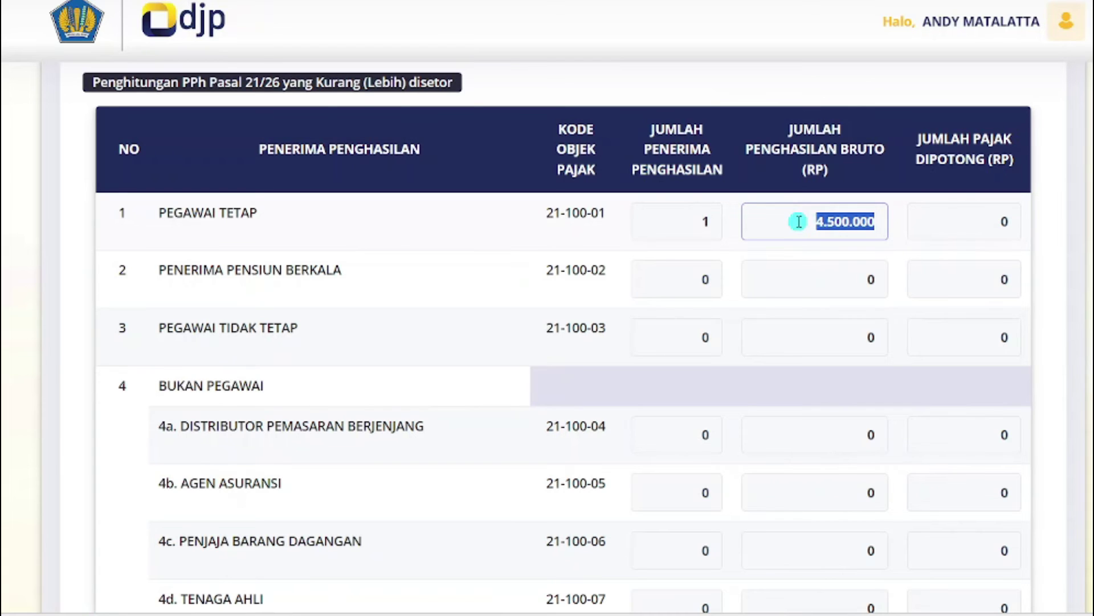
{"action": "left_click", "coordinate": [683, 228]}
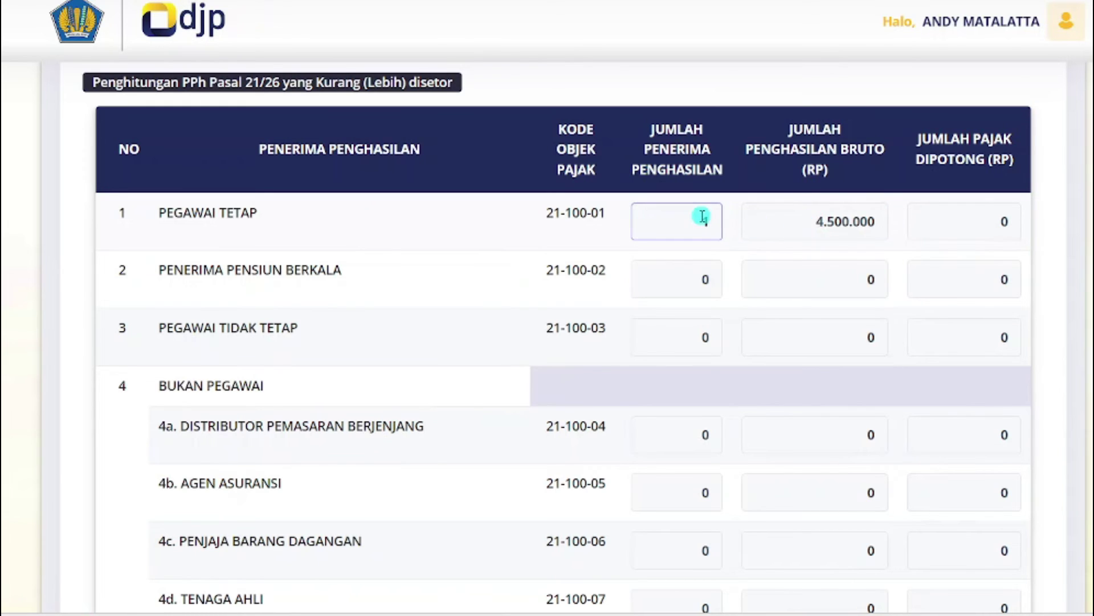
{"action": "left_click_drag", "start_coordinate": [709, 218], "coordinate": [727, 228]}
{"action": "left_click", "coordinate": [784, 229]}
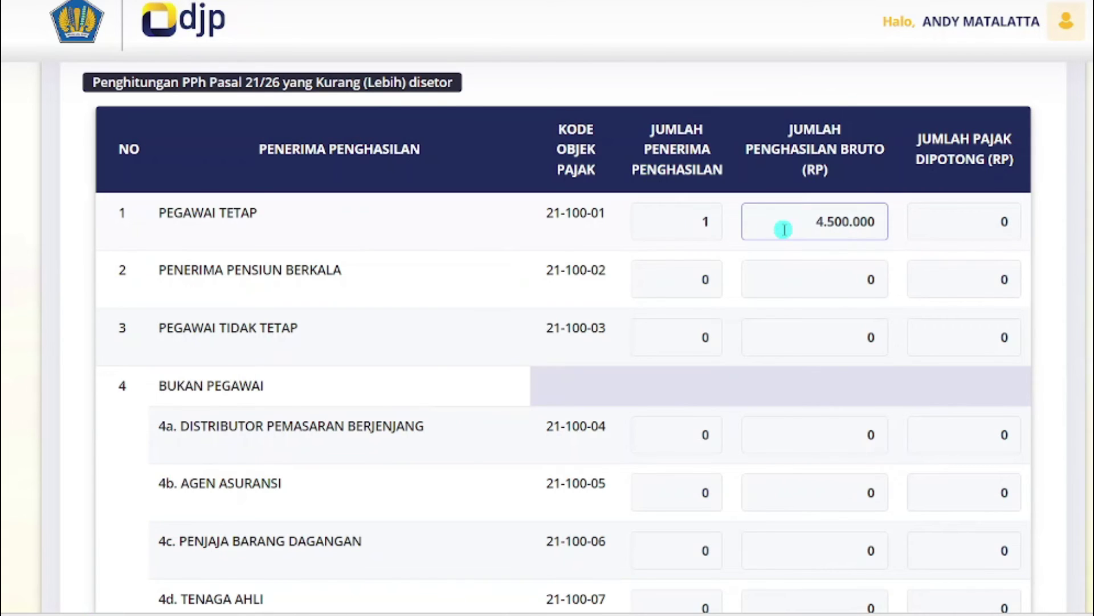
{"action": "left_click_drag", "start_coordinate": [784, 229], "coordinate": [876, 234]}
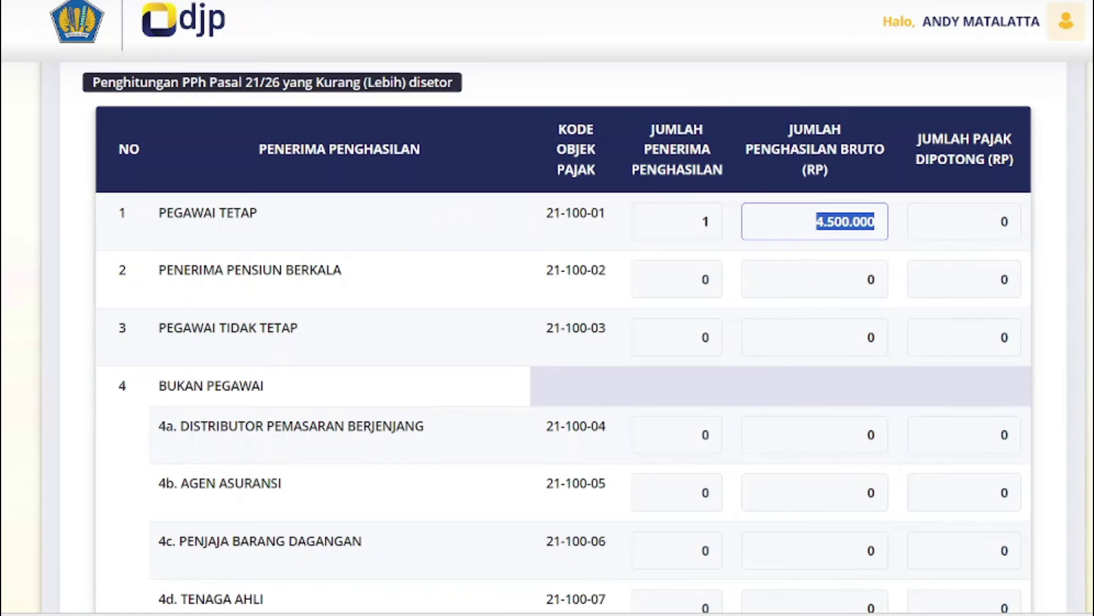
Review the remaining recipient categories and the recipient and gross income totals in row 11, Jumlah.
{"action": "scroll", "coordinate": [563, 342], "scroll_direction": "down", "scroll_amount": 2}
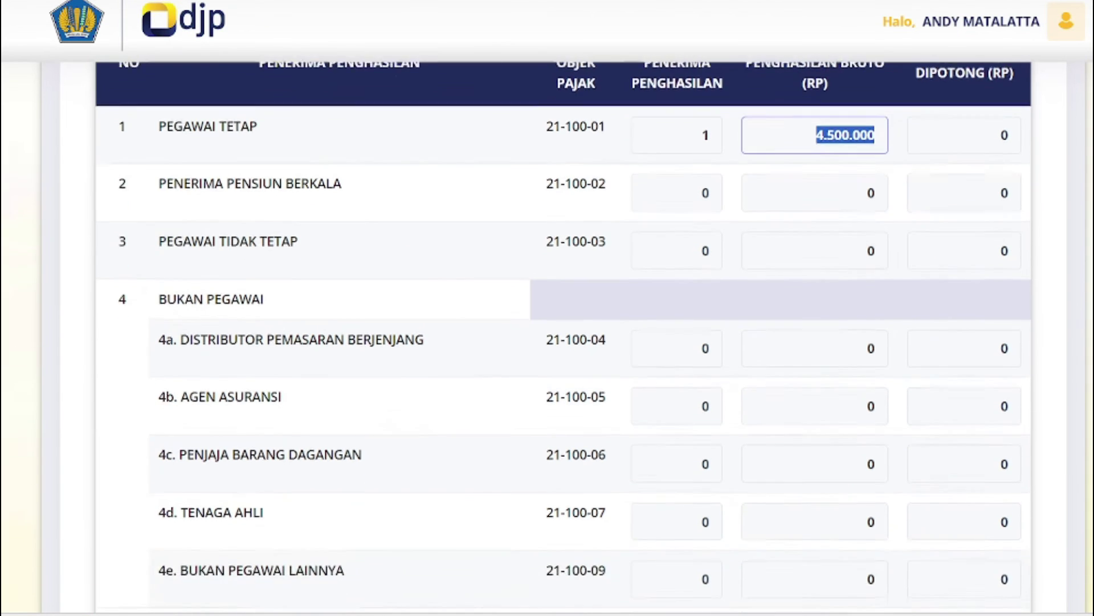
{"action": "scroll", "coordinate": [563, 336], "scroll_direction": "down", "scroll_amount": 5}
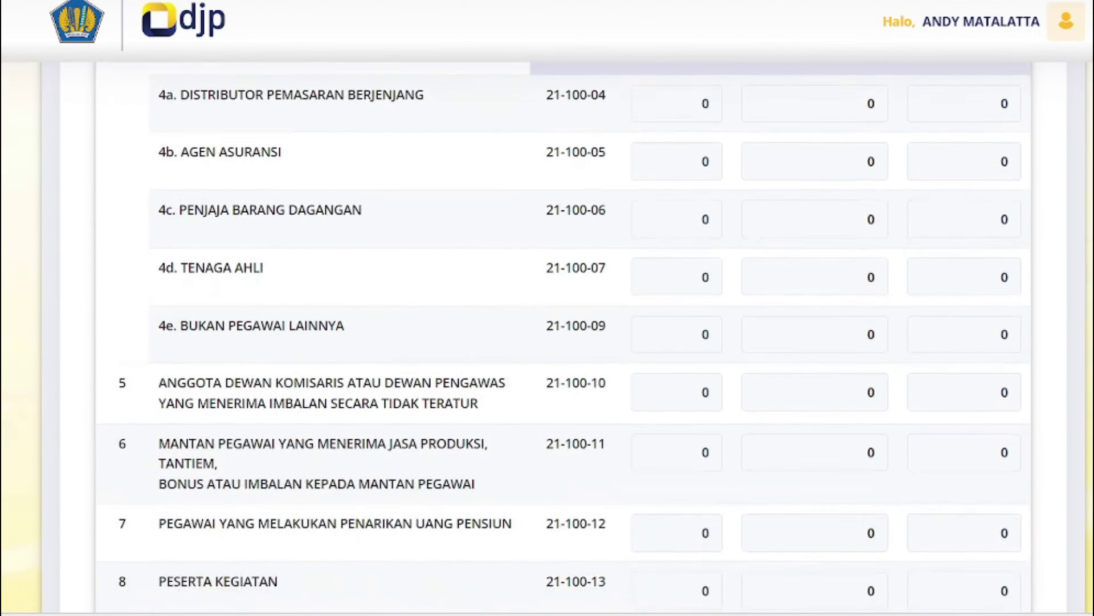
{"action": "scroll", "coordinate": [563, 336], "scroll_direction": "down", "scroll_amount": 6}
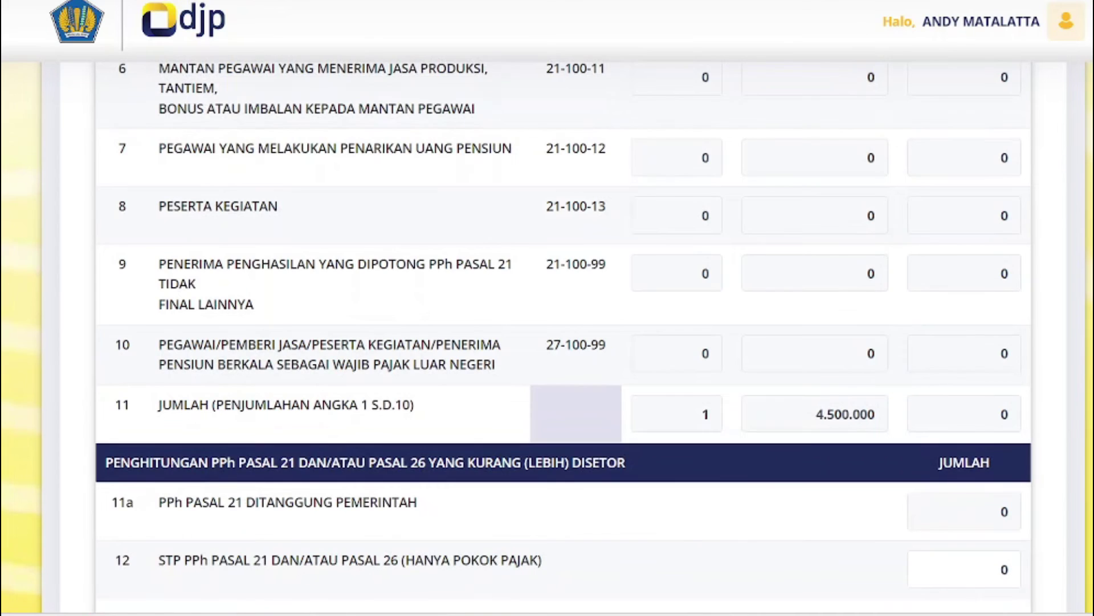
{"action": "scroll", "coordinate": [563, 336], "scroll_direction": "down", "scroll_amount": 3}
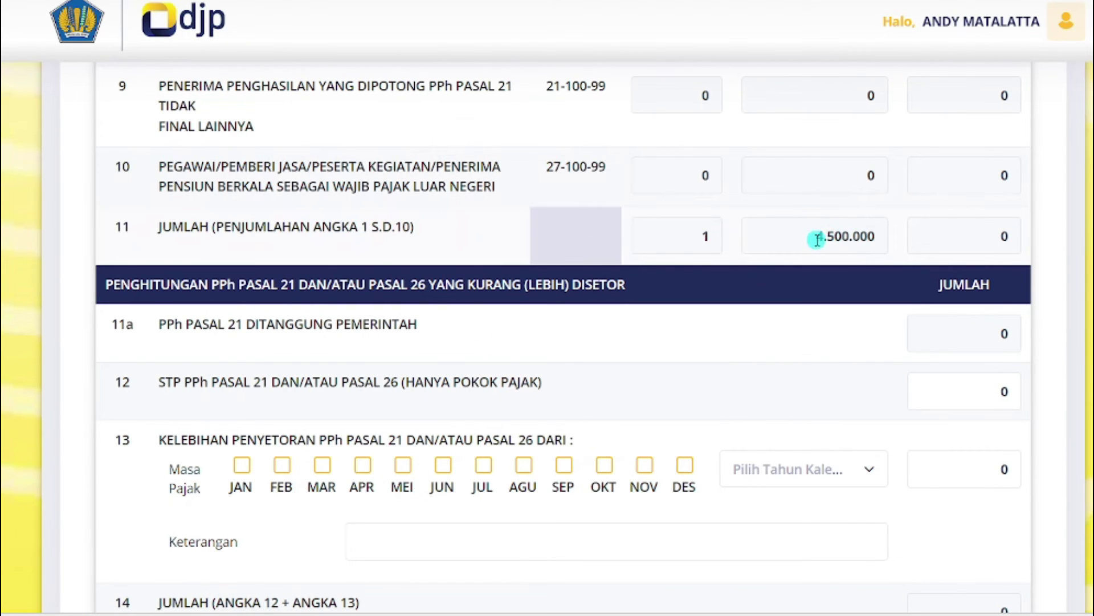
{"action": "left_click_drag", "start_coordinate": [671, 237], "coordinate": [722, 236]}
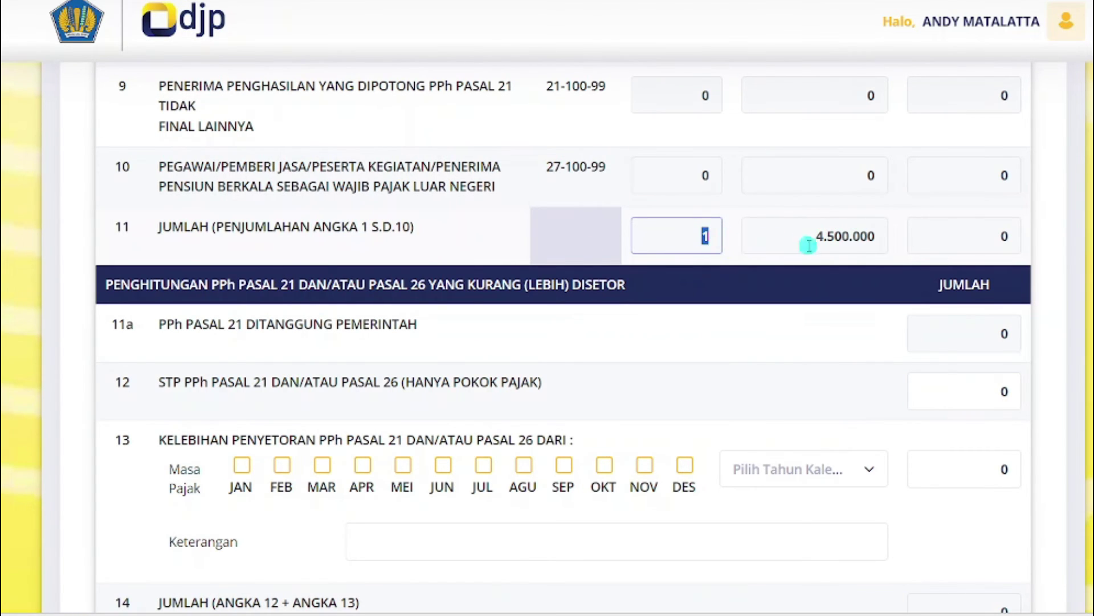
{"action": "left_click_drag", "start_coordinate": [806, 238], "coordinate": [869, 234]}
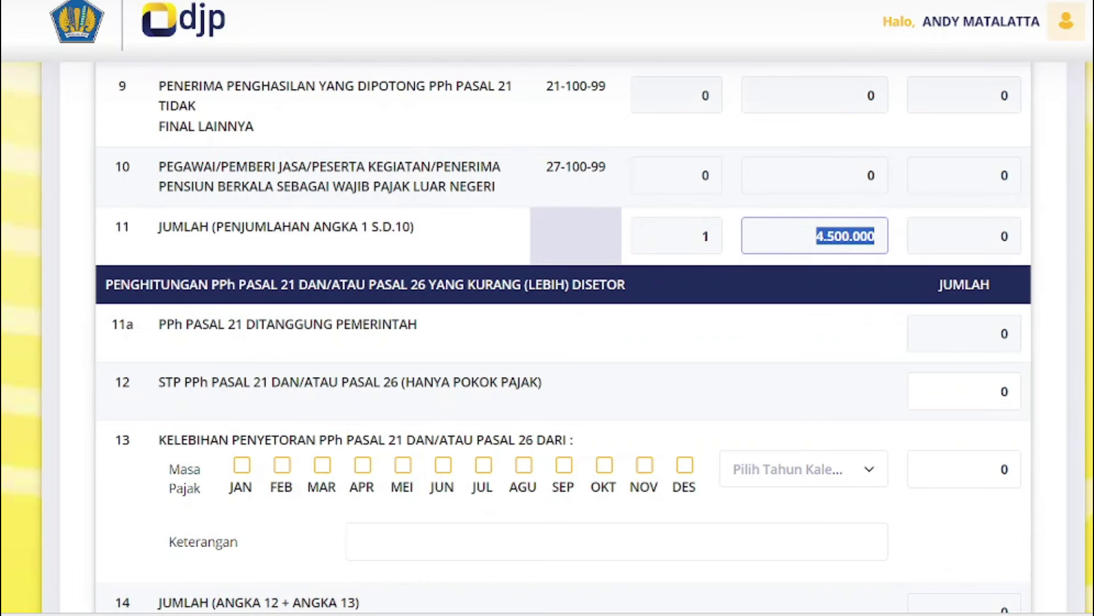
Set the overpayment period in row 13 to Masa Pajak JAN and calendar year 2024.
{"action": "scroll", "coordinate": [548, 337], "scroll_direction": "down", "scroll_amount": 3}
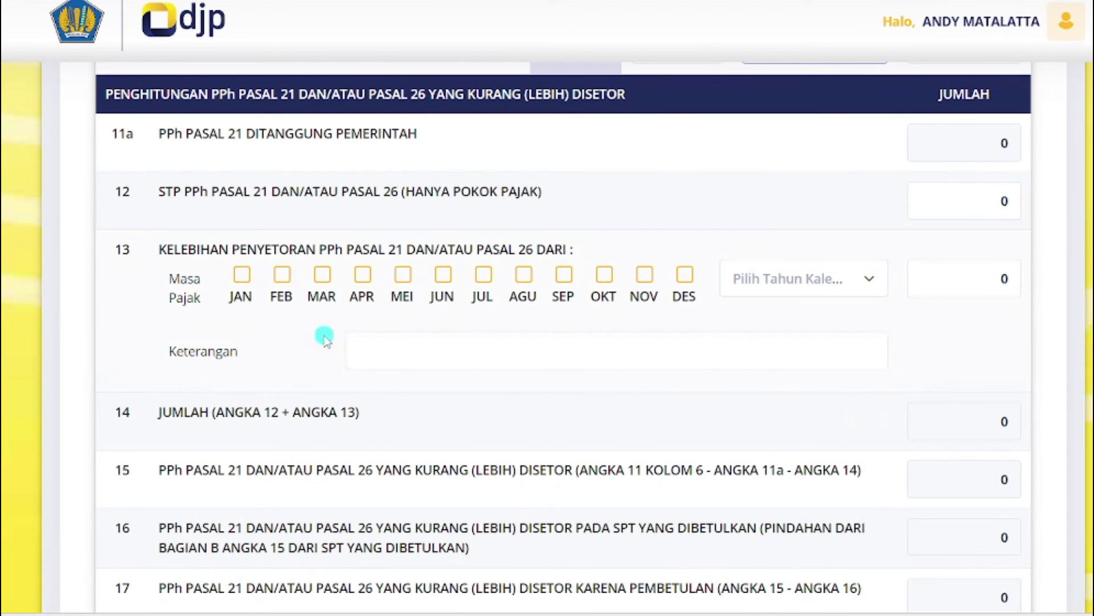
{"action": "left_click", "coordinate": [833, 277]}
{"action": "left_click", "coordinate": [833, 278]}
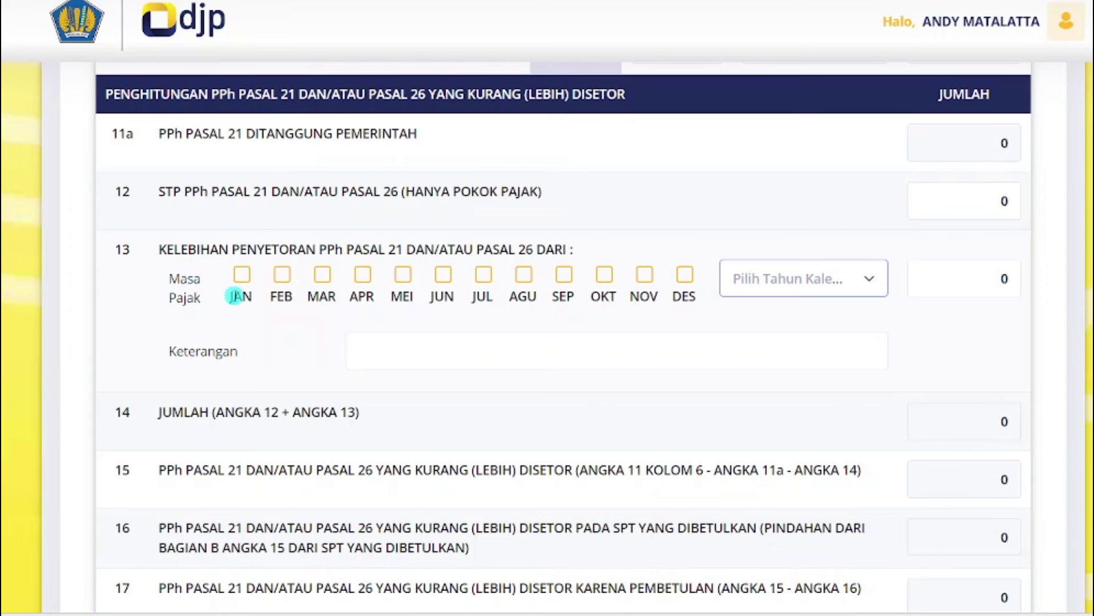
{"action": "left_click", "coordinate": [244, 278]}
{"action": "left_click", "coordinate": [781, 279]}
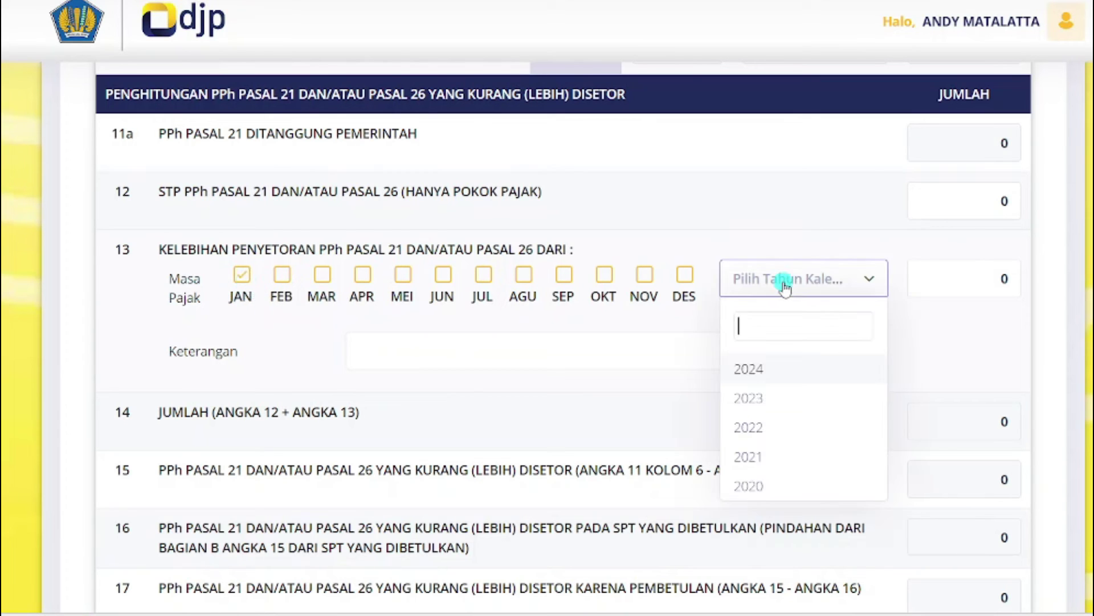
{"action": "left_click", "coordinate": [749, 369]}
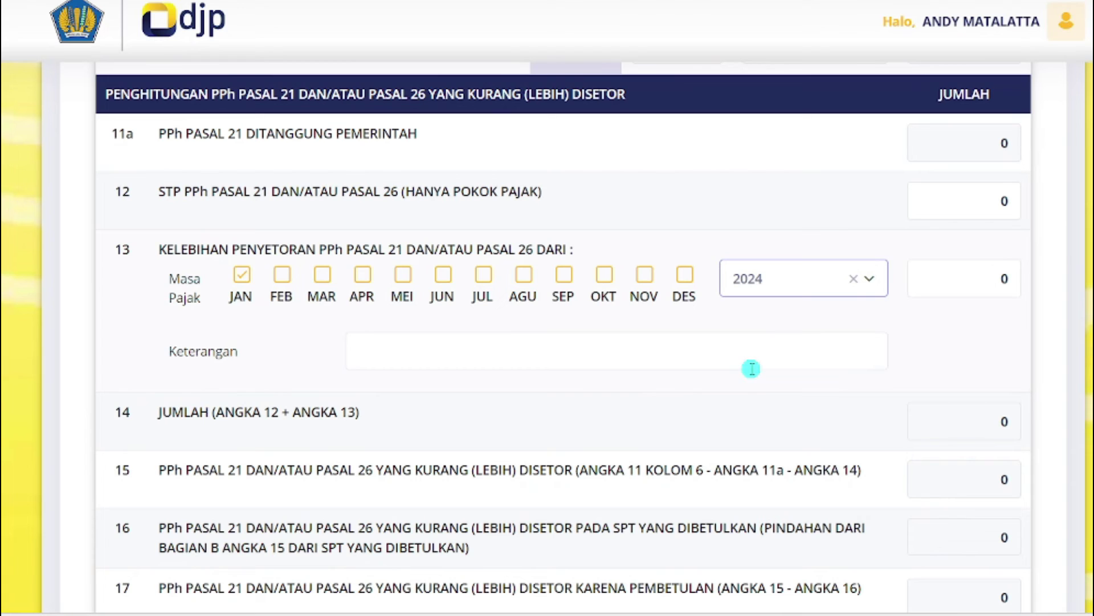
Enter the row 13 Keterangan "SALAH SETOR DALAM PEMBUATAN EBILLING" and set the overpayment amount to 100.000.
{"action": "left_click", "coordinate": [530, 357]}
{"action": "type", "text": "S"}
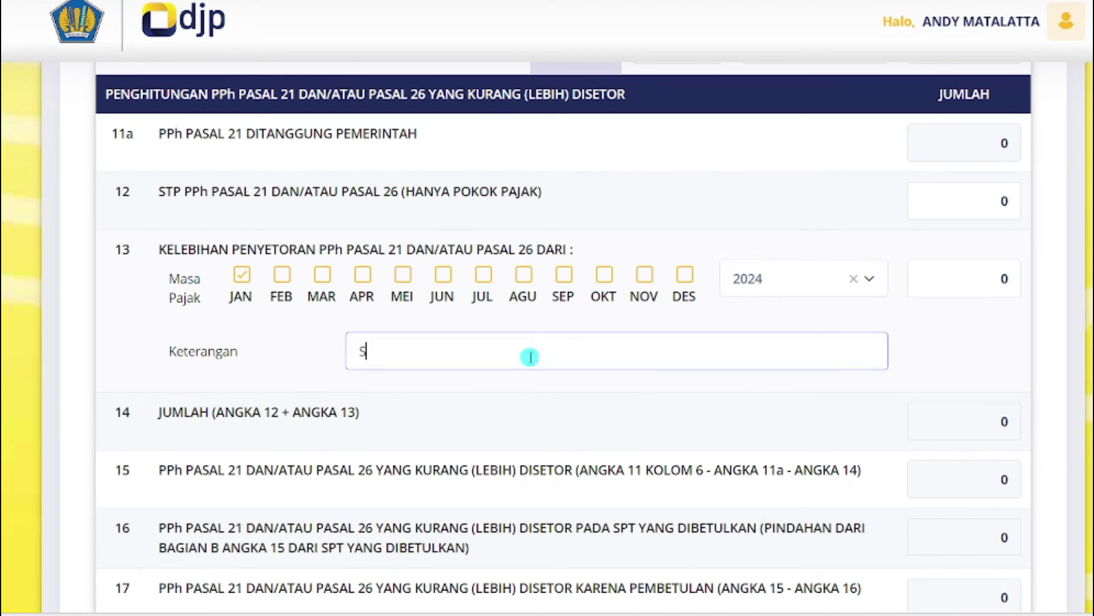
{"action": "type", "text": "ALAH SETOR"}
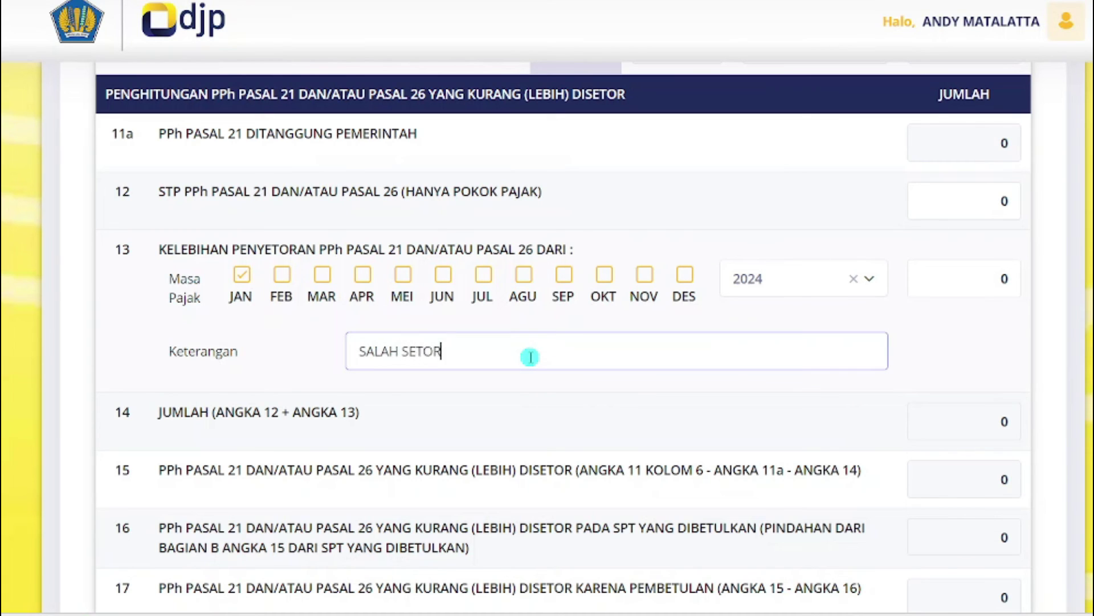
{"action": "type", "text": " DALAM PEMBUA"}
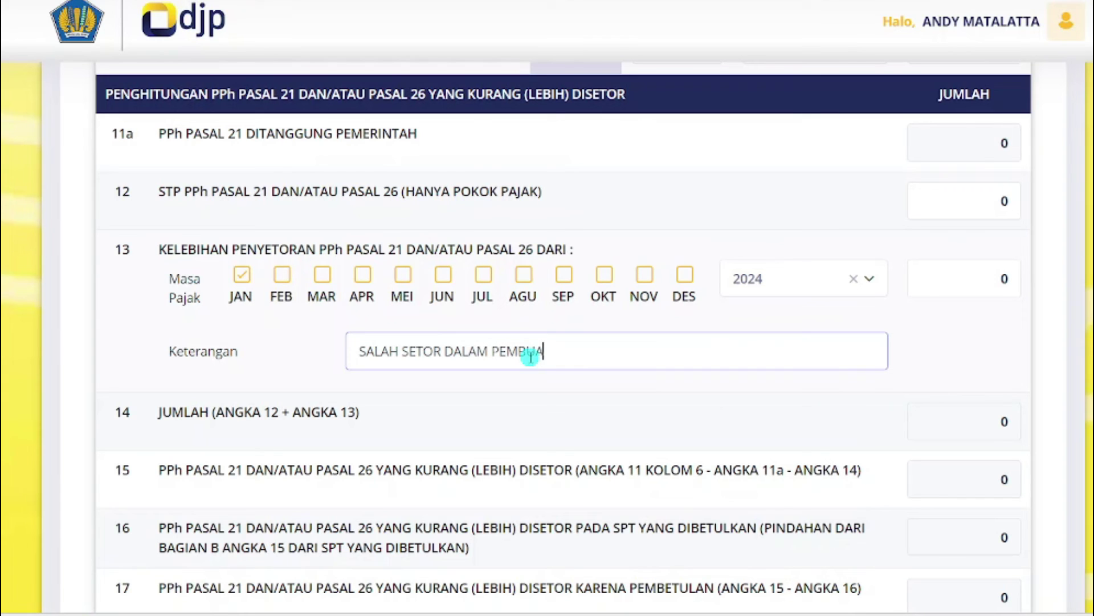
{"action": "type", "text": "TAN EBILLING"}
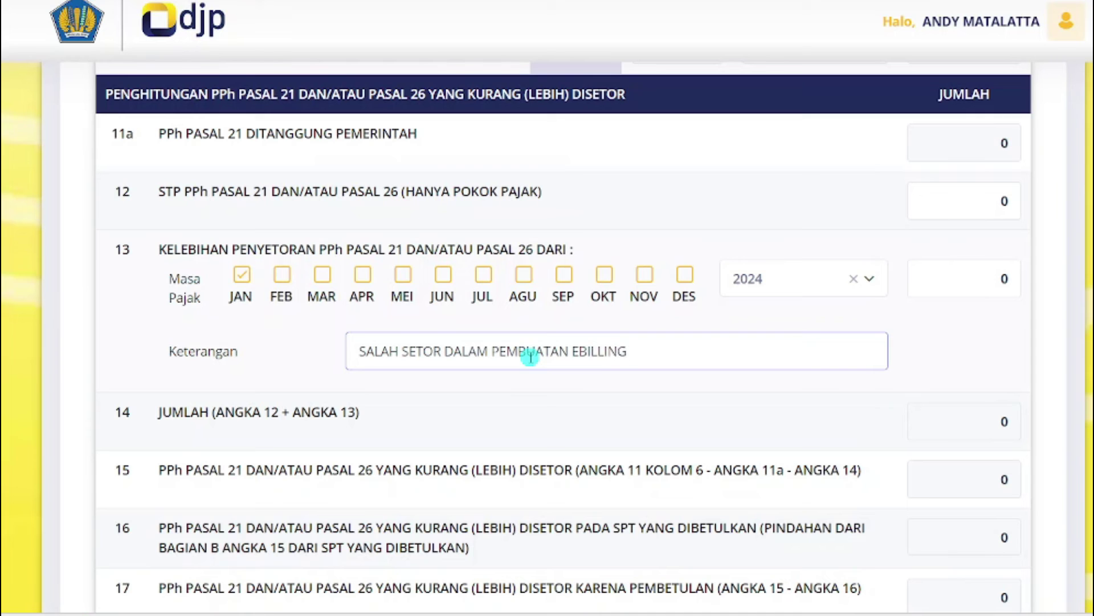
{"action": "left_click", "coordinate": [971, 273]}
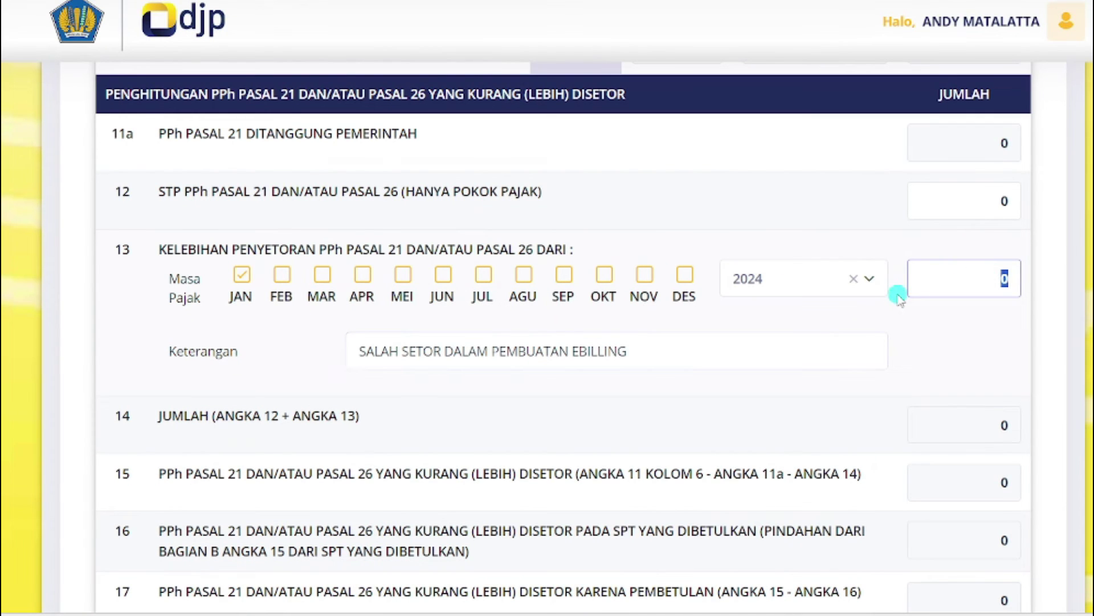
{"action": "type", "text": "100.000"}
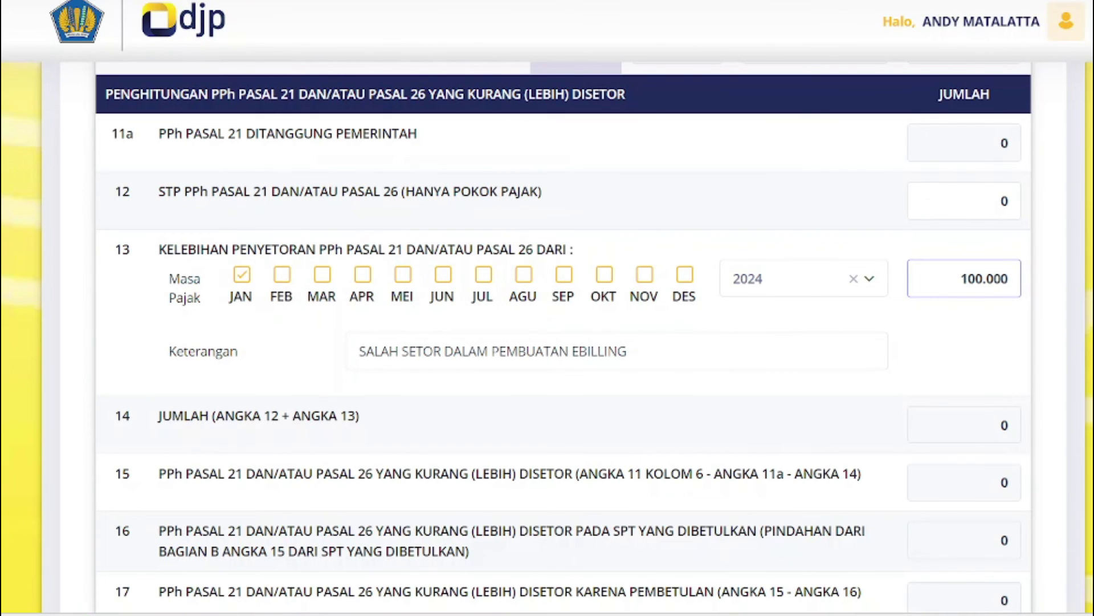
{"action": "scroll", "coordinate": [563, 336], "scroll_direction": "up", "scroll_amount": 1}
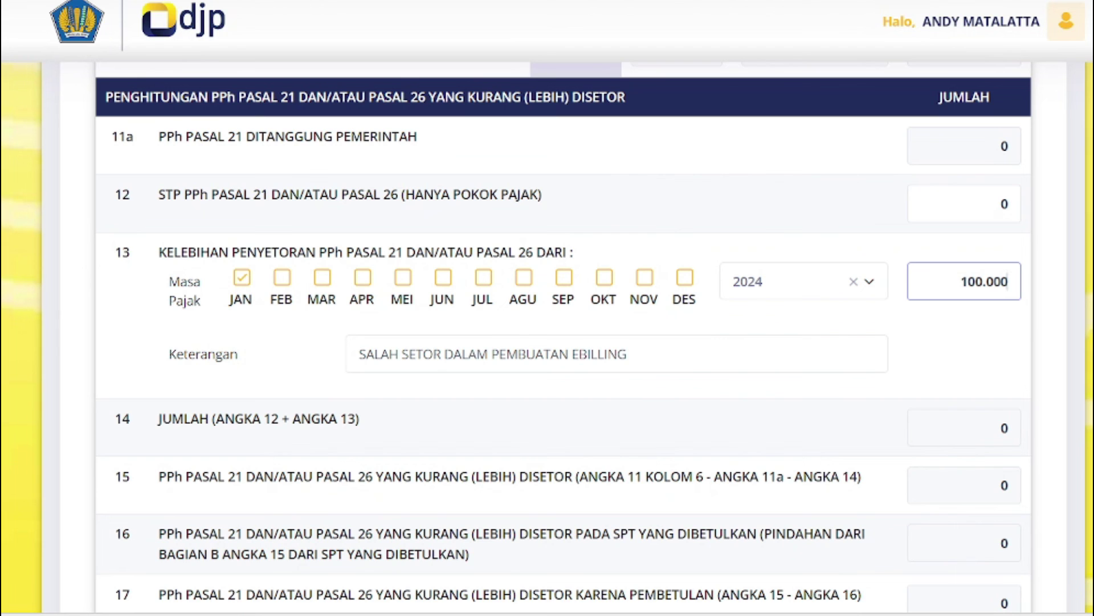
Apply the row 13 amount and set the row 18 compensation period to calendar year 2024, Masa Pajak Maret.
{"action": "scroll", "coordinate": [563, 336], "scroll_direction": "down", "scroll_amount": 3}
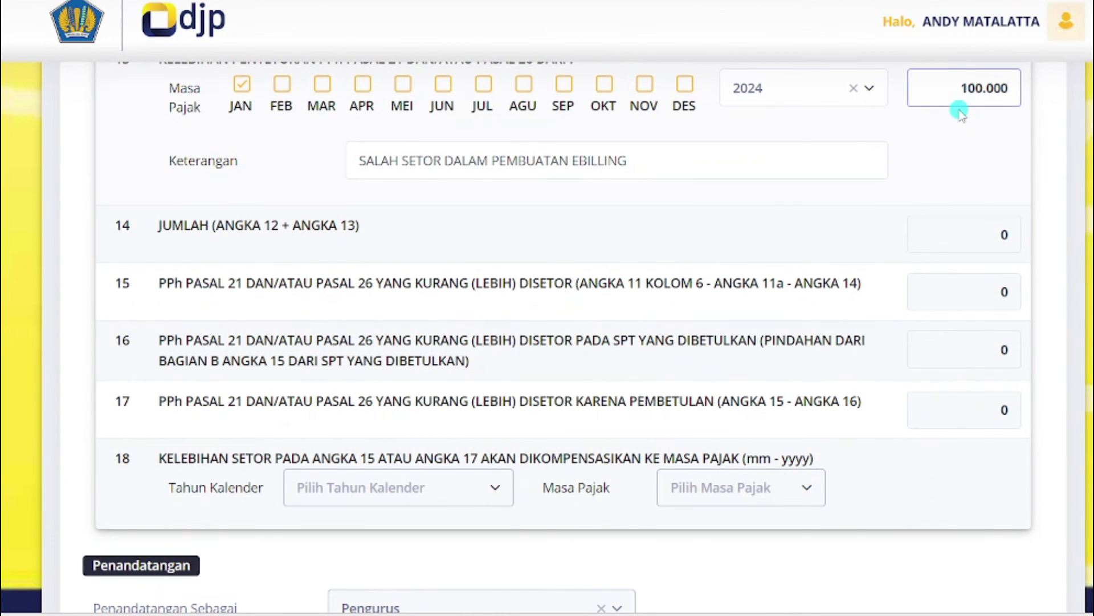
{"action": "left_click", "coordinate": [960, 137]}
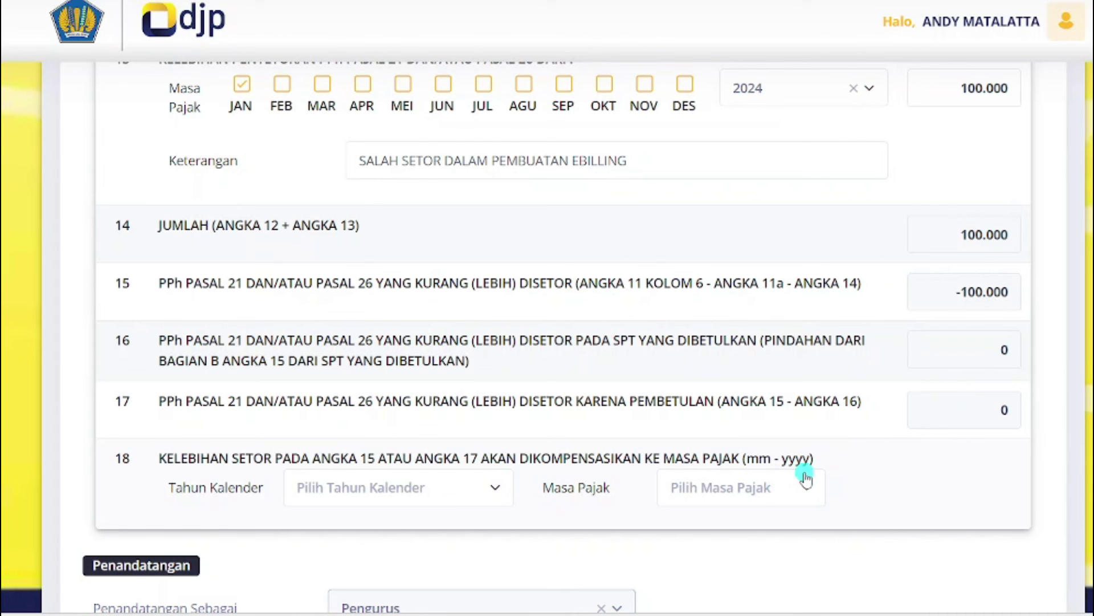
{"action": "left_click", "coordinate": [390, 491]}
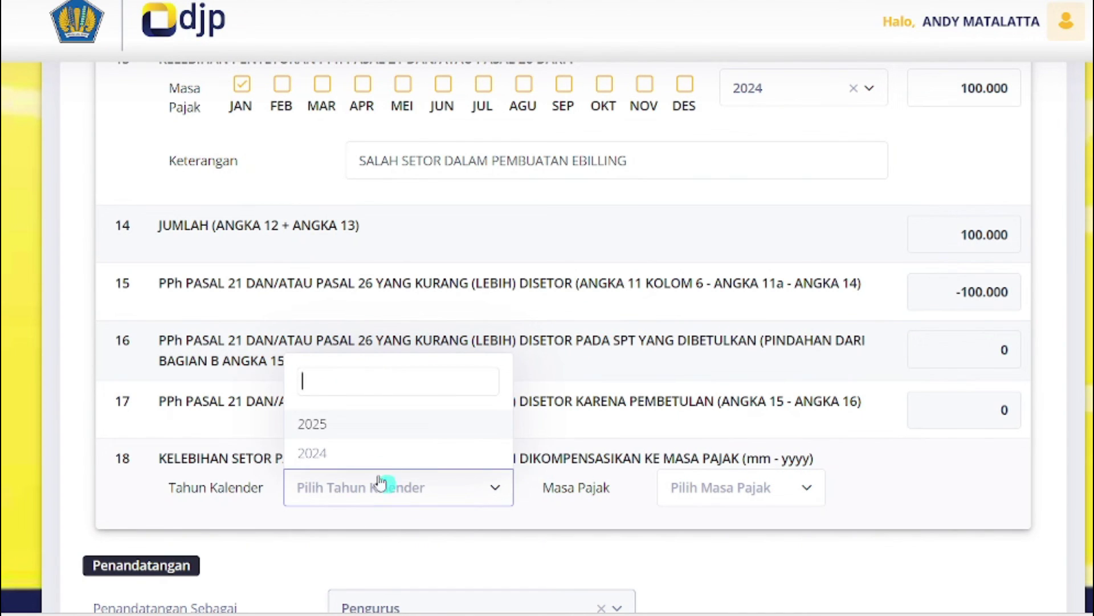
{"action": "left_click", "coordinate": [350, 450]}
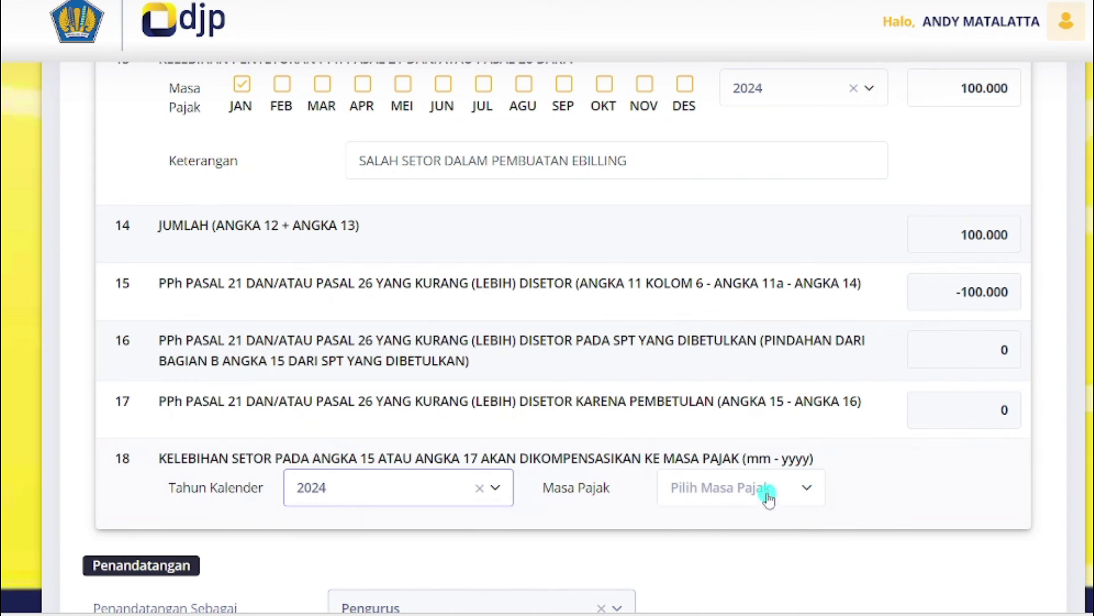
{"action": "left_click", "coordinate": [769, 499]}
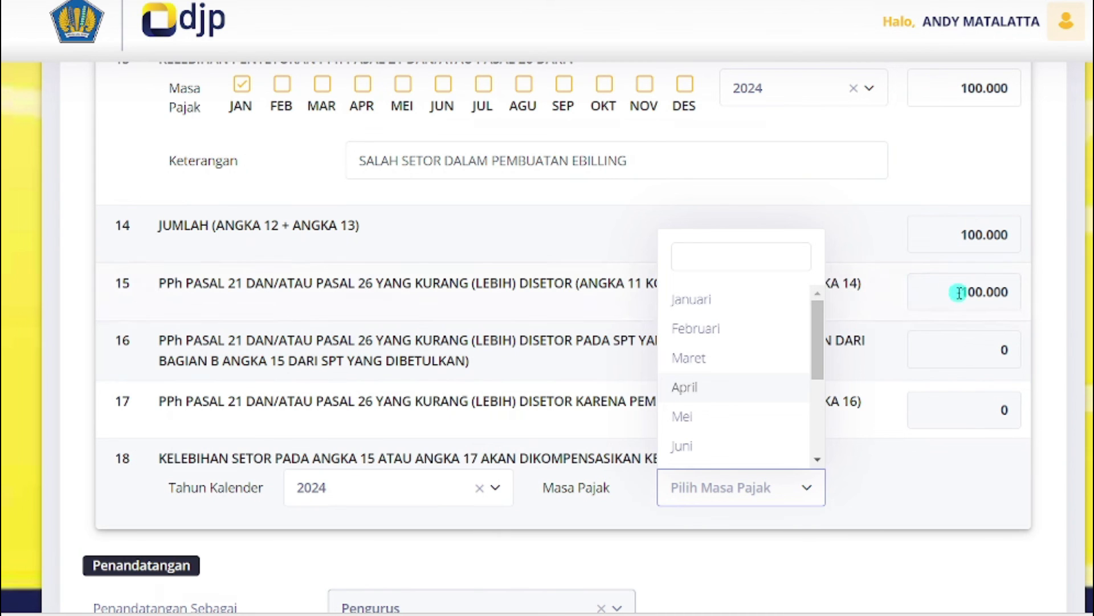
{"action": "left_click", "coordinate": [731, 358]}
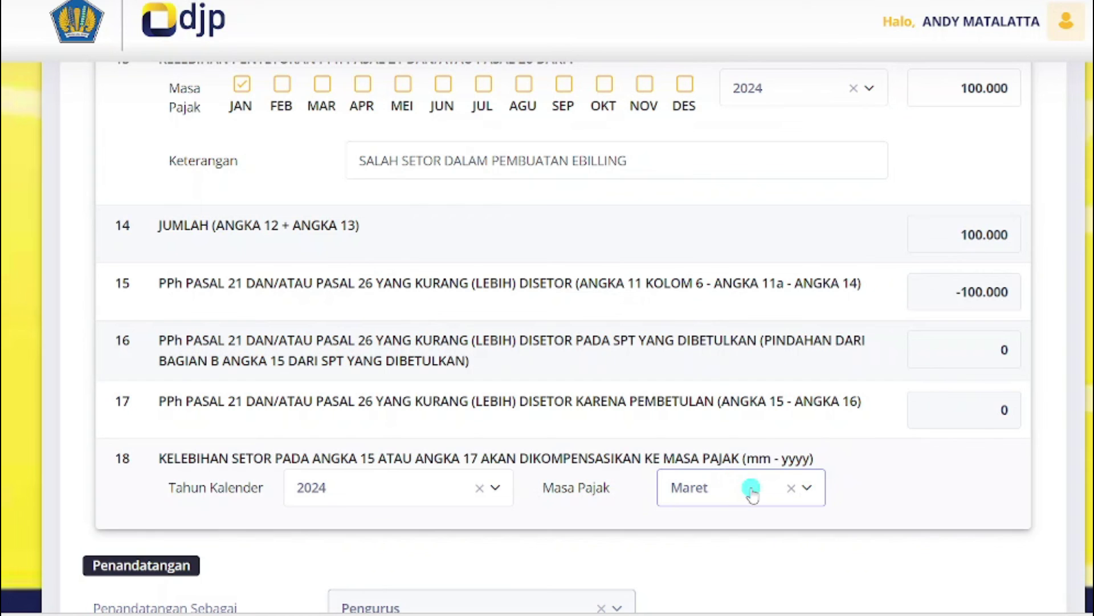
Clear the JAN tax period in row 13 and set its overpayment amount to 0.
{"action": "scroll", "coordinate": [548, 342], "scroll_direction": "down", "scroll_amount": 3}
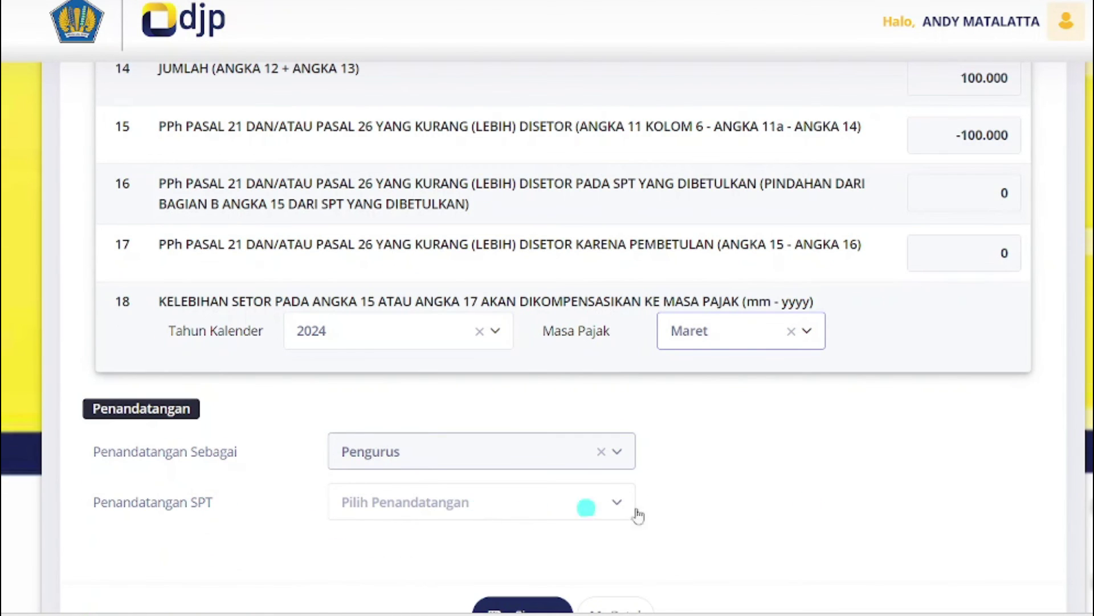
{"action": "scroll", "coordinate": [547, 342], "scroll_direction": "up", "scroll_amount": 4}
{"action": "scroll", "coordinate": [547, 342], "scroll_direction": "up", "scroll_amount": 1}
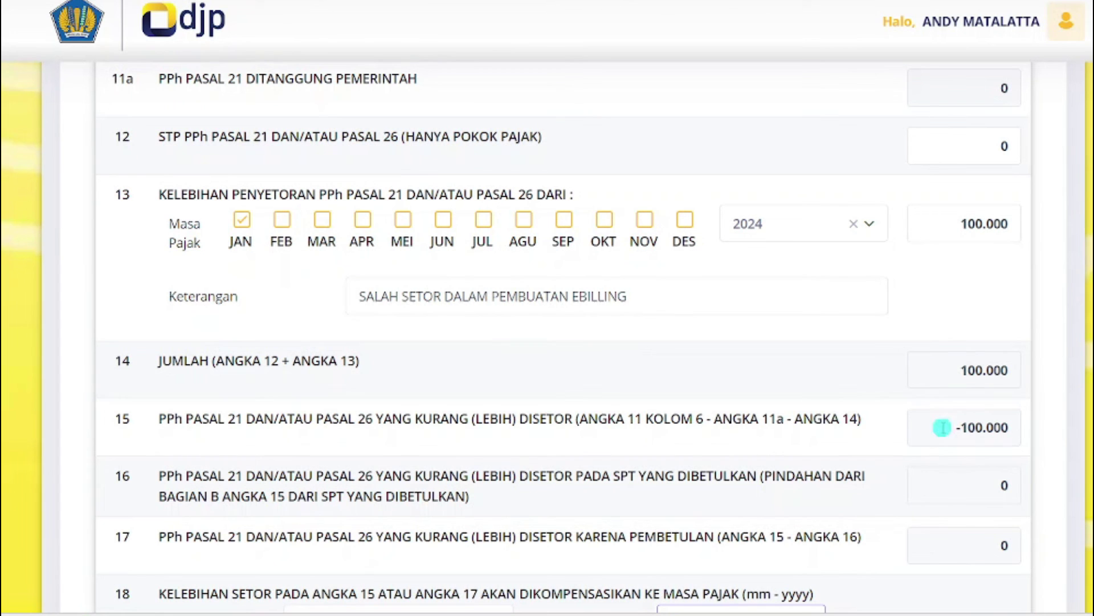
{"action": "left_click", "coordinate": [241, 223]}
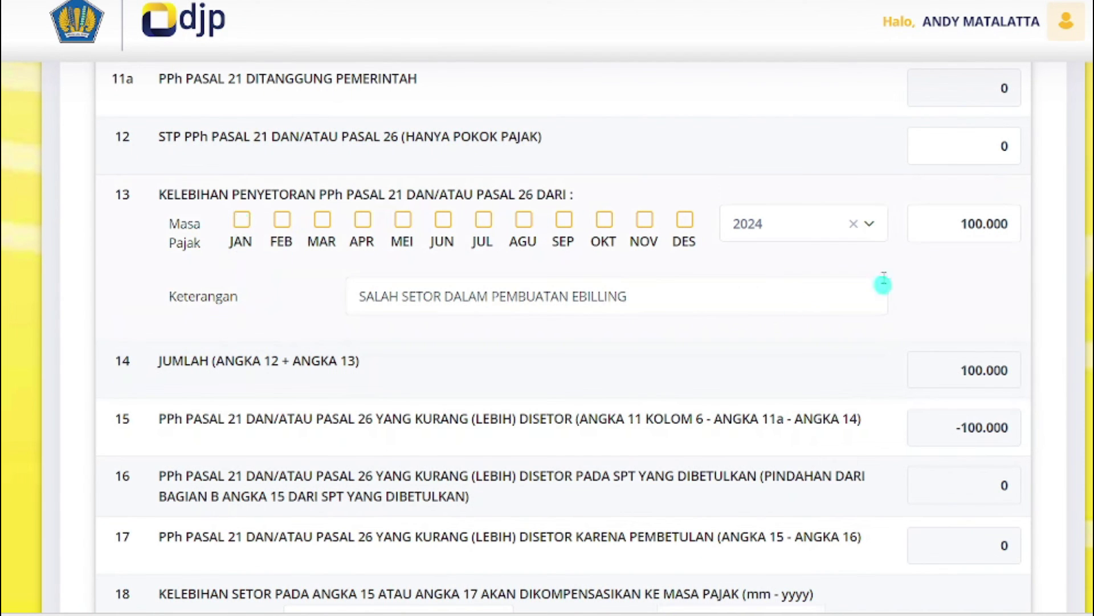
{"action": "left_click", "coordinate": [964, 212]}
{"action": "type", "text": "0"}
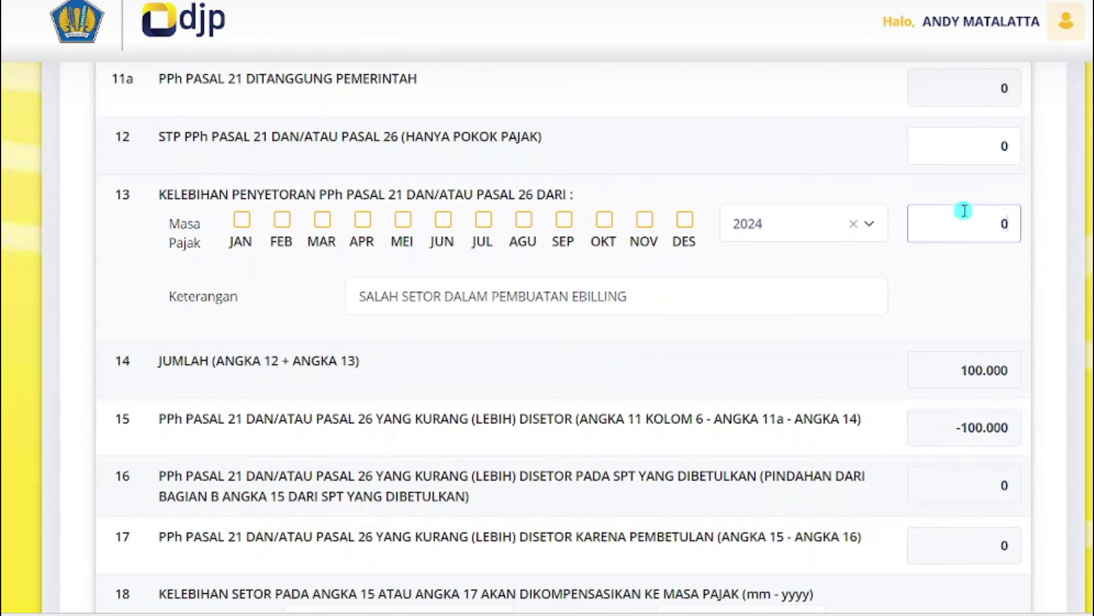
{"action": "left_click", "coordinate": [970, 287]}
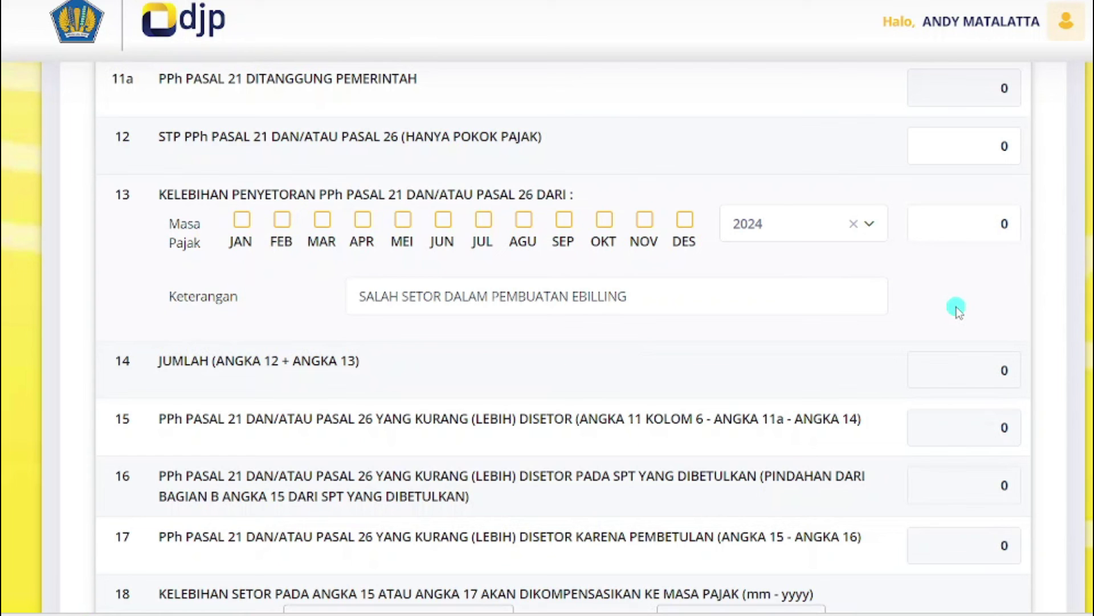
Replace the row 13 Keterangan text with "-".
{"action": "left_click_drag", "start_coordinate": [653, 292], "coordinate": [303, 312]}
{"action": "key", "text": "BackSpace"}
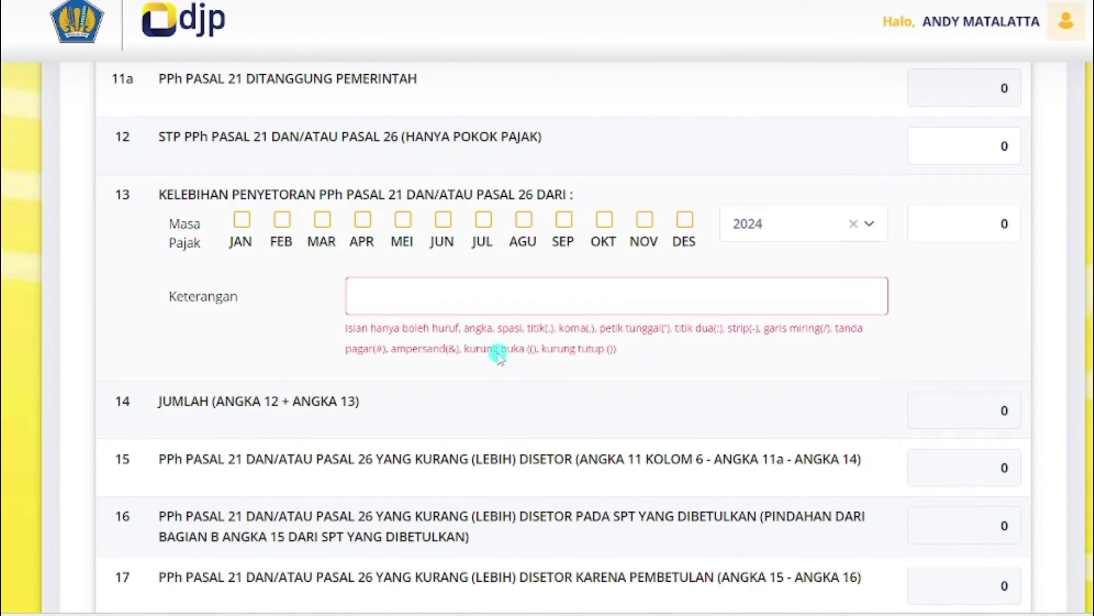
{"action": "left_click", "coordinate": [971, 220]}
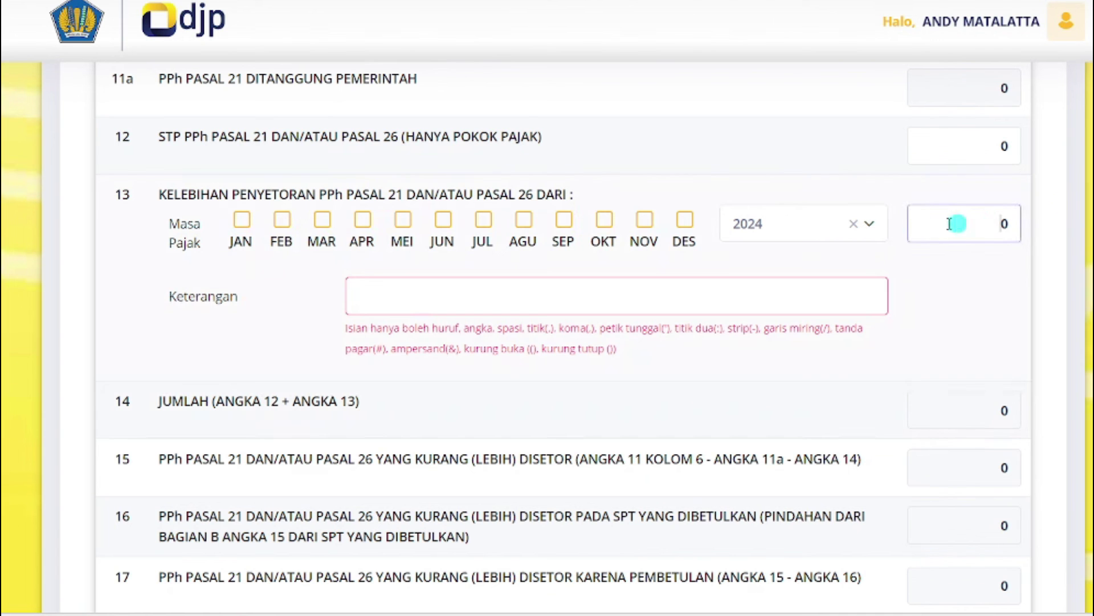
{"action": "left_click", "coordinate": [583, 298]}
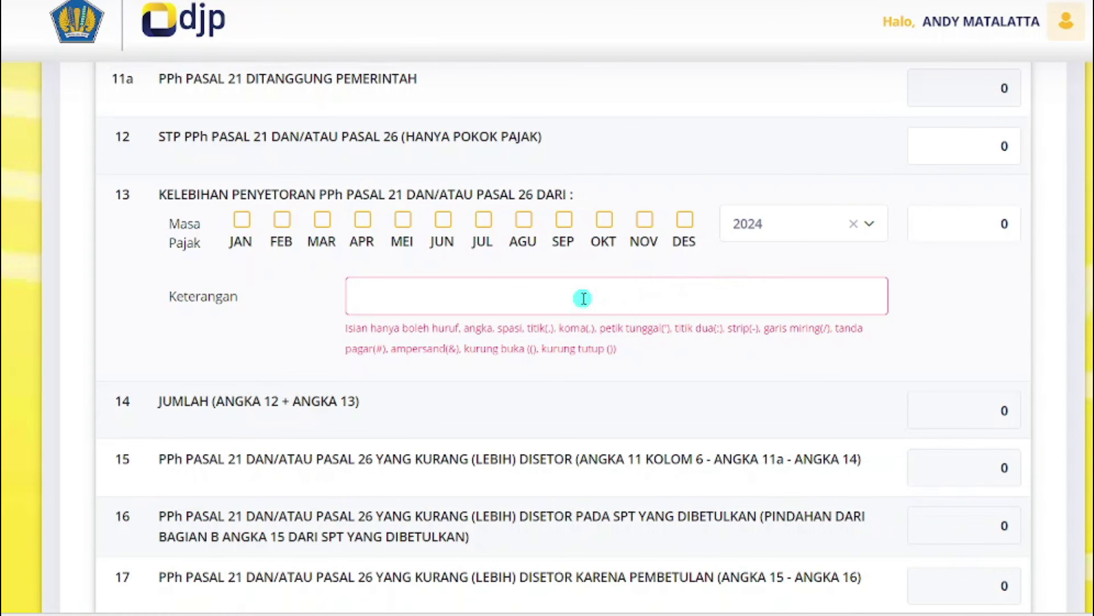
{"action": "type", "text": "-"}
{"action": "left_click", "coordinate": [949, 293]}
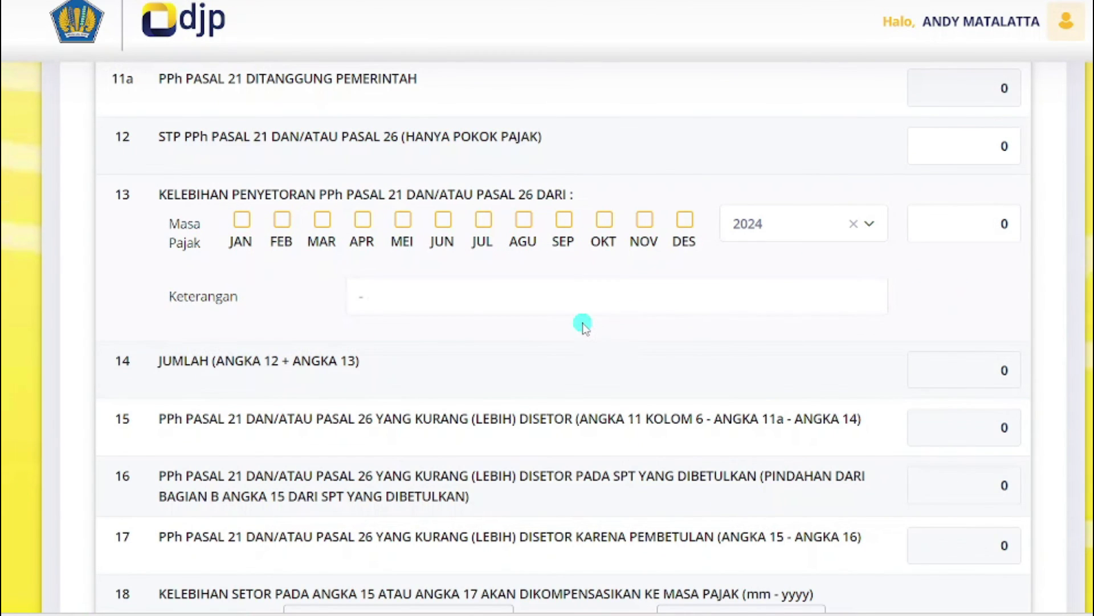
Choose the listed signatory as Penandatangan SPT and save the completed SPT data.
{"action": "scroll", "coordinate": [676, 340], "scroll_direction": "down", "scroll_amount": 5}
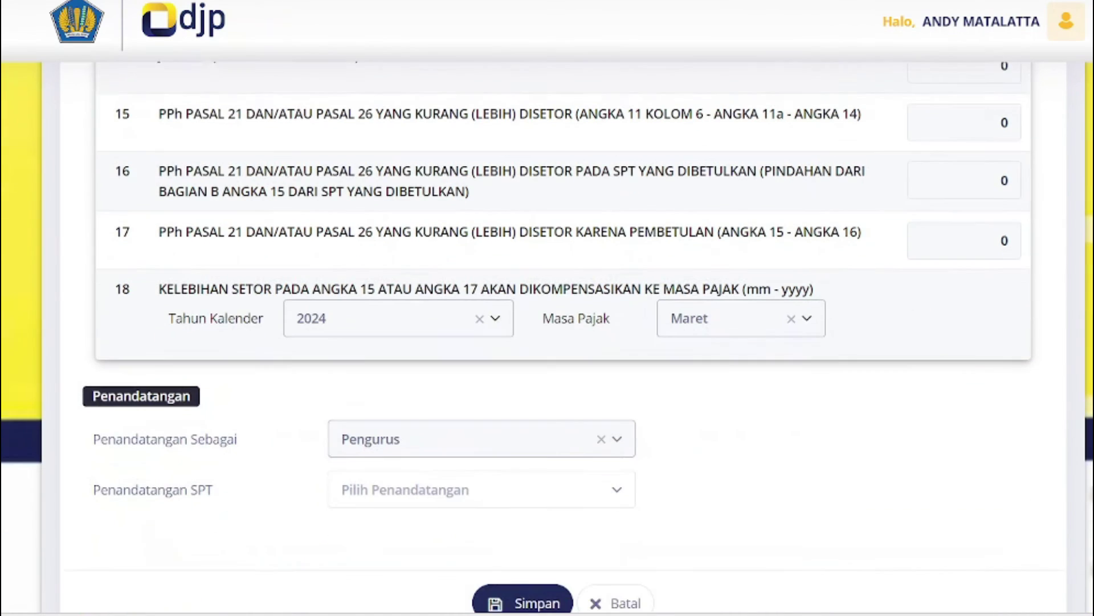
{"action": "scroll", "coordinate": [547, 336], "scroll_direction": "down", "scroll_amount": 2}
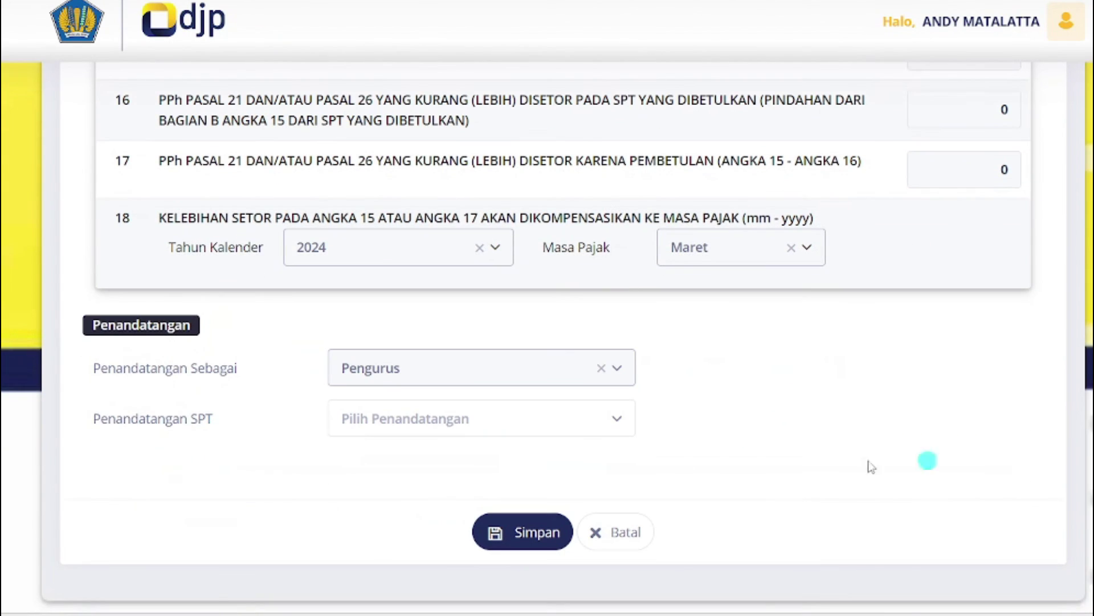
{"action": "left_click", "coordinate": [412, 422]}
{"action": "left_click", "coordinate": [403, 506]}
{"action": "scroll", "coordinate": [152, 237], "scroll_direction": "down", "scroll_amount": 3}
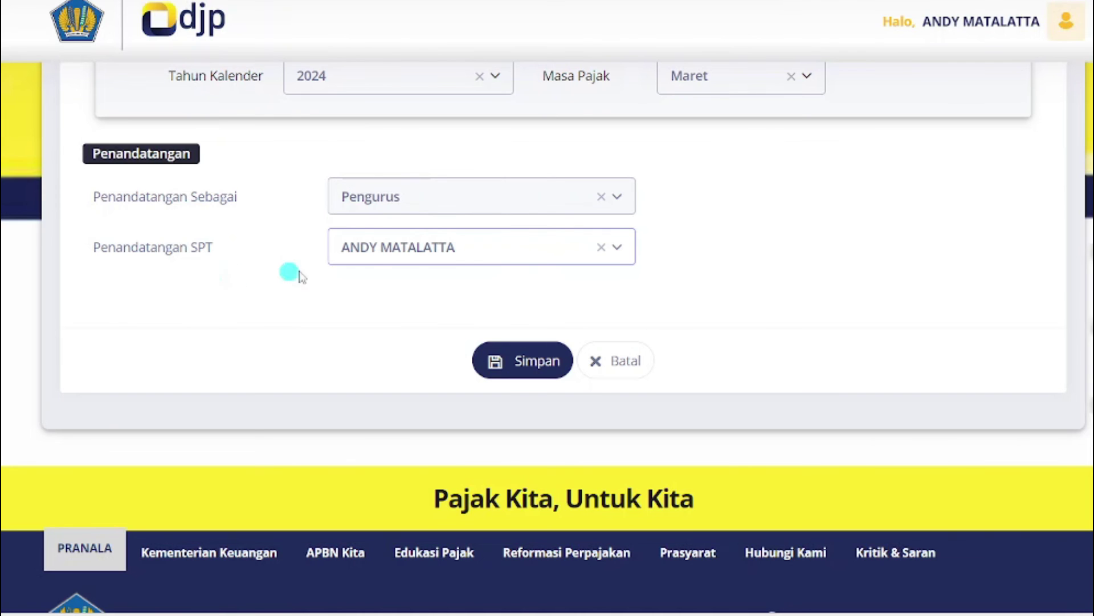
{"action": "left_click", "coordinate": [501, 254]}
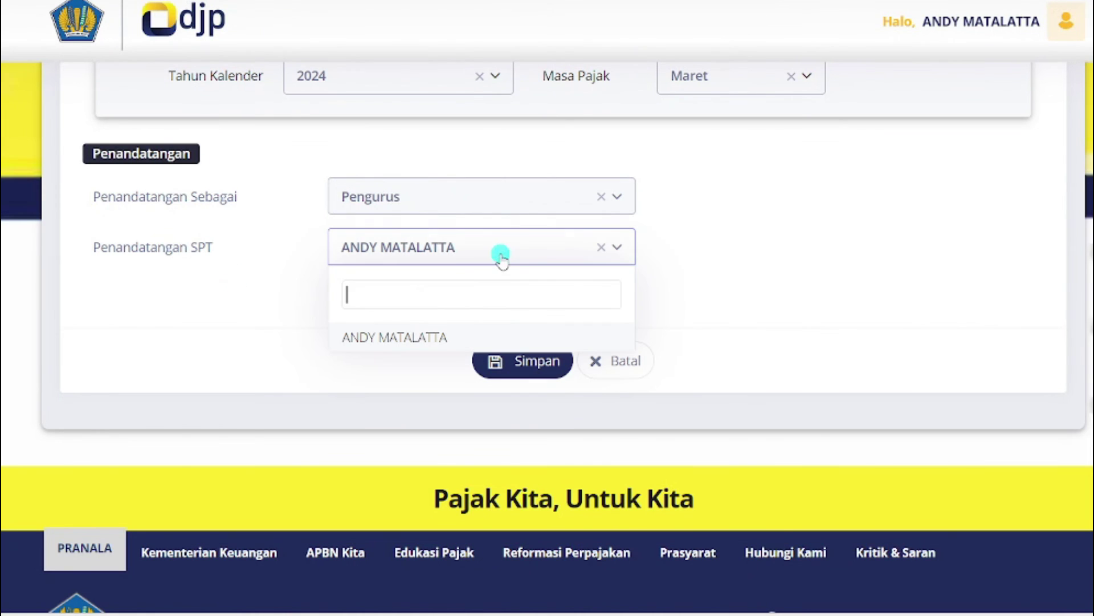
{"action": "left_click", "coordinate": [455, 251]}
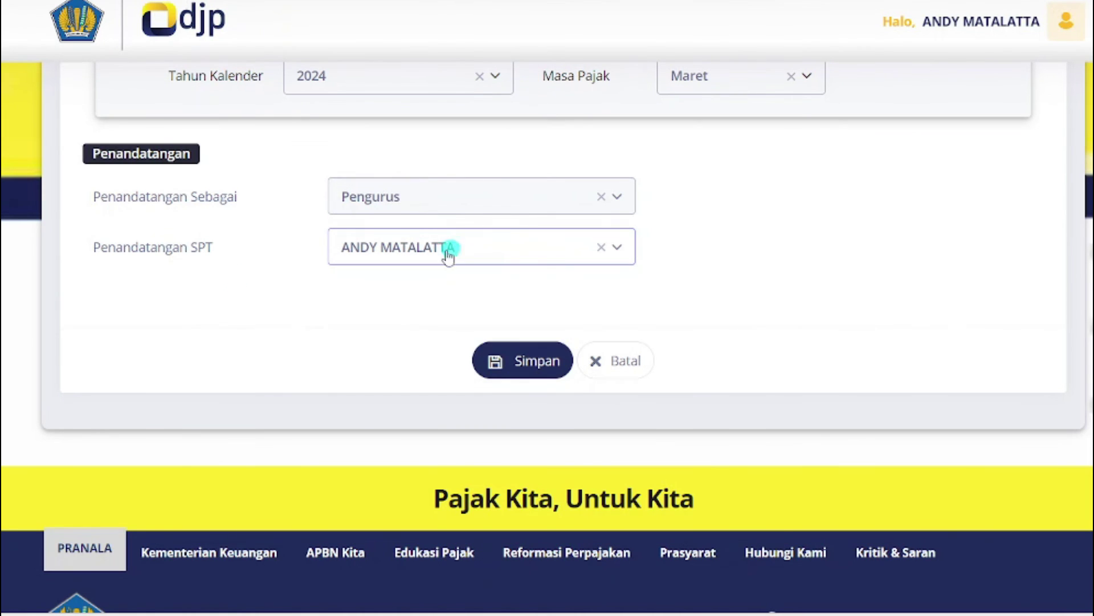
{"action": "left_click", "coordinate": [525, 362]}
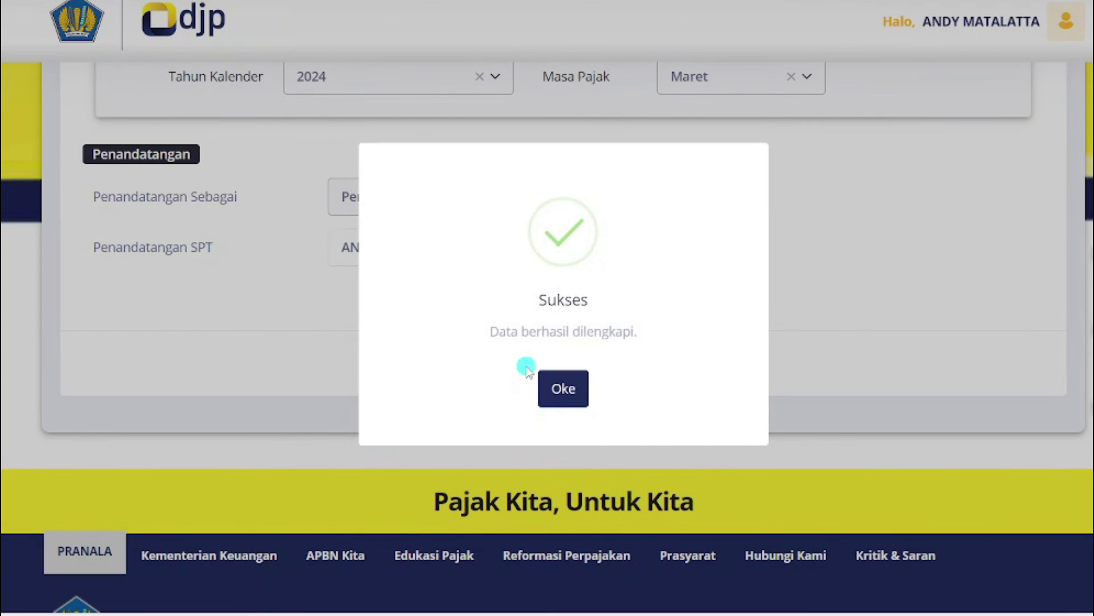
{"action": "left_click", "coordinate": [564, 388]}
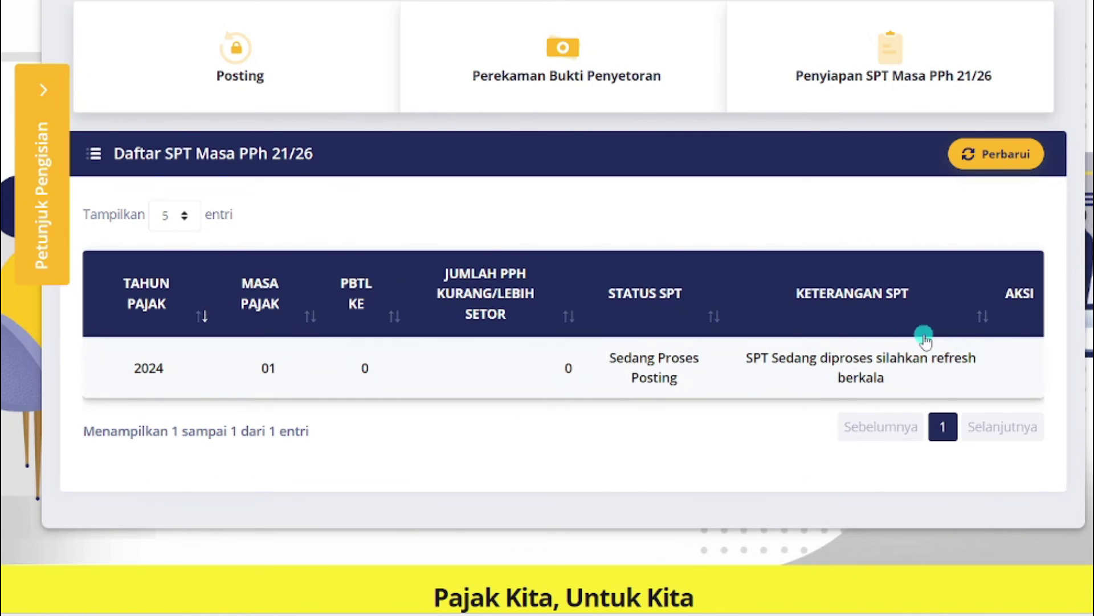
Refresh the SPT Masa PPh 21/26 list and open the Kirim SPT form for the 2024/01 draft.
{"action": "left_click", "coordinate": [998, 155]}
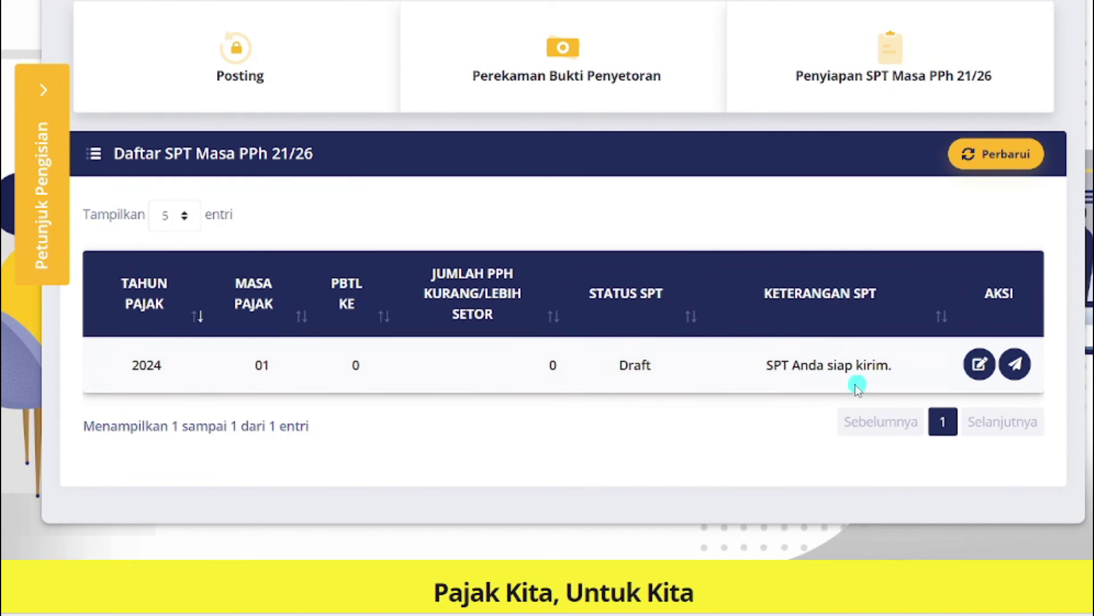
{"action": "left_click", "coordinate": [1017, 368]}
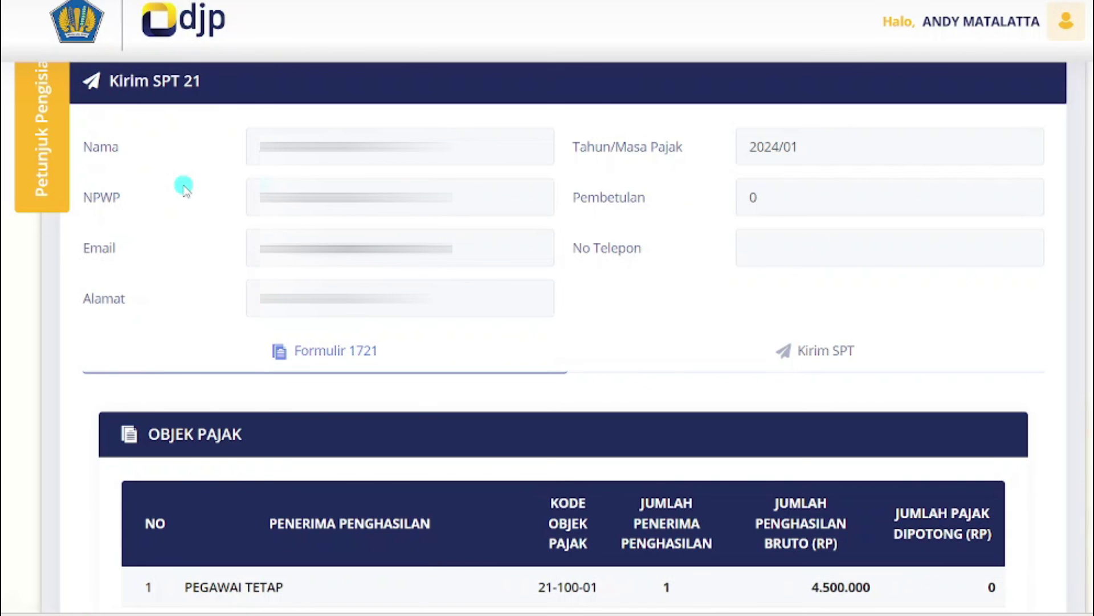
{"action": "left_click_drag", "start_coordinate": [208, 81], "coordinate": [121, 87]}
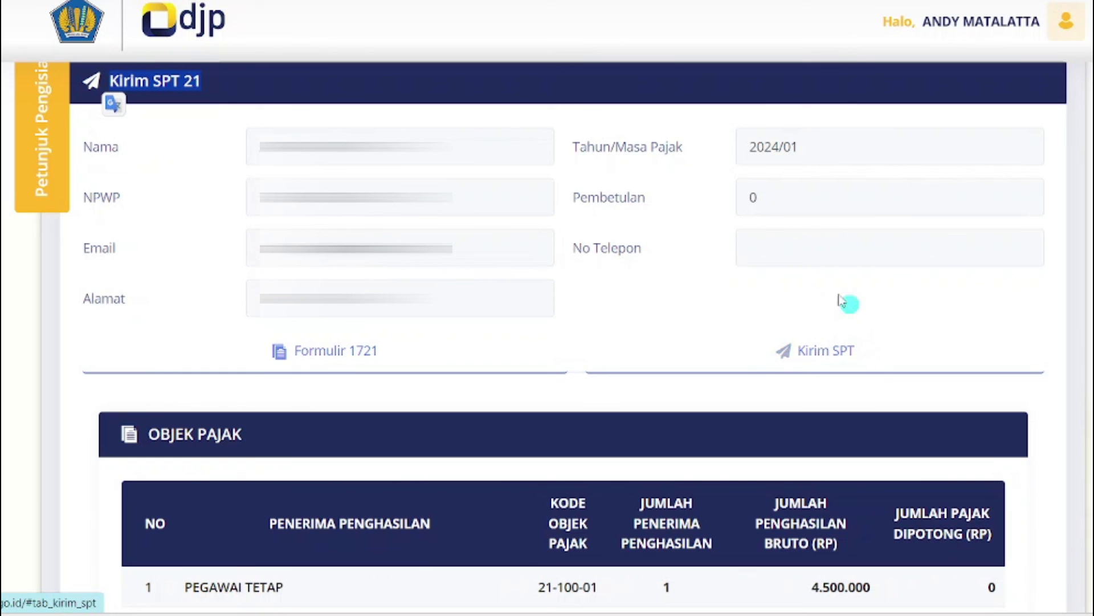
{"action": "left_click", "coordinate": [832, 358]}
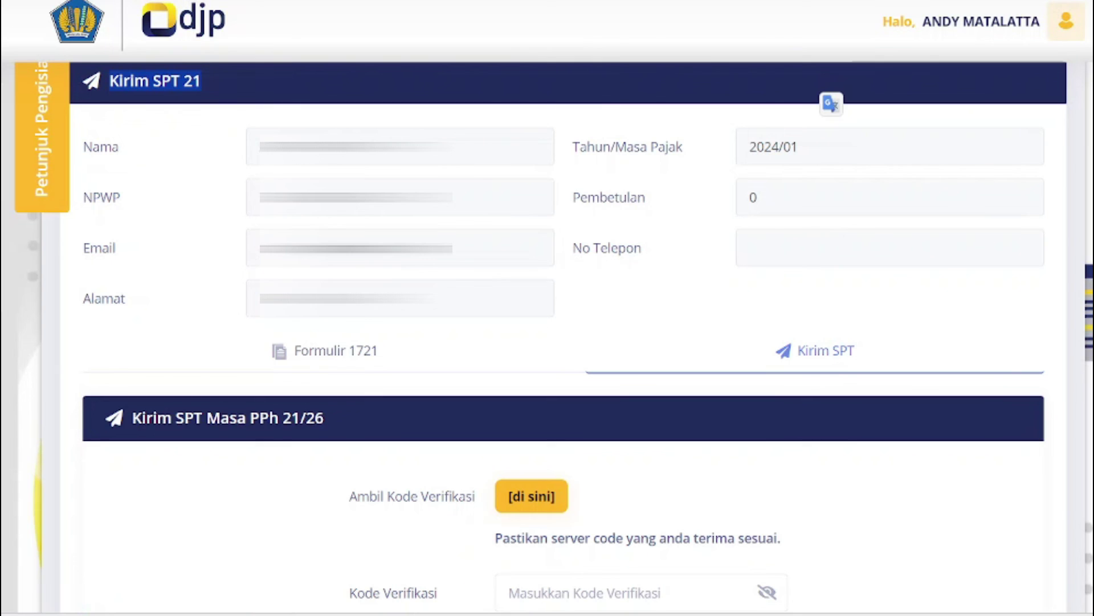
Request a verification code by e-mail, enter a code in Kode Verifikasi and reveal the entered characters.
{"action": "scroll", "coordinate": [353, 220], "scroll_direction": "down", "scroll_amount": 5}
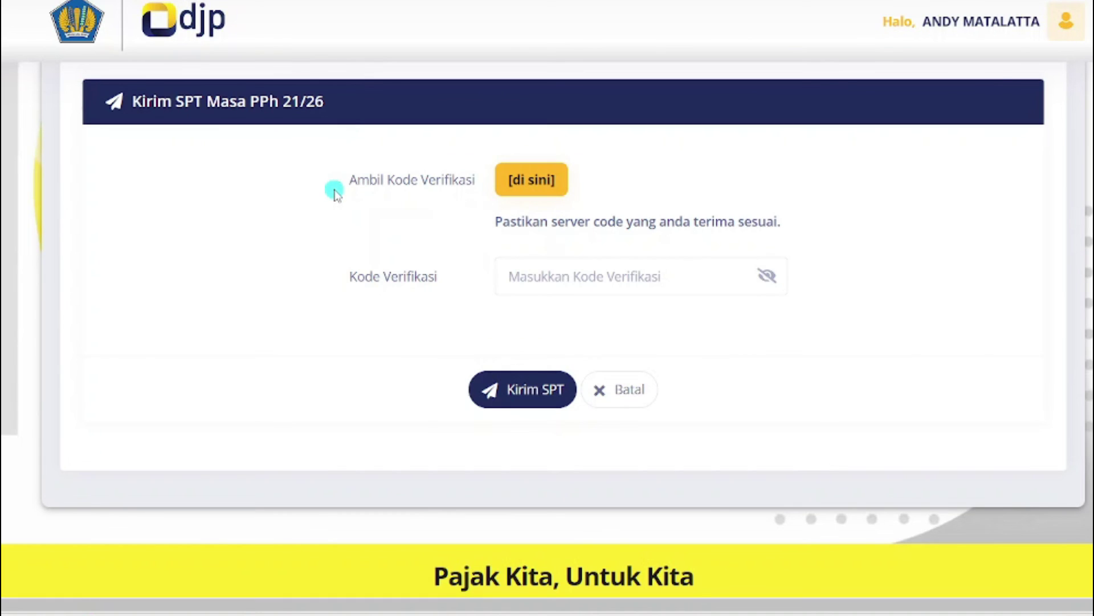
{"action": "left_click", "coordinate": [529, 181]}
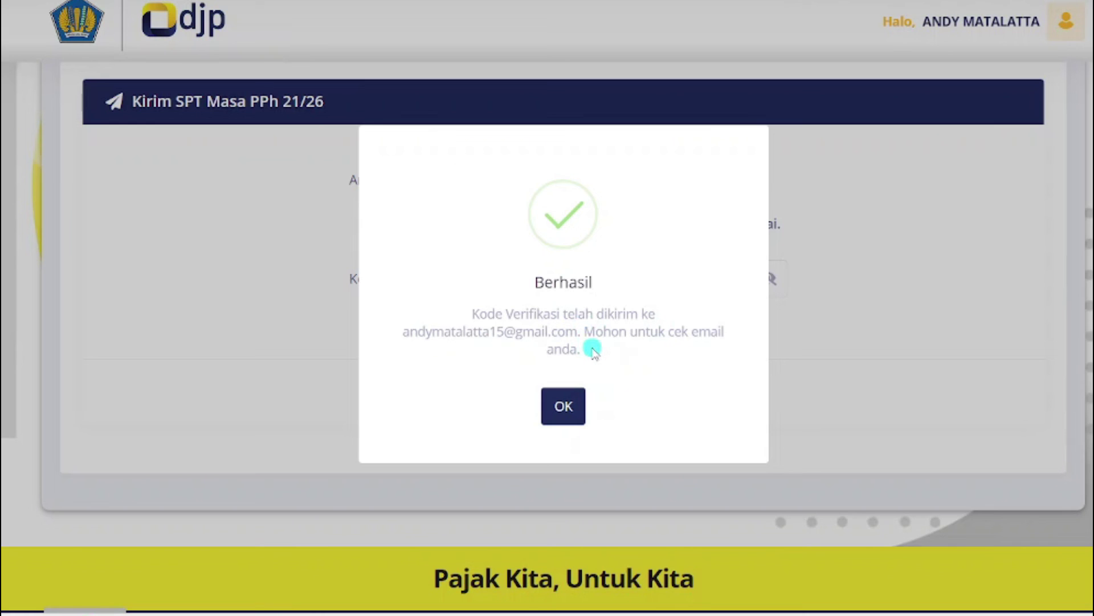
{"action": "left_click", "coordinate": [563, 405]}
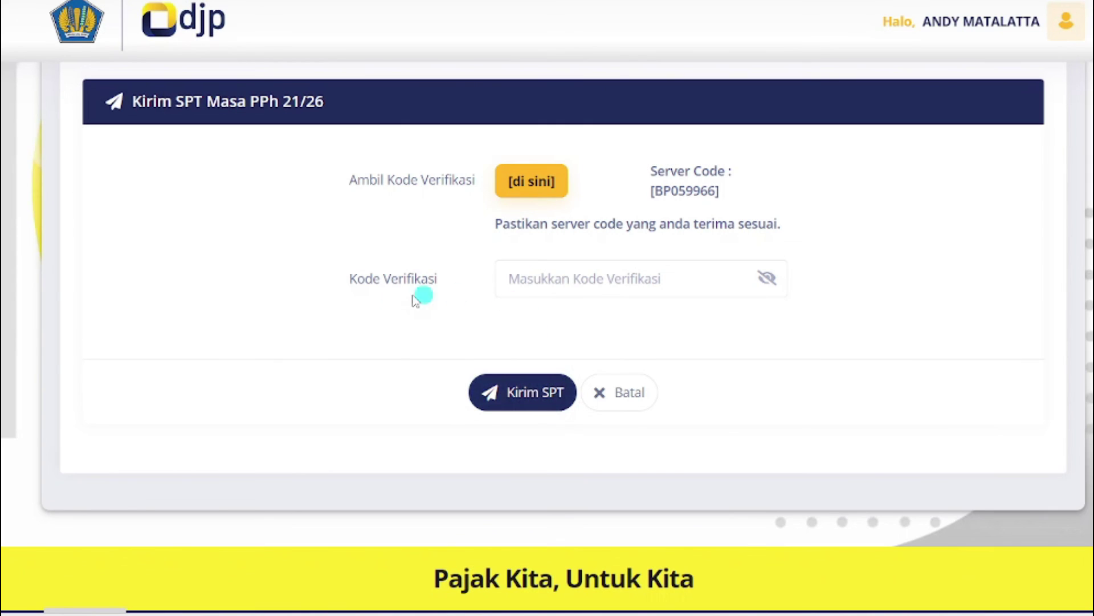
{"action": "left_click", "coordinate": [560, 284]}
{"action": "type", "text": "•"}
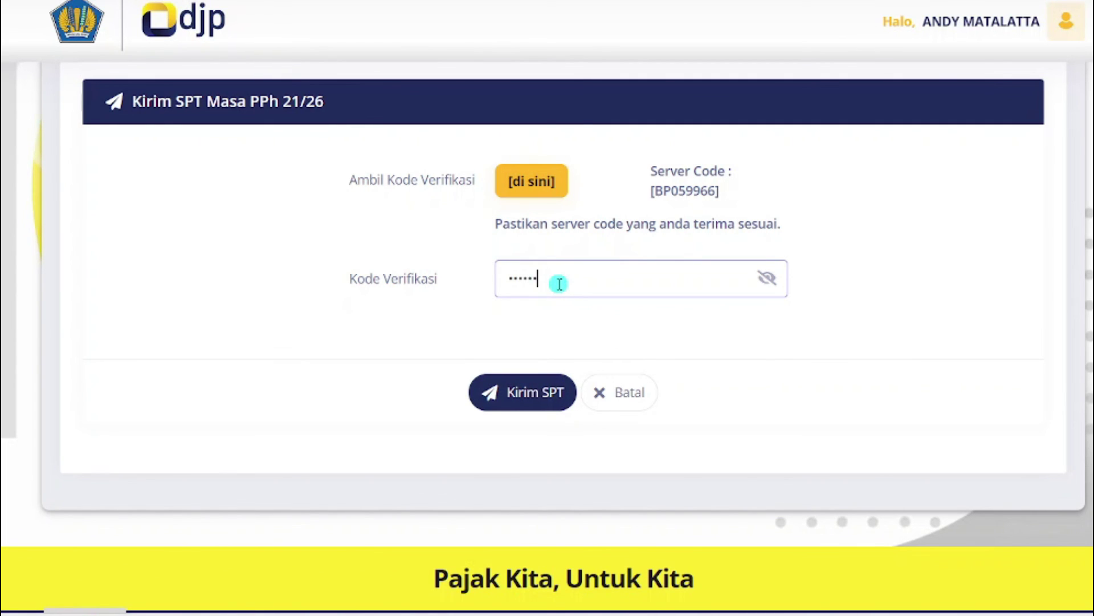
{"action": "left_click", "coordinate": [767, 277]}
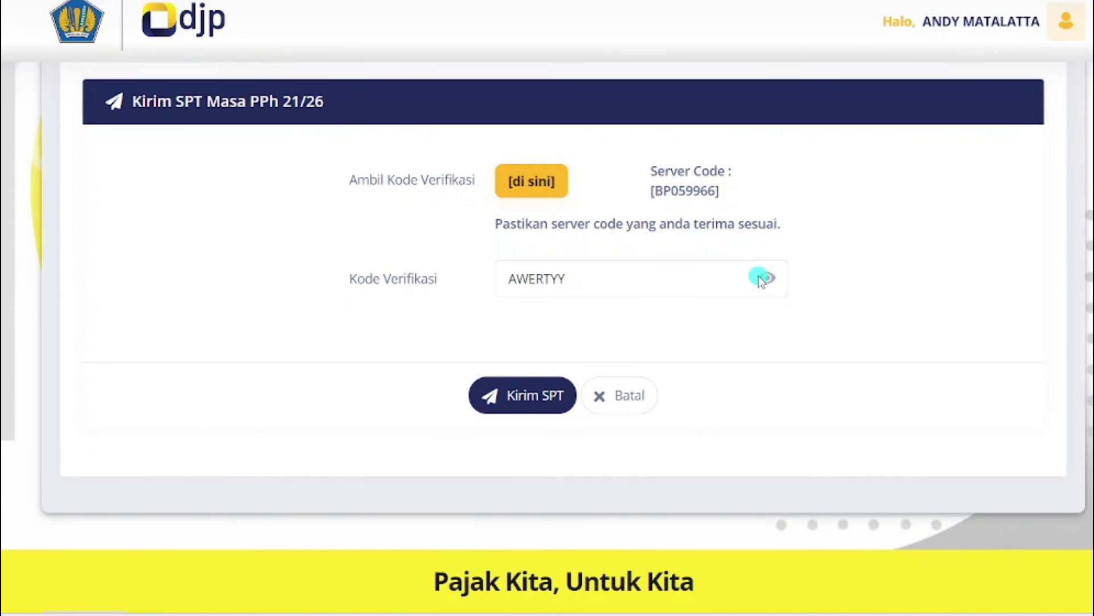
{"action": "left_click", "coordinate": [678, 279]}
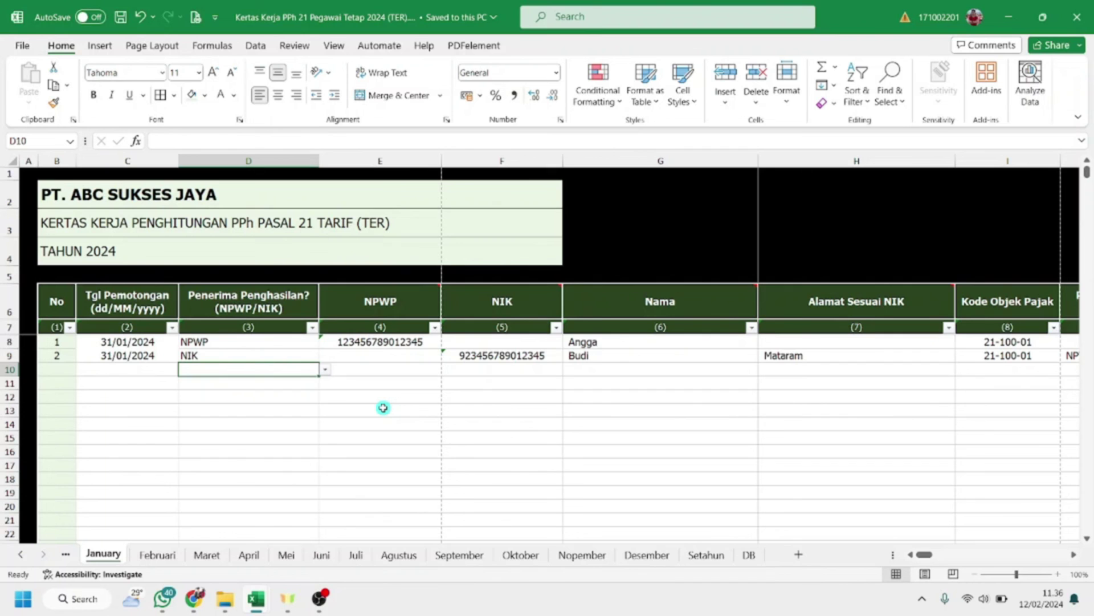
Switch to Chrome and open the form for writing a Google review of the tax consultancy in the search results.
{"action": "key", "text": "alt+Tab"}
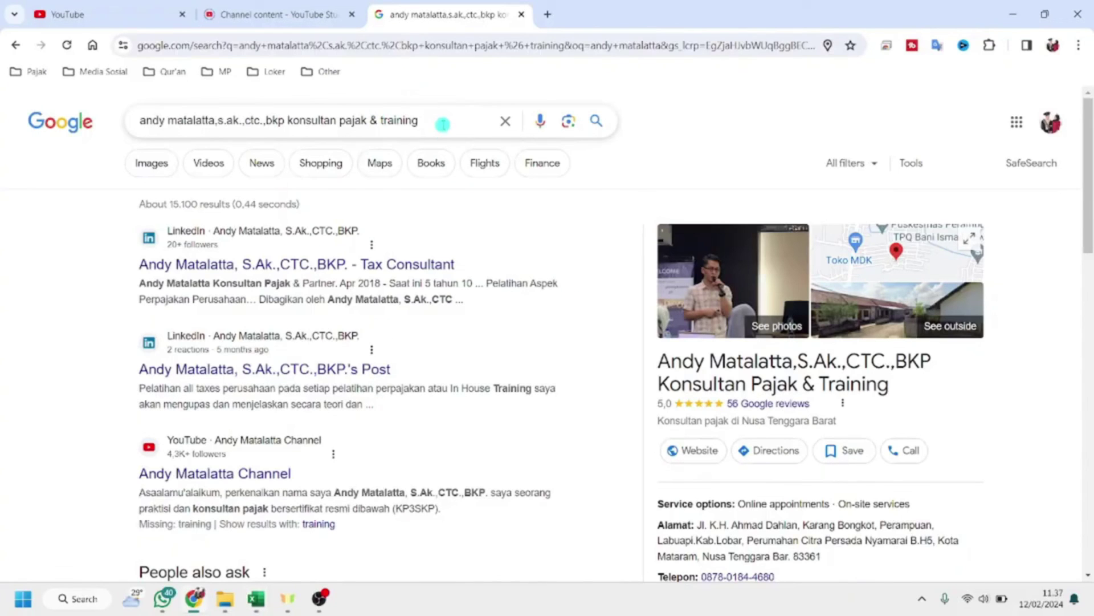
{"action": "left_click_drag", "start_coordinate": [442, 124], "coordinate": [135, 130]}
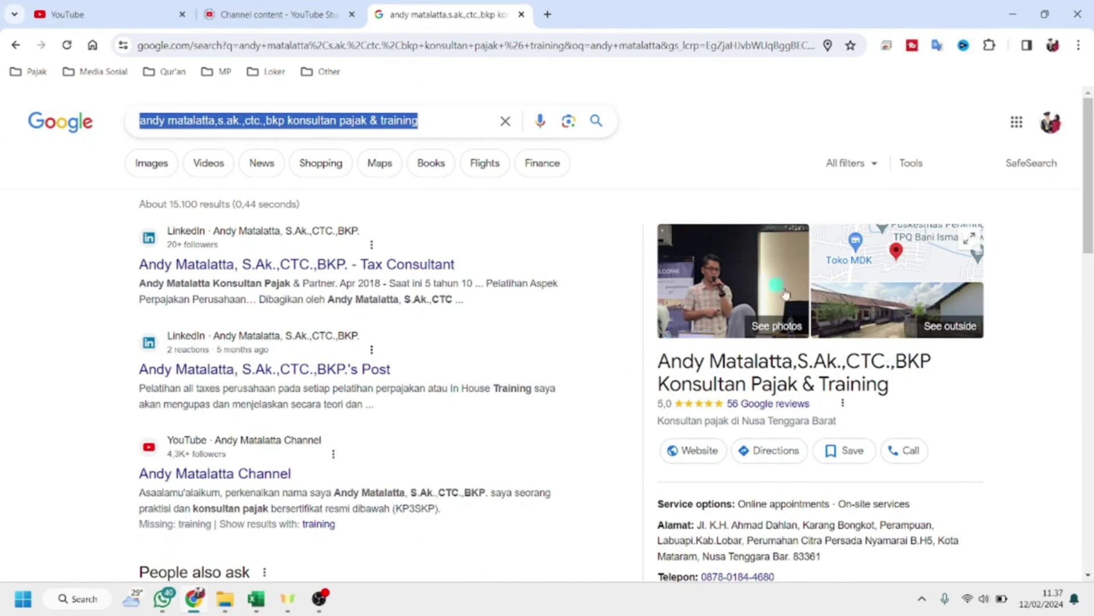
{"action": "scroll", "coordinate": [1055, 207], "scroll_direction": "down", "scroll_amount": 2}
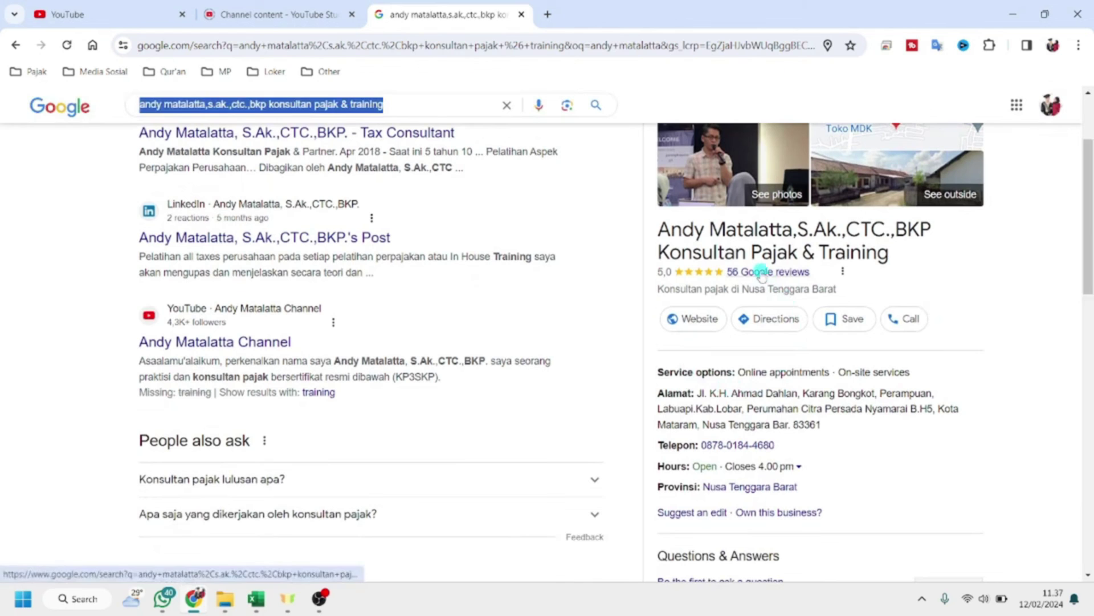
{"action": "left_click", "coordinate": [793, 273]}
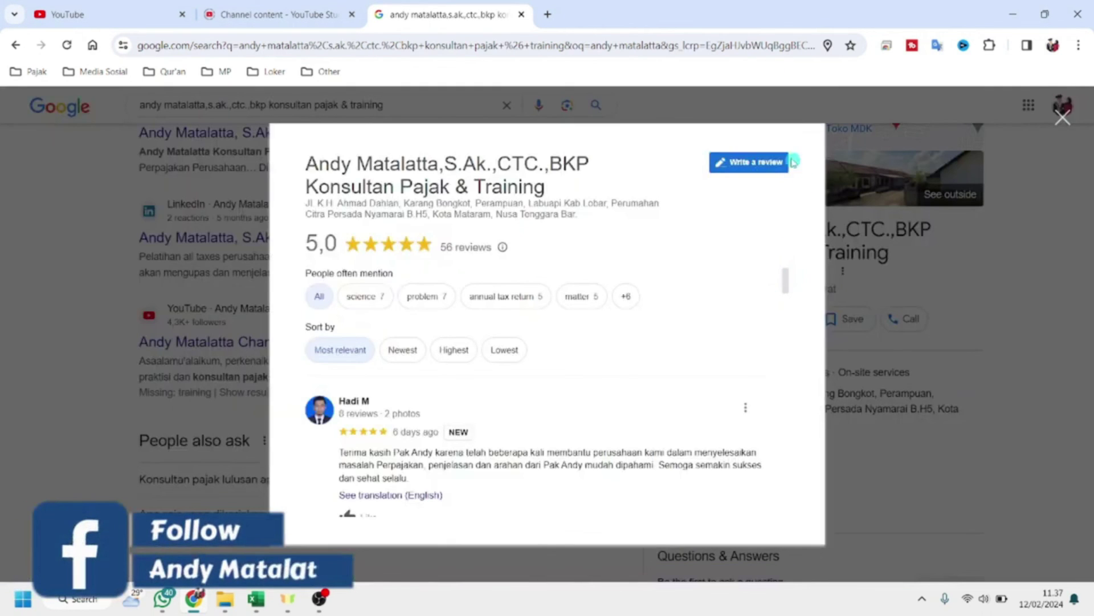
{"action": "left_click", "coordinate": [757, 164]}
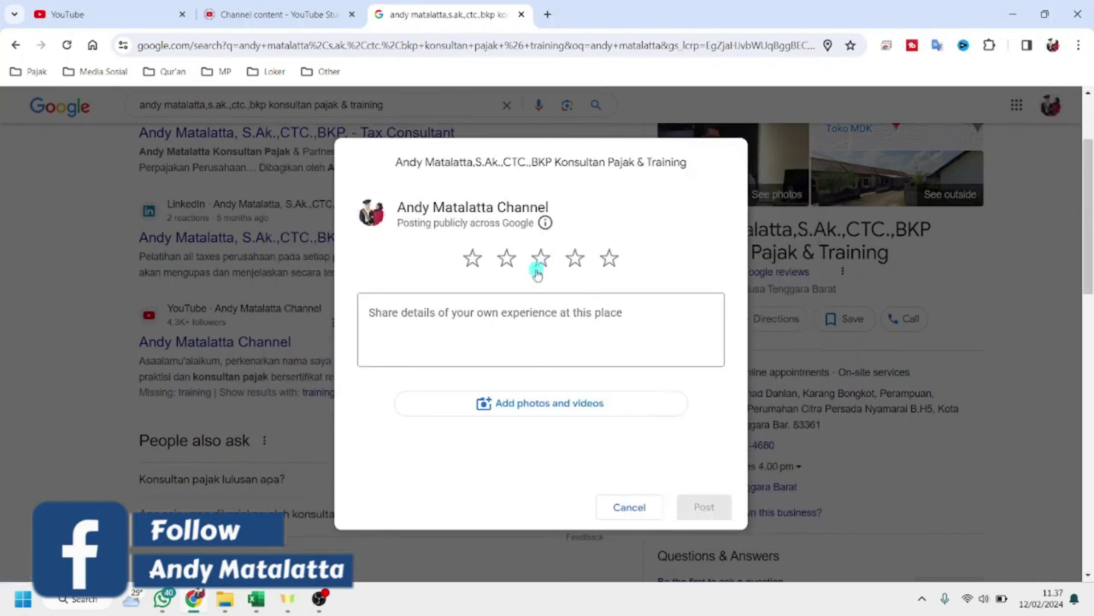
Rate the tax consultancy five stars and begin the review comment.
{"action": "left_click", "coordinate": [473, 260]}
{"action": "left_click", "coordinate": [505, 261]}
{"action": "left_click", "coordinate": [576, 260]}
{"action": "left_click", "coordinate": [475, 322]}
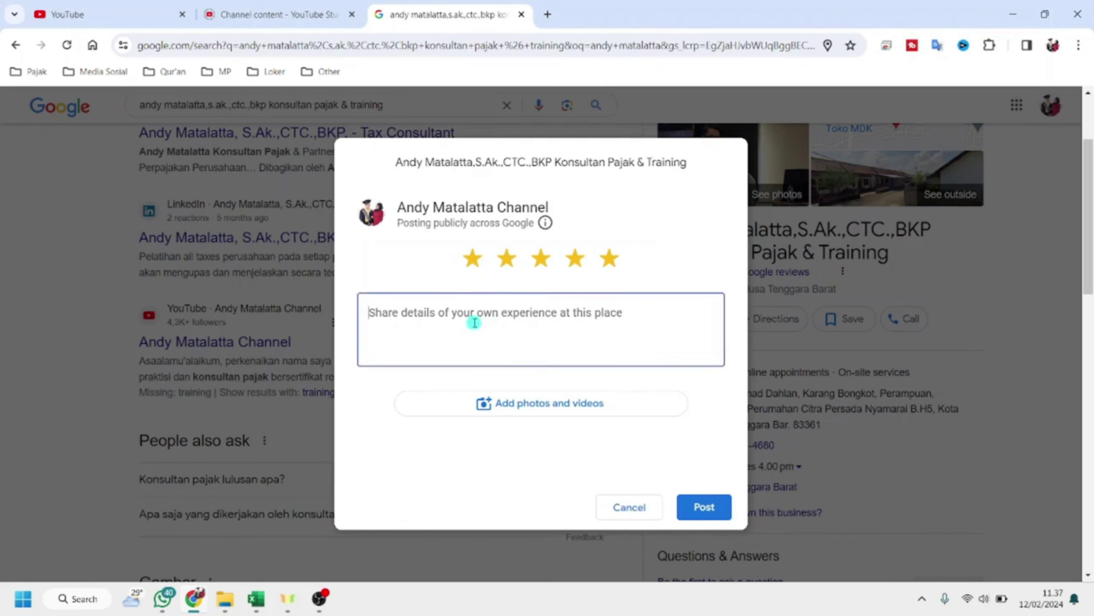